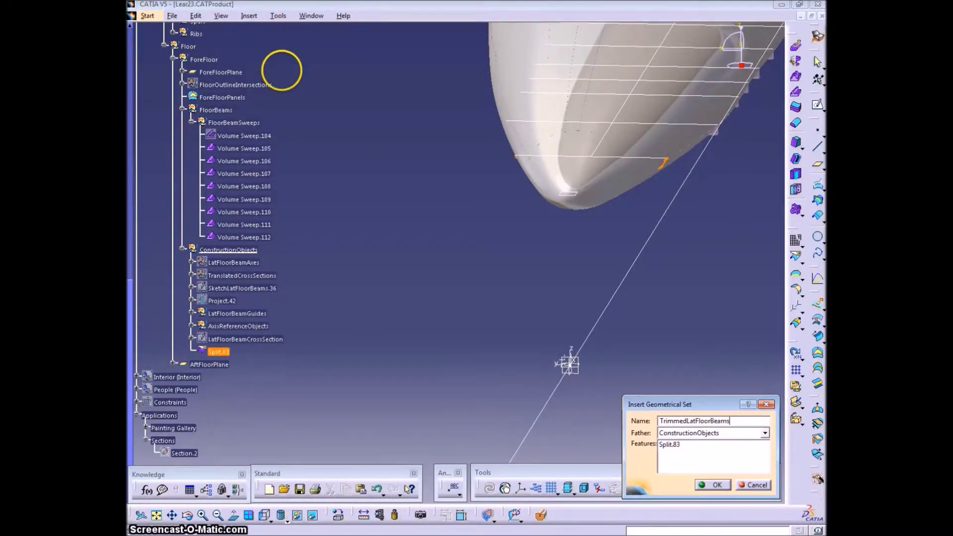
# - Create the TrimmedLatFloorBeams geometrical set containing Split.83 and move it into the FloorBeams set
pyautogui.press('Return')
pyautogui.click(203, 60)
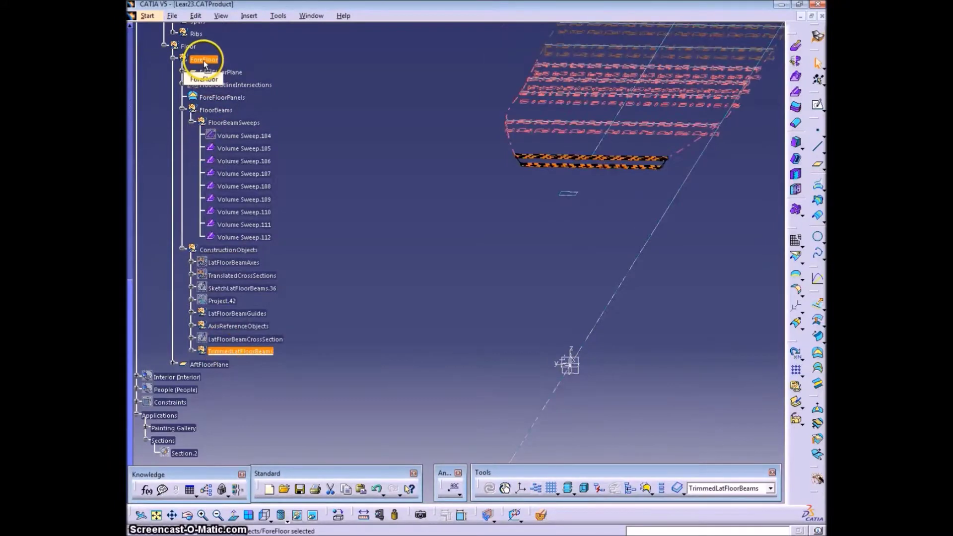
pyautogui.click(212, 111)
pyautogui.moveTo(213, 350); pyautogui.dragTo(222, 113)
# - Move the ConstructionObjects set into FloorBeams and expand FloorBeamSweeps to list the volume sweeps
pyautogui.click(219, 264)
pyautogui.click(182, 261)
pyautogui.moveTo(230, 263)
pyautogui.mouseDown()
pyautogui.moveTo(226, 126)
pyautogui.moveTo(215, 264)
pyautogui.moveTo(225, 252)
pyautogui.mouseUp()
pyautogui.click(192, 122)
pyautogui.click(192, 122)
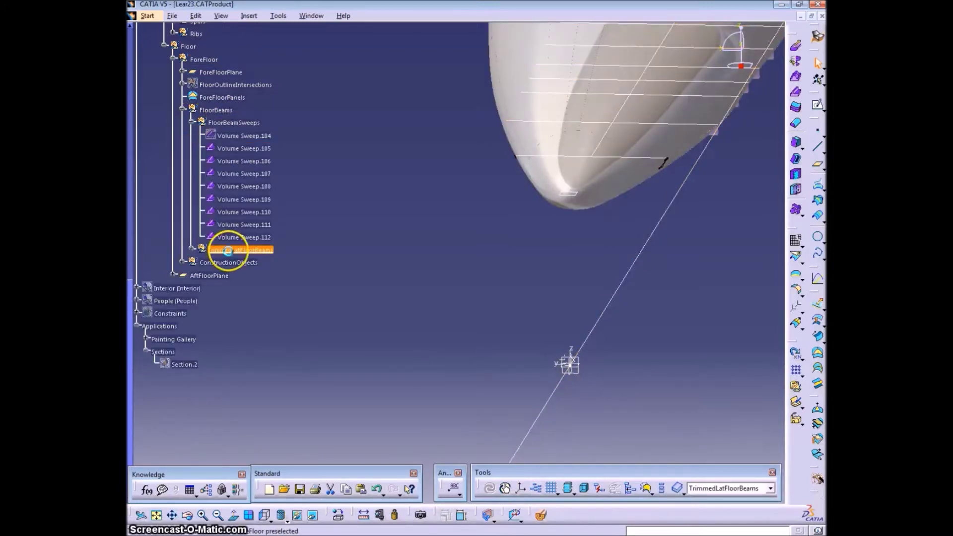
pyautogui.click(192, 122)
pyautogui.click(211, 149)
pyautogui.moveTo(211, 152); pyautogui.dragTo(211, 149)
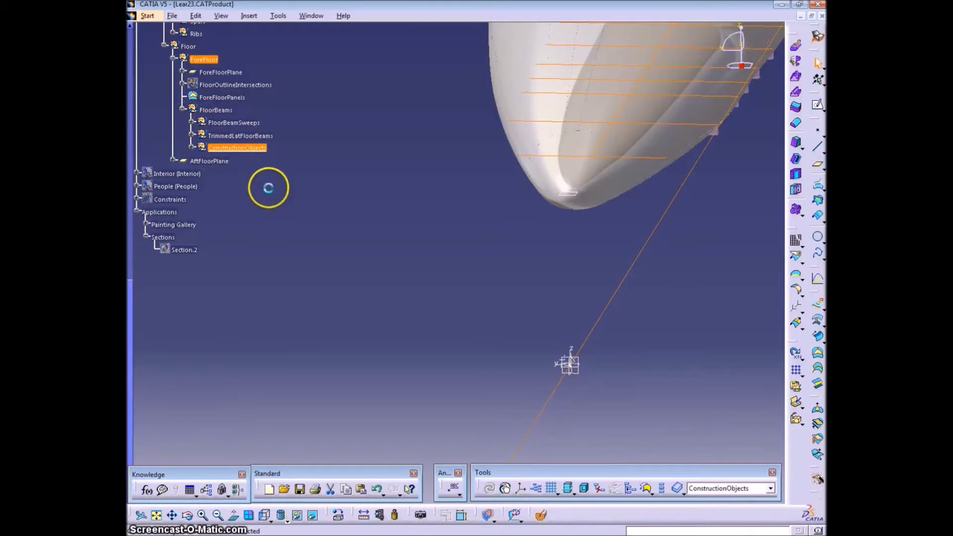
pyautogui.click(254, 134)
pyautogui.click(191, 122)
pyautogui.moveTo(453, 206); pyautogui.dragTo(280, 158, button='middle')
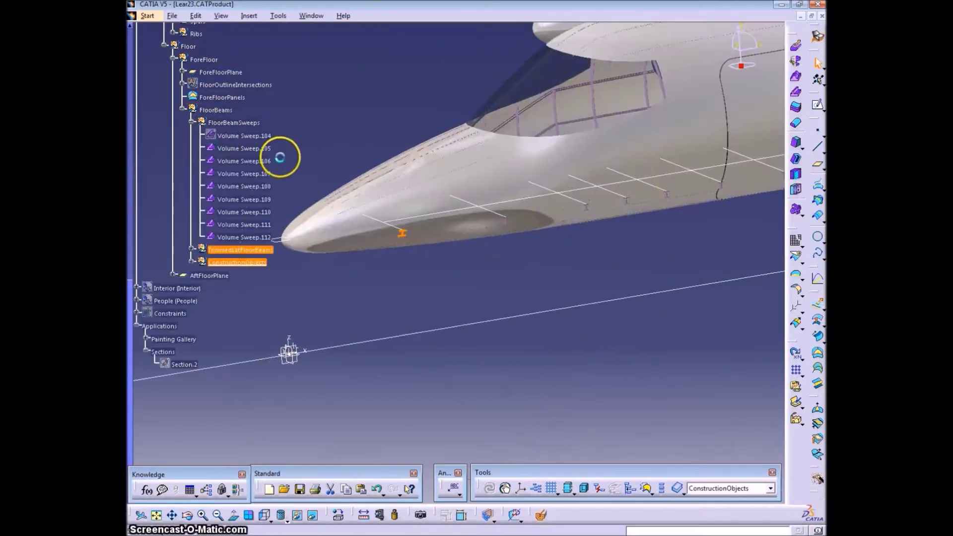
pyautogui.click(796, 256)
pyautogui.click(574, 222)
pyautogui.click(694, 346)
pyautogui.click(248, 149)
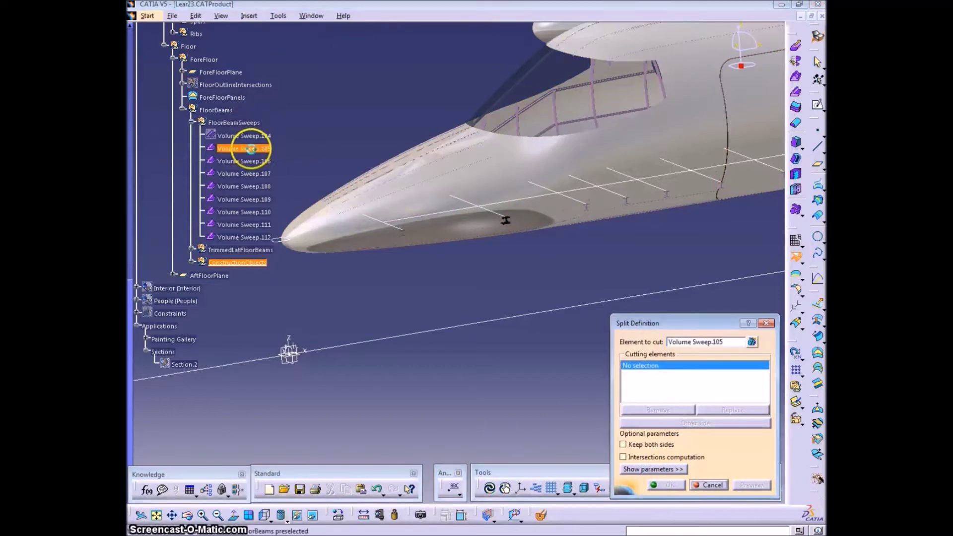
pyautogui.click(707, 486)
# - Set TrimmedLatFloorBeams as the in-work object and split Volume Sweep.105 with the FuselageMinusCutoutsMinusWing surface
pyautogui.rightClick(245, 250)
pyautogui.click(293, 329)
pyautogui.click(796, 256)
pyautogui.click(248, 149)
pyautogui.click(436, 197)
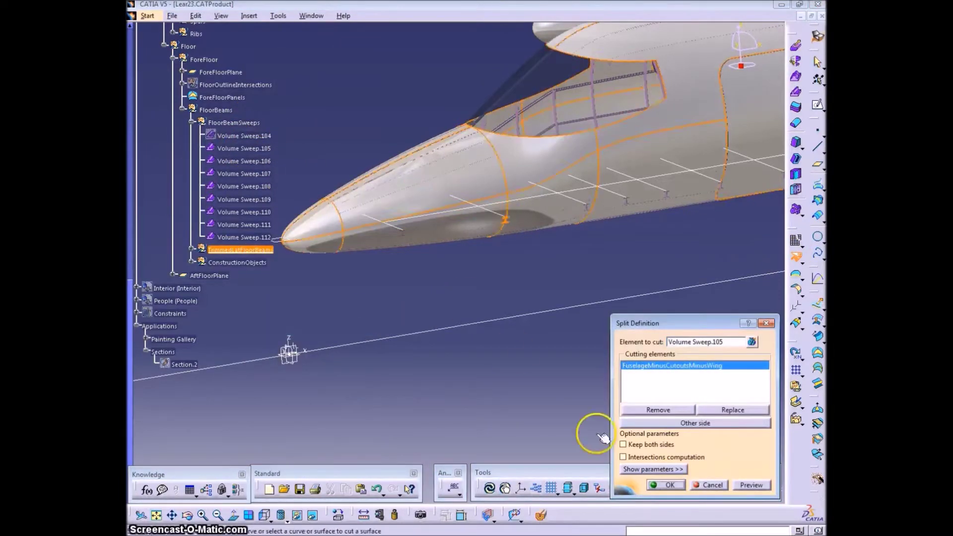
pyautogui.click(666, 485)
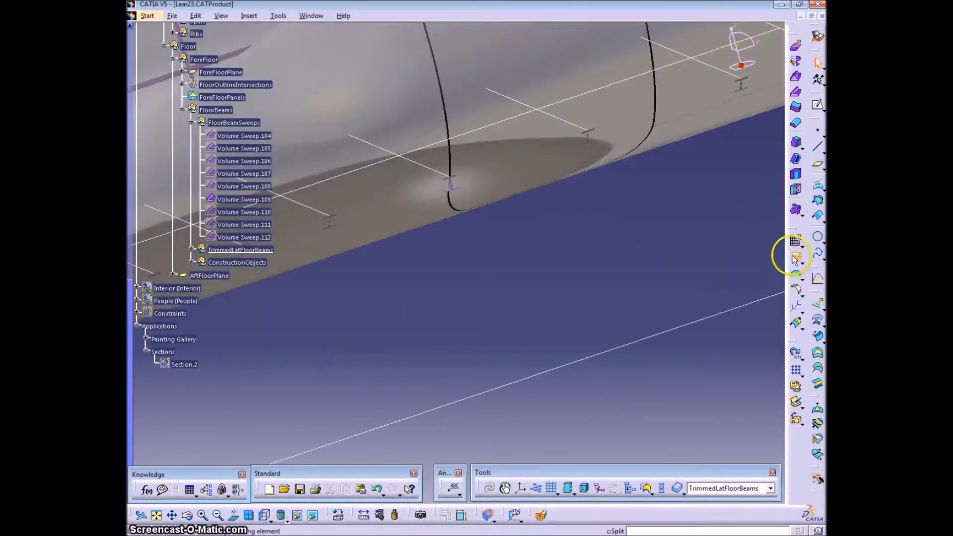
# - Try to split Volume Sweep.109 using MEDwGap, MEDGapSeal and FuselageMinusCutoutsMinusWing as cutting elements
pyautogui.click(796, 258)
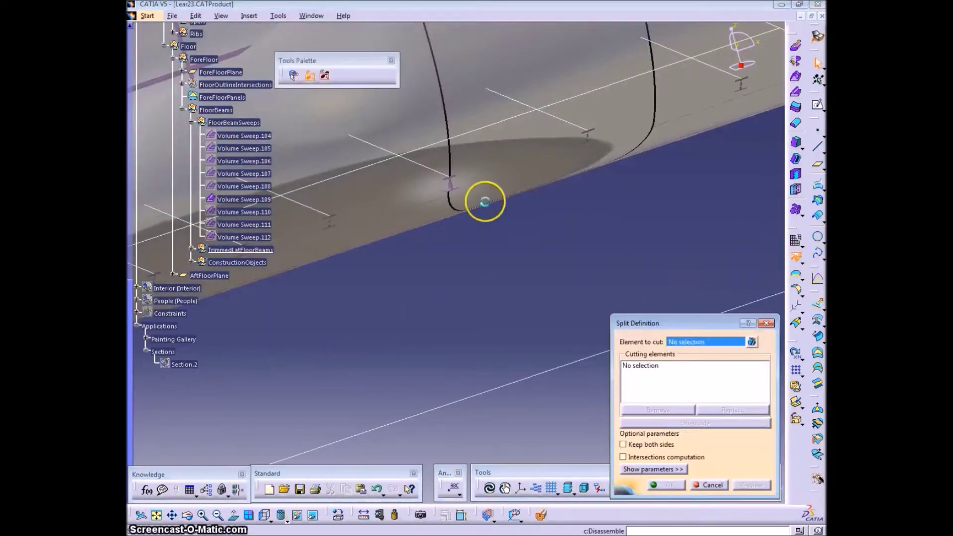
pyautogui.click(248, 199)
pyautogui.click(465, 90)
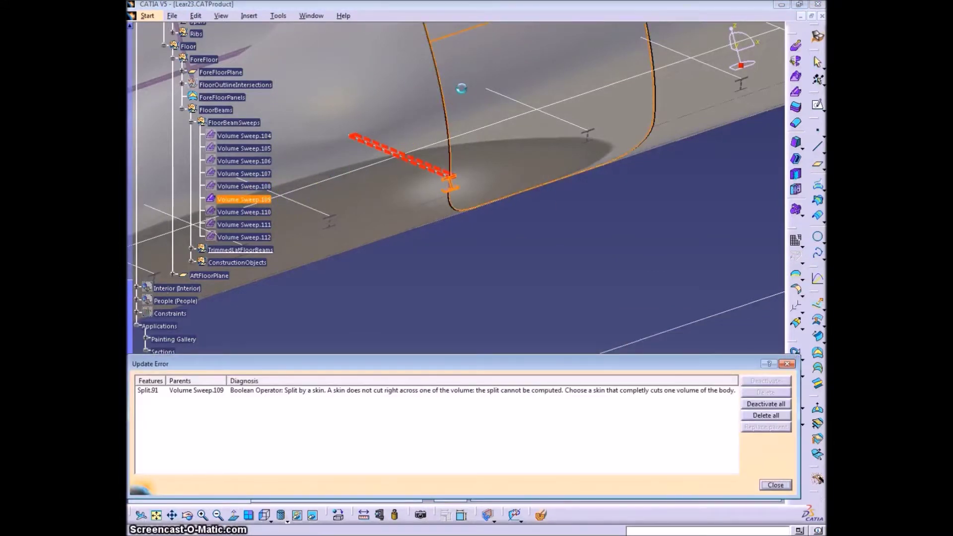
pyautogui.click(787, 486)
pyautogui.moveTo(461, 278); pyautogui.dragTo(446, 372, button='middle')
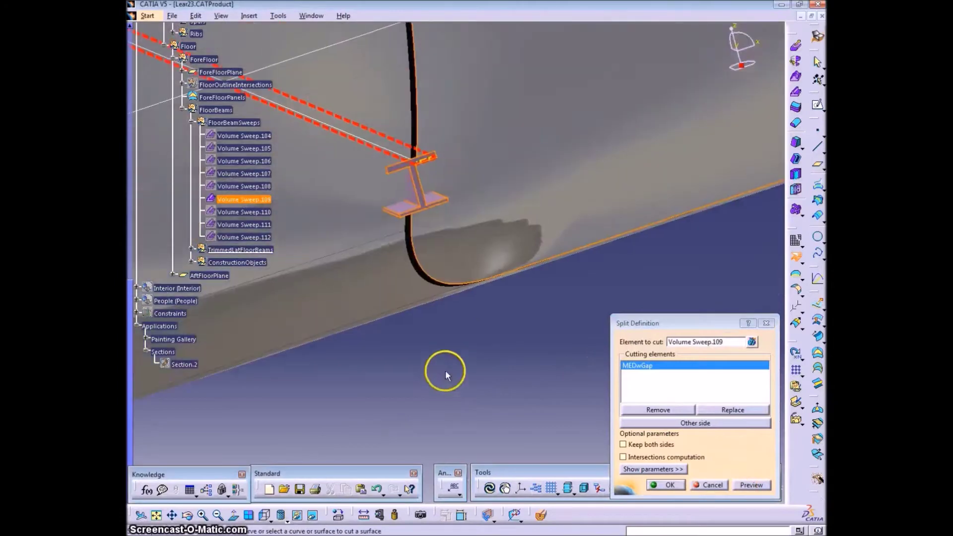
pyautogui.click(408, 232)
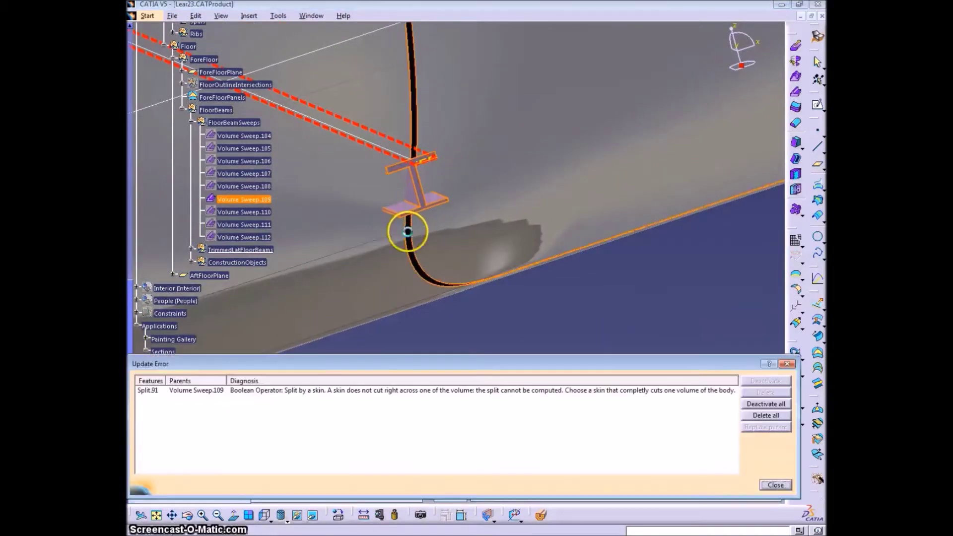
pyautogui.click(776, 485)
pyautogui.click(359, 218)
pyautogui.click(775, 484)
pyautogui.click(765, 484)
pyautogui.click(765, 485)
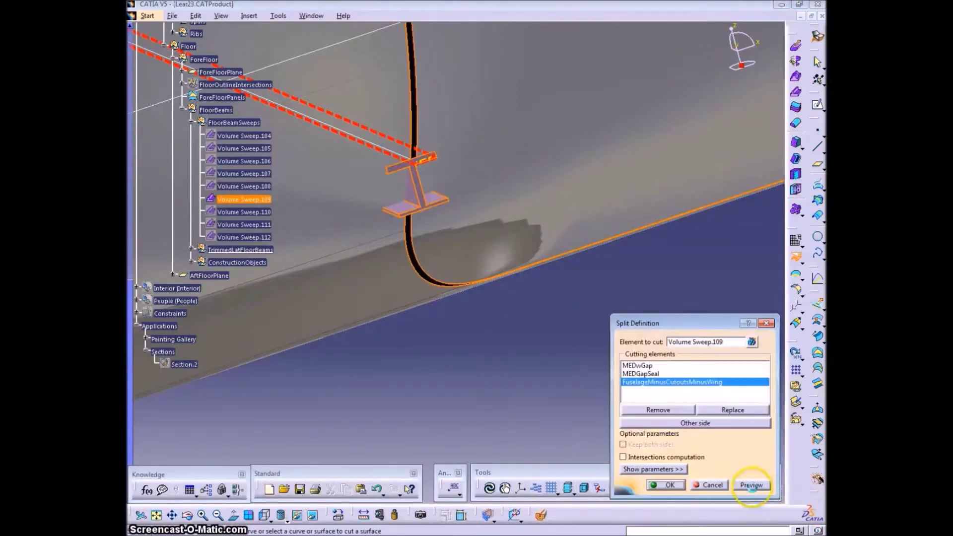
pyautogui.click(713, 484)
# - Show the FuselageMinusCutouts surface in the Fuselage set under ExtReferences
pyautogui.keyDown('ctrl'); pyautogui.moveTo(655, 324); pyautogui.dragTo(593, 389, button='middle'); pyautogui.keyUp('ctrl')
pyautogui.scroll(4, 429, 345)
pyautogui.scroll(2, 426, 344)
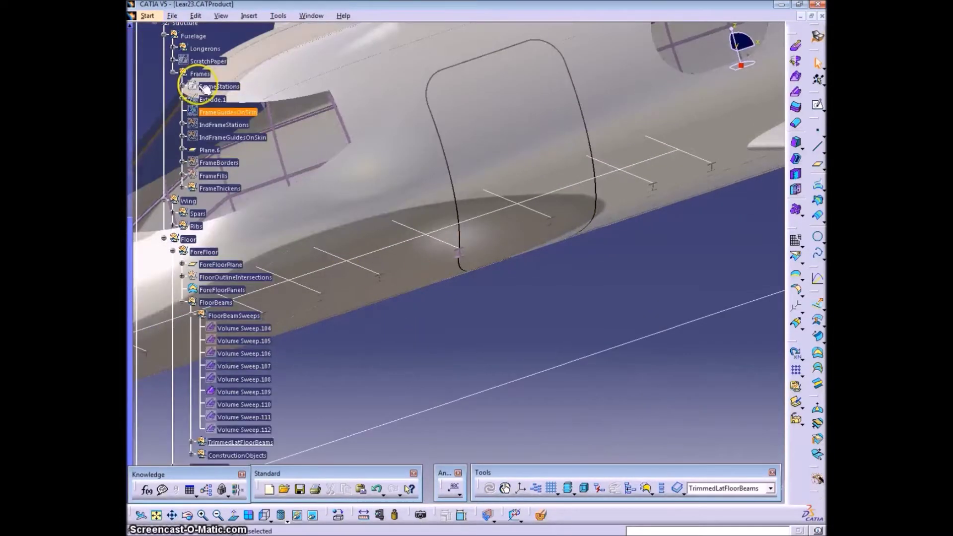
pyautogui.click(172, 73)
pyautogui.scroll(3, 168, 44)
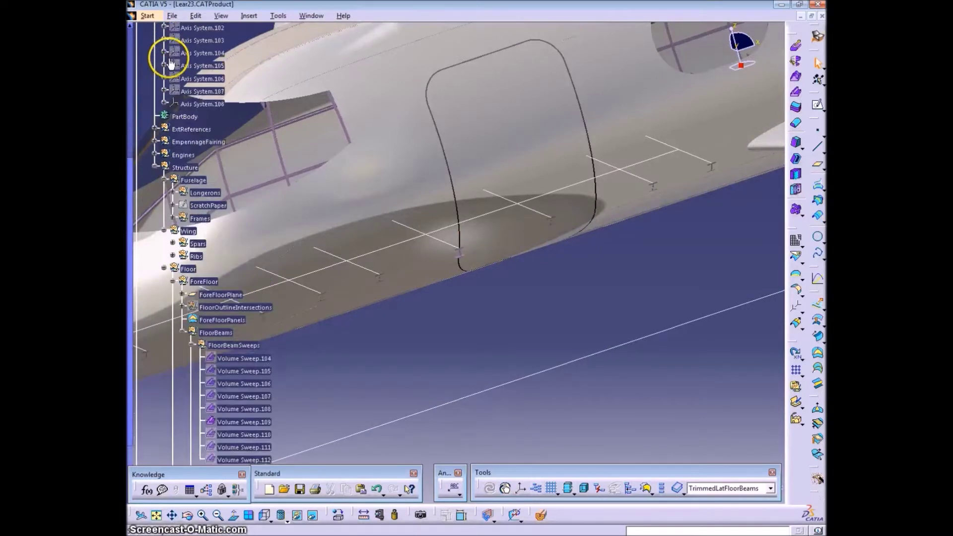
pyautogui.click(156, 110)
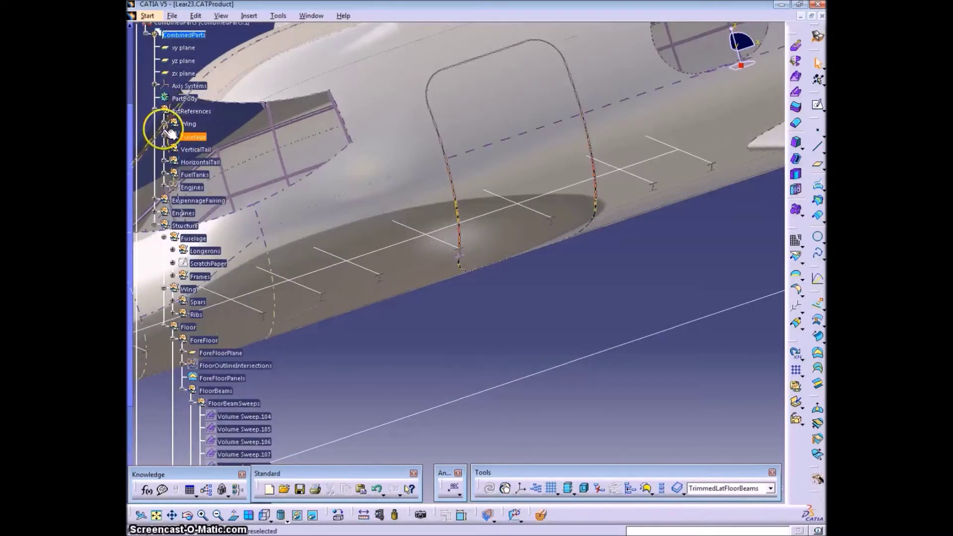
pyautogui.click(165, 135)
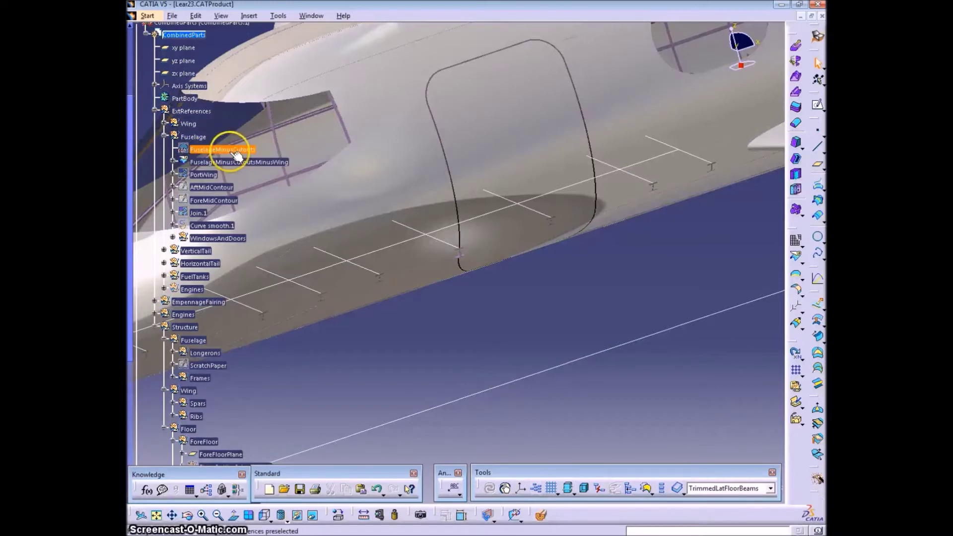
pyautogui.rightClick(228, 150)
pyautogui.click(268, 187)
# - Hide the FuselageMinusCutoutsMinusWing skin and the MEDwGap door surface
pyautogui.rightClick(385, 59)
pyautogui.click(392, 94)
pyautogui.rightClick(503, 124)
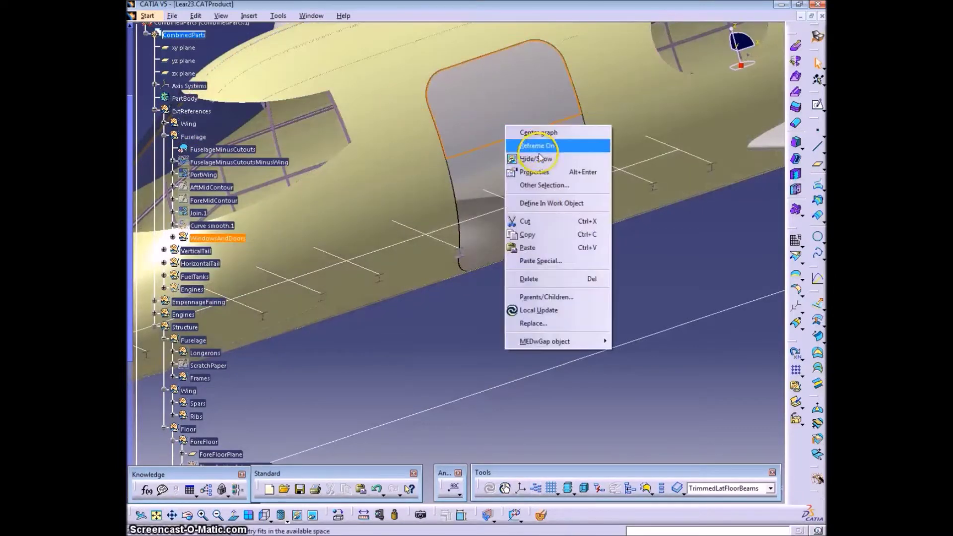
pyautogui.click(539, 160)
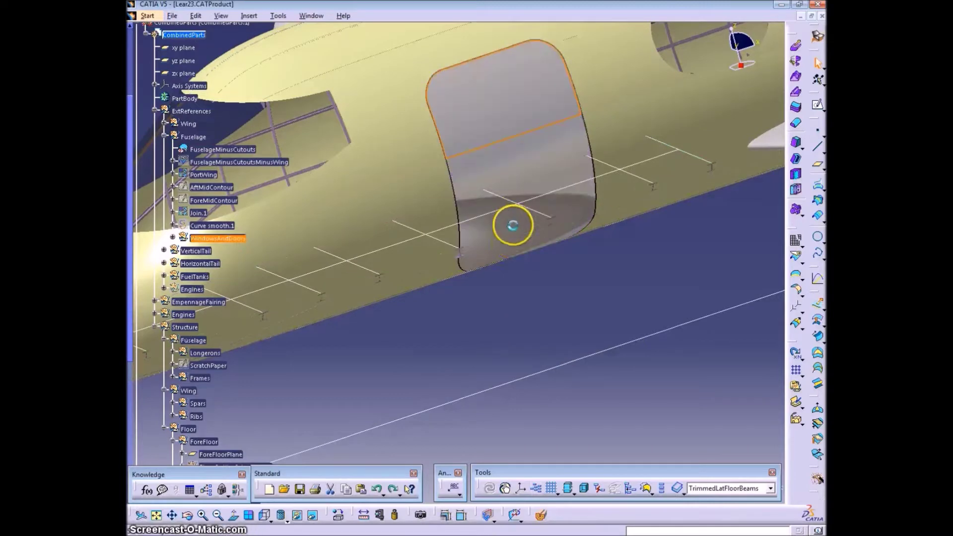
# - Expand the Fuselage2 component in the tree down to the contents of its FuselagePanels set
pyautogui.moveTo(453, 297); pyautogui.dragTo(254, 186, button='middle')
pyautogui.scroll(5, 269, 112)
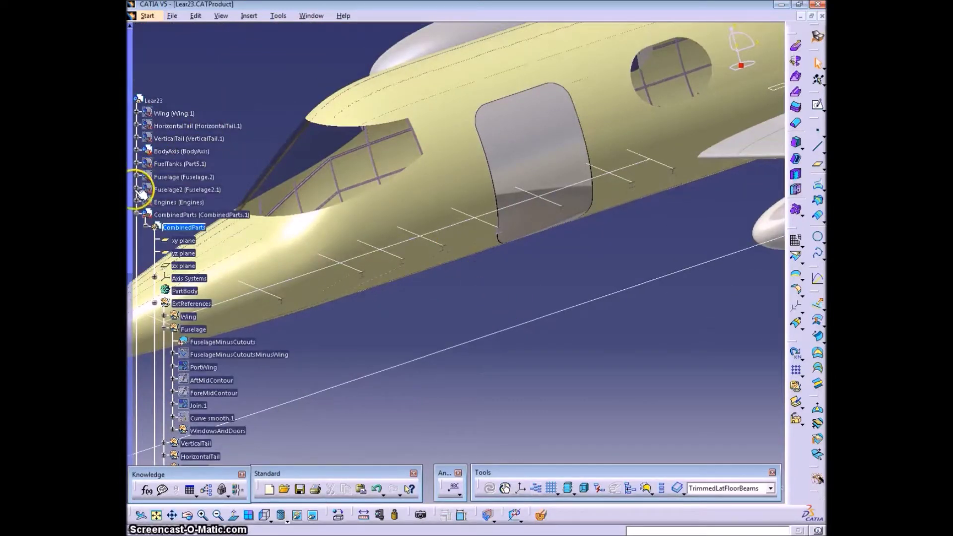
pyautogui.click(138, 189)
pyautogui.click(147, 202)
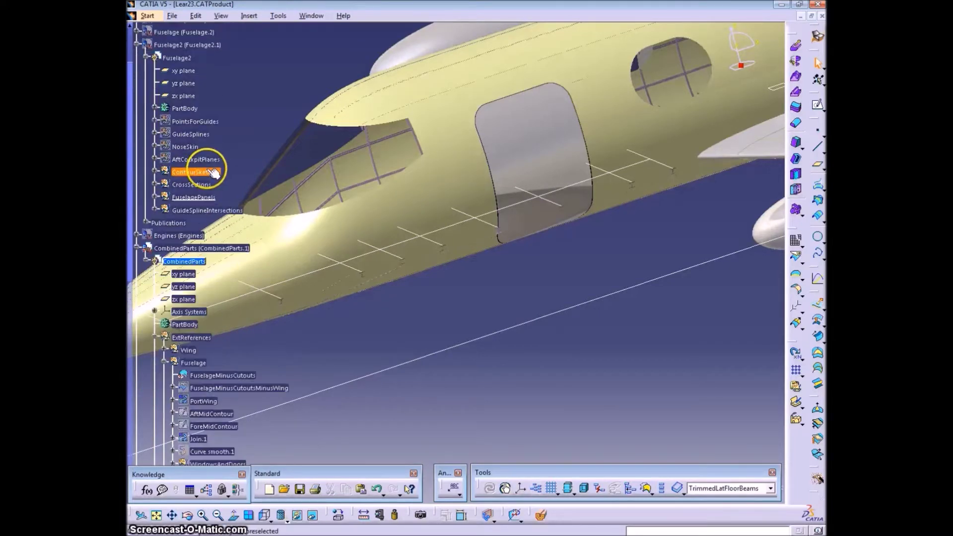
pyautogui.click(154, 197)
pyautogui.scroll(-5, 155, 201)
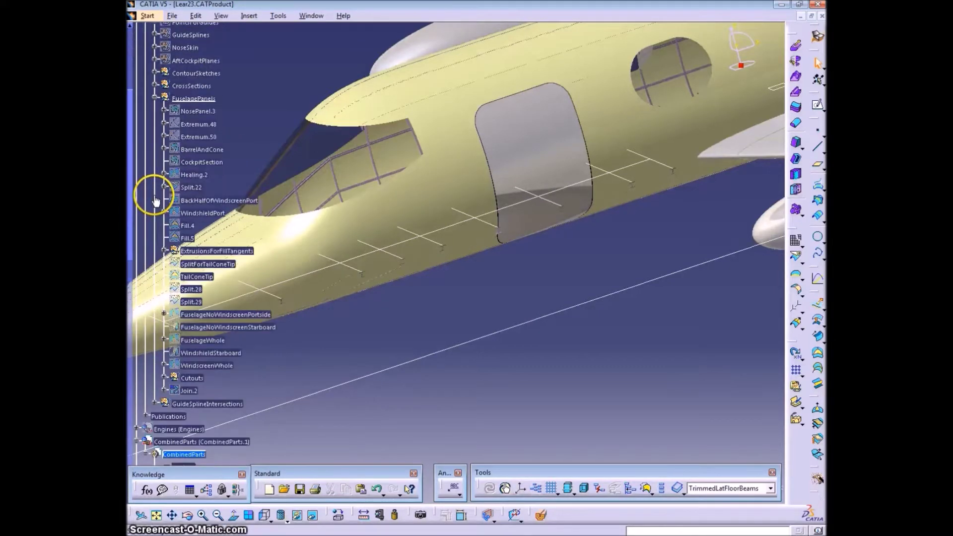
pyautogui.scroll(-3, 155, 201)
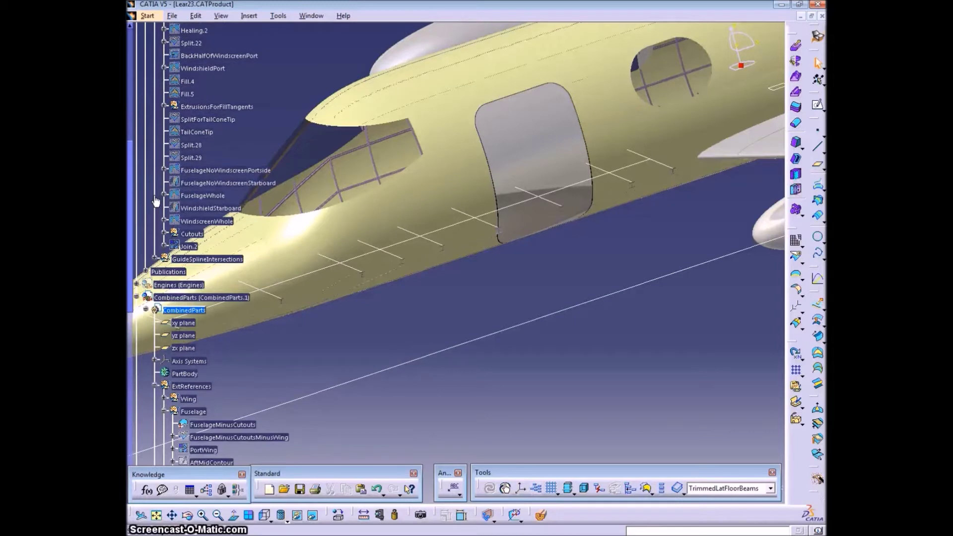
pyautogui.scroll(-3, 156, 201)
# - Try to show the FuselageWhole surface from the FuselagePanels set
pyautogui.rightClick(208, 134)
pyautogui.click(221, 134)
pyautogui.rightClick(206, 150)
pyautogui.click(224, 183)
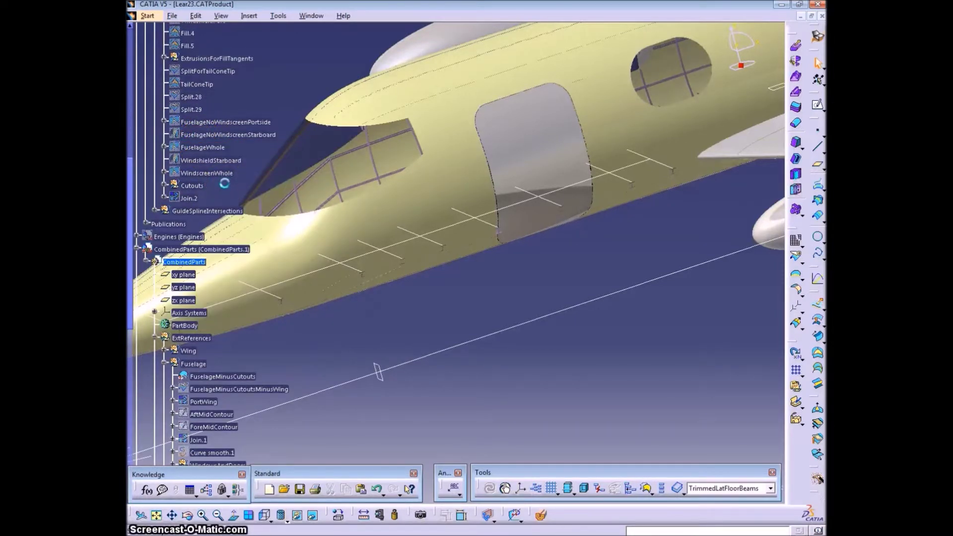
pyautogui.rightClick(204, 145)
pyautogui.click(163, 147)
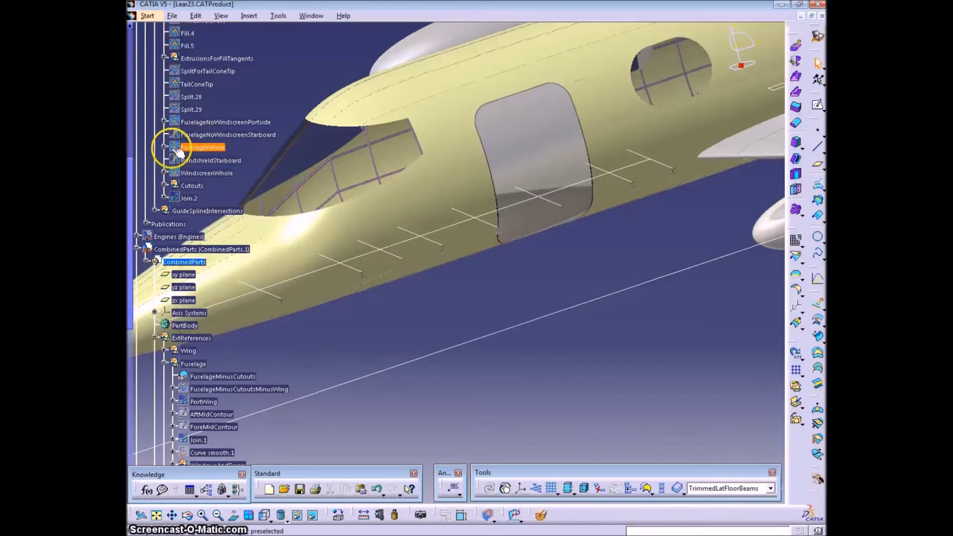
# - Hide the yellow FuselageMinusCutouts skin around the door opening
pyautogui.rightClick(519, 151)
pyautogui.click(472, 140)
pyautogui.rightClick(461, 141)
pyautogui.click(497, 172)
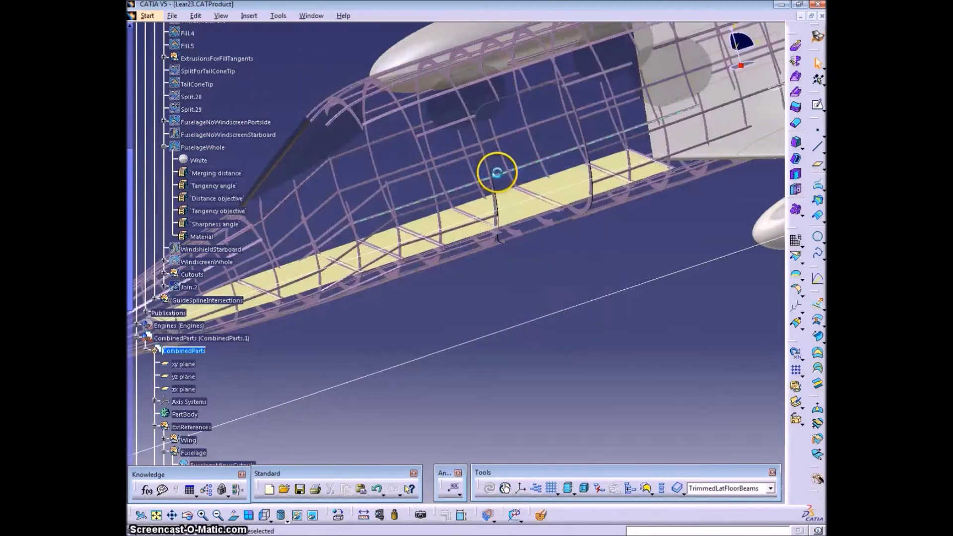
pyautogui.click(204, 147)
# - Show the Fuselage2 component
pyautogui.scroll(4, 238, 70)
pyautogui.scroll(2, 216, 61)
pyautogui.rightClick(196, 50)
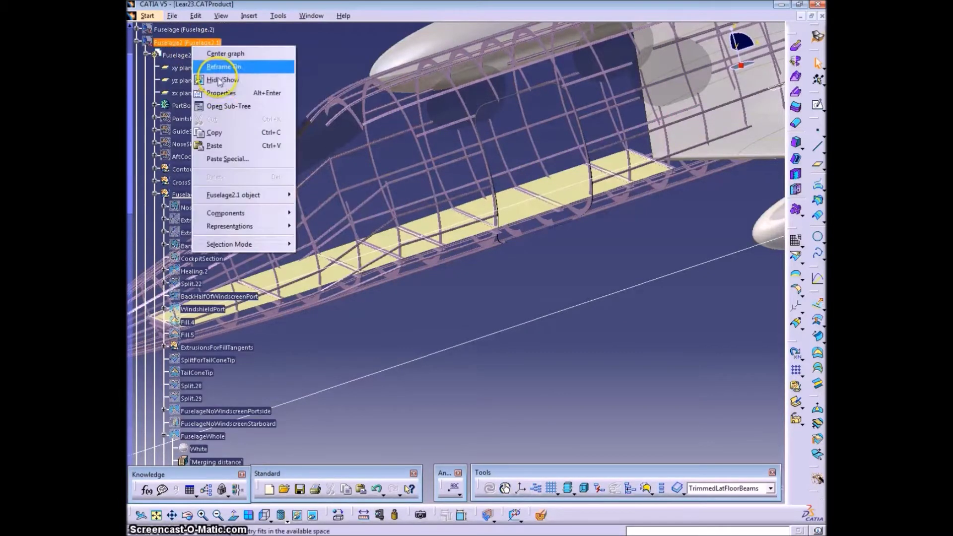
pyautogui.click(223, 75)
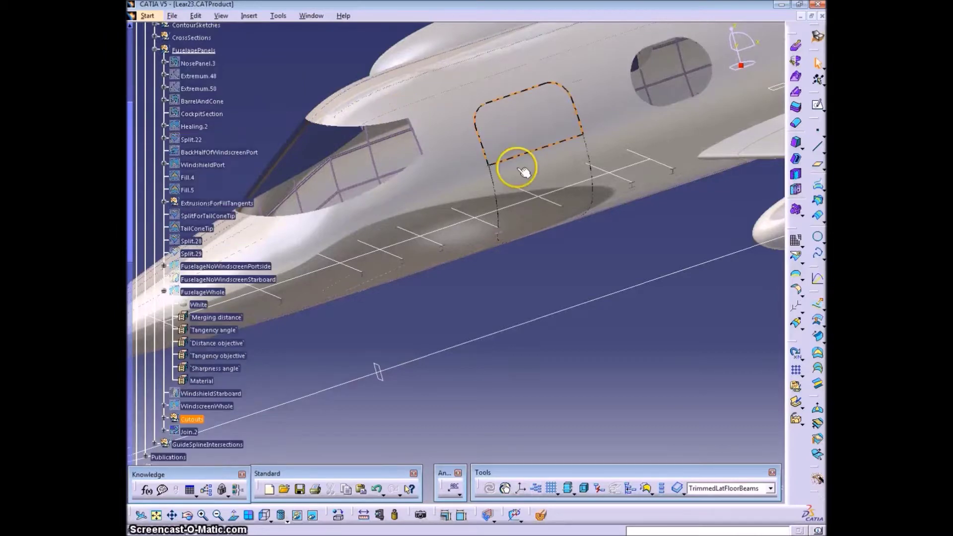
# - Try to toggle the visibility of the Cutouts set and the FuselageWhole surface individually
pyautogui.scroll(-2, 228, 348)
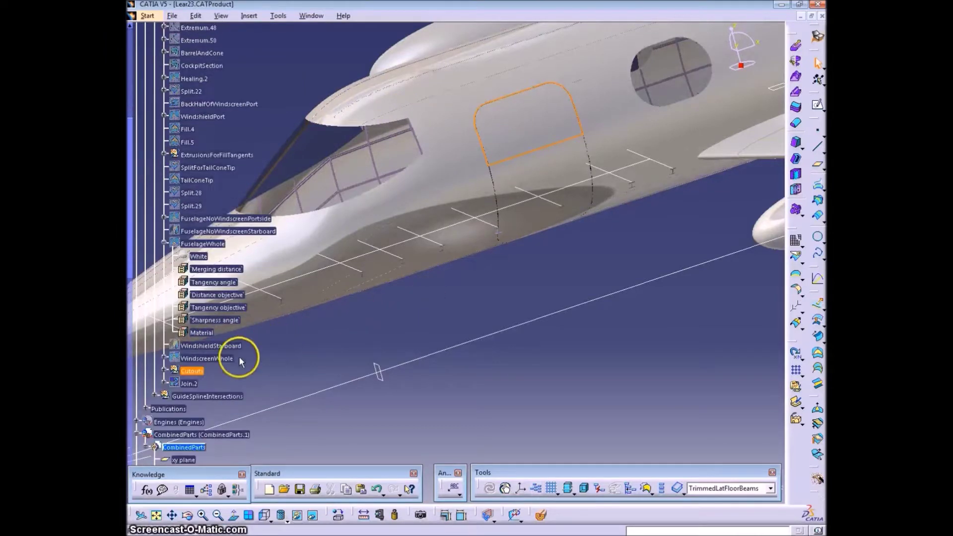
pyautogui.rightClick(196, 374)
pyautogui.click(221, 176)
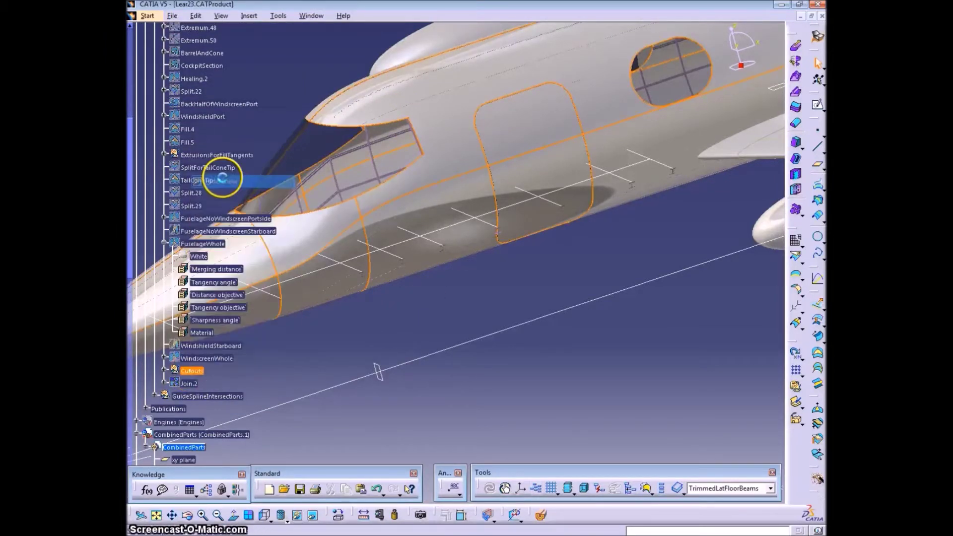
pyautogui.rightClick(201, 245)
pyautogui.click(229, 279)
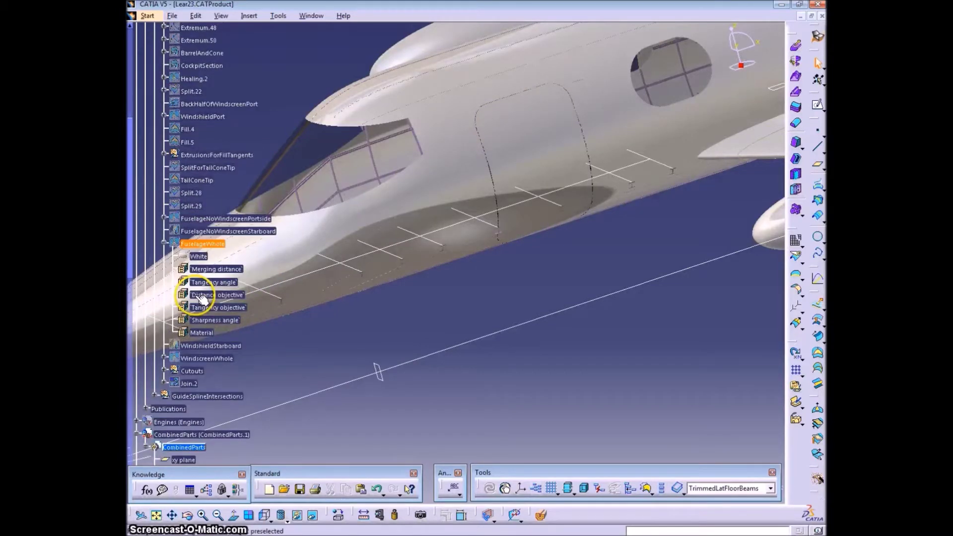
pyautogui.rightClick(201, 246)
pyautogui.click(223, 274)
# - Restore the visibility of the whole Fuselage2 component
pyautogui.scroll(3, 243, 288)
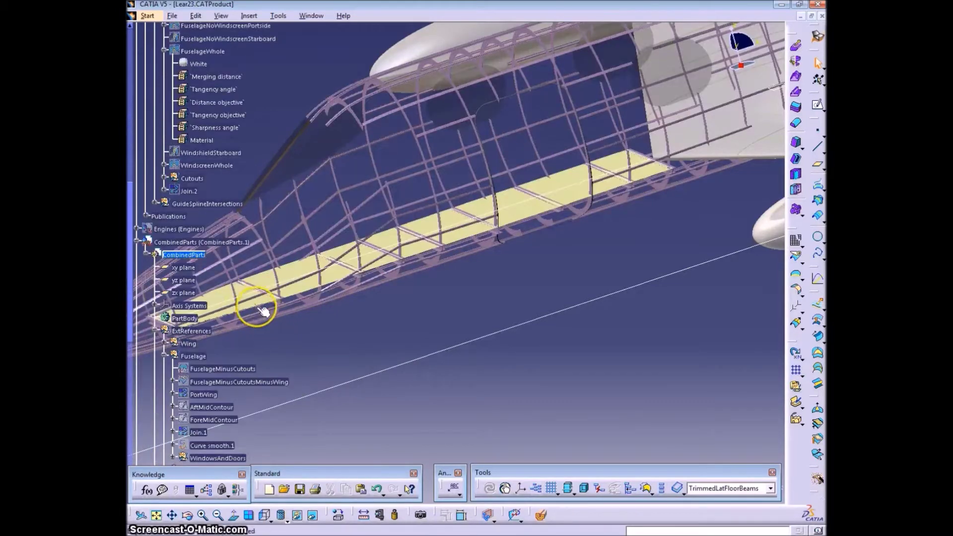
pyautogui.scroll(3, 246, 288)
pyautogui.rightClick(186, 90)
pyautogui.click(206, 124)
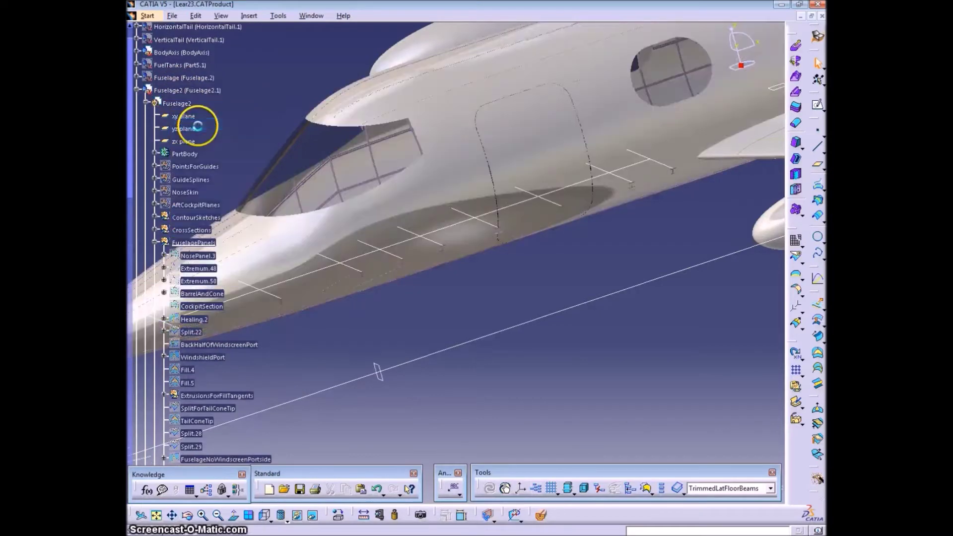
# - Activate Fuselage2 for editing and hide the Cutouts set within its FuselagePanels
pyautogui.doubleClick(189, 101)
pyautogui.scroll(-5, 224, 115)
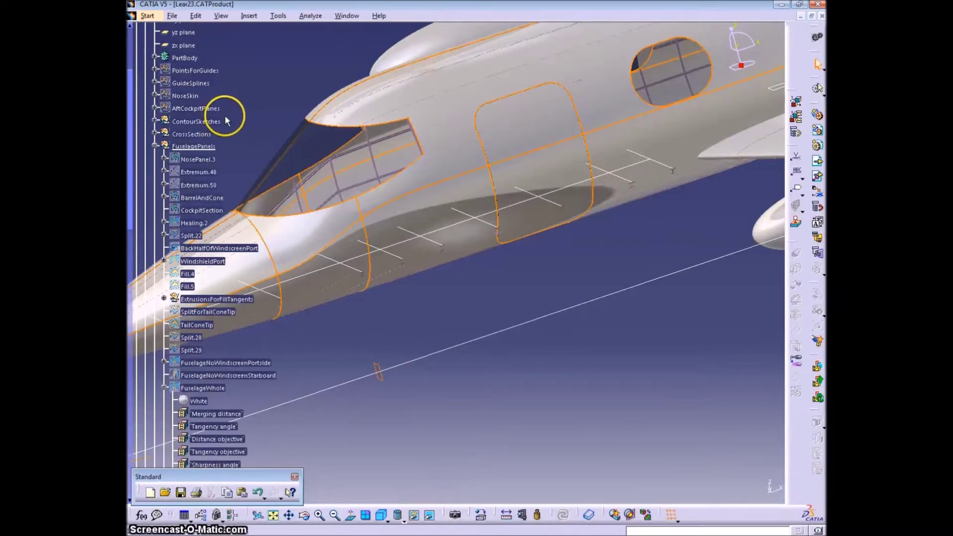
pyautogui.scroll(-5, 226, 115)
pyautogui.rightClick(191, 275)
pyautogui.click(220, 310)
# - Show the uncut FuselageWhole surface in FuselagePanels
pyautogui.scroll(3, 201, 204)
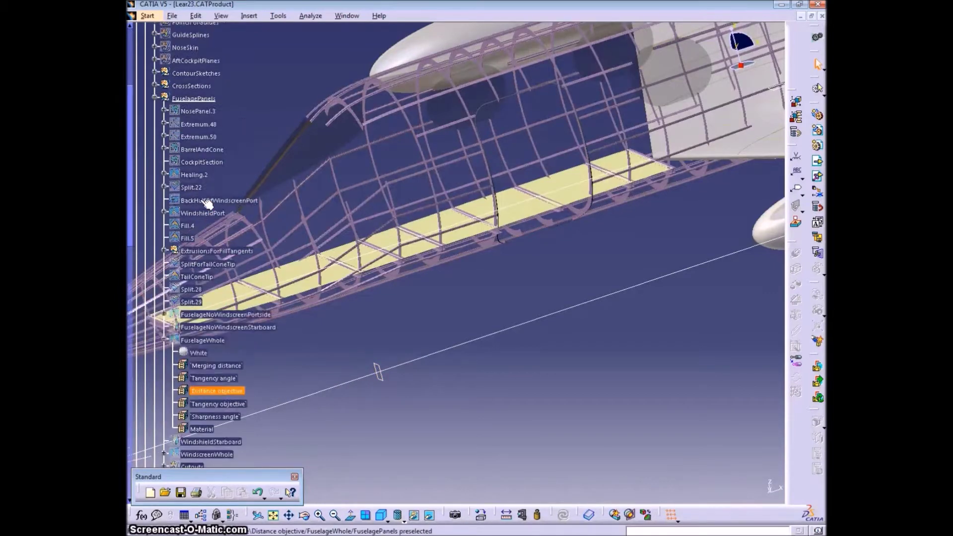
pyautogui.rightClick(206, 247)
pyautogui.click(221, 279)
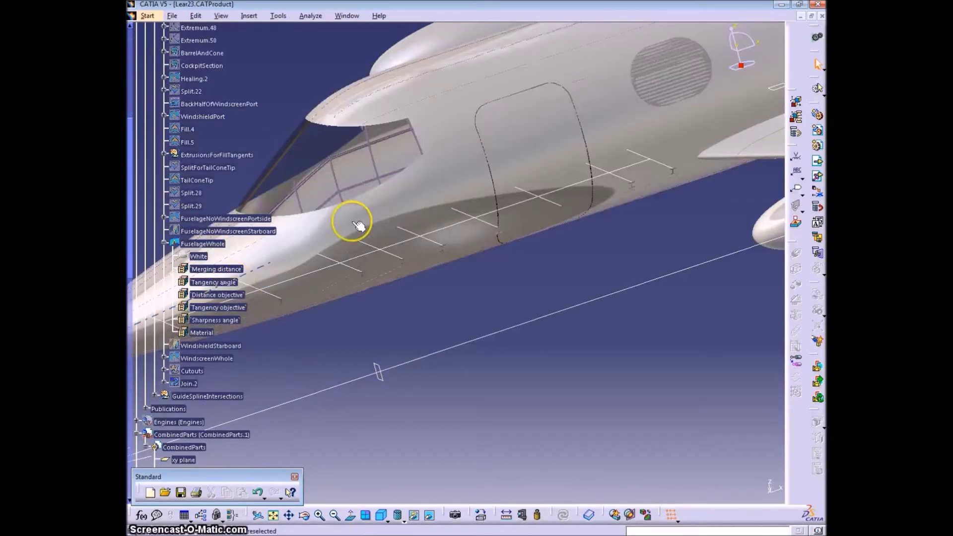
# - Activate the fuselage part for editing and copy the FuselageWhole surface from its FuselagePanels set
pyautogui.moveTo(510, 179); pyautogui.dragTo(460, 234, button='middle')
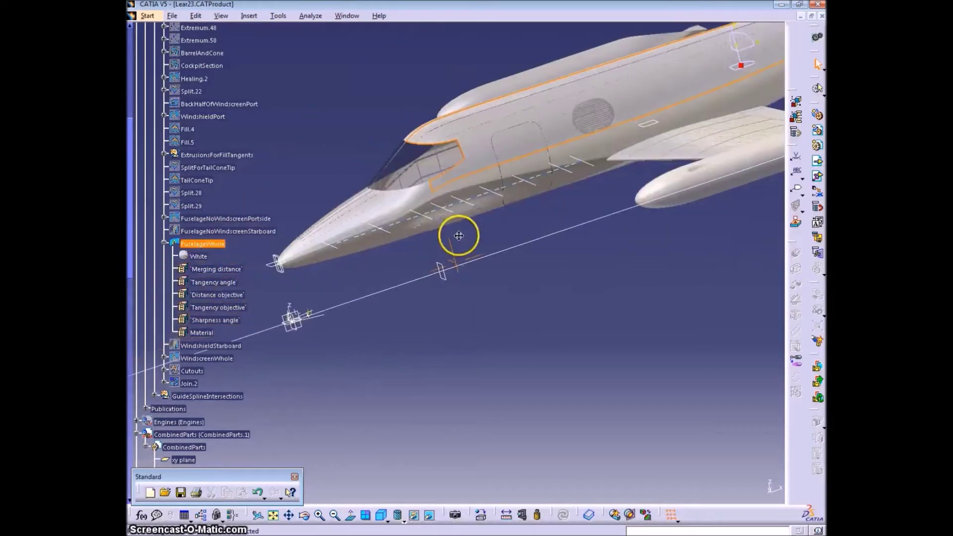
pyautogui.rightClick(201, 245)
pyautogui.click(346, 166)
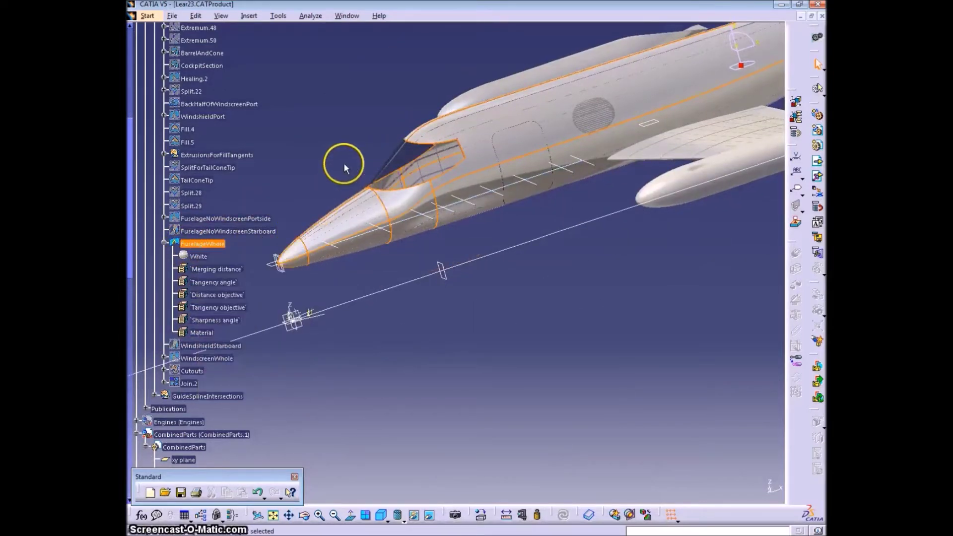
pyautogui.scroll(3, 289, 207)
pyautogui.scroll(3, 205, 342)
pyautogui.doubleClick(180, 102)
pyautogui.scroll(-4, 253, 174)
pyautogui.rightClick(223, 291)
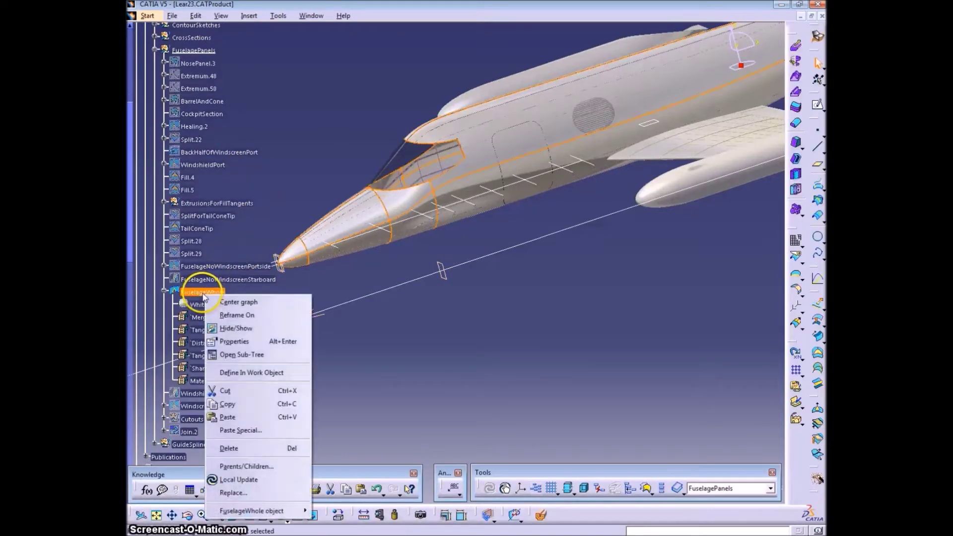
pyautogui.click(279, 400)
# - Paste FuselageWhole As Result into the Fuselage set under ExtReferences of CombinedParts
pyautogui.scroll(-6, 273, 385)
pyautogui.scroll(-3, 273, 386)
pyautogui.click(193, 212)
pyautogui.rightClick(189, 211)
pyautogui.click(249, 347)
pyautogui.click(694, 440)
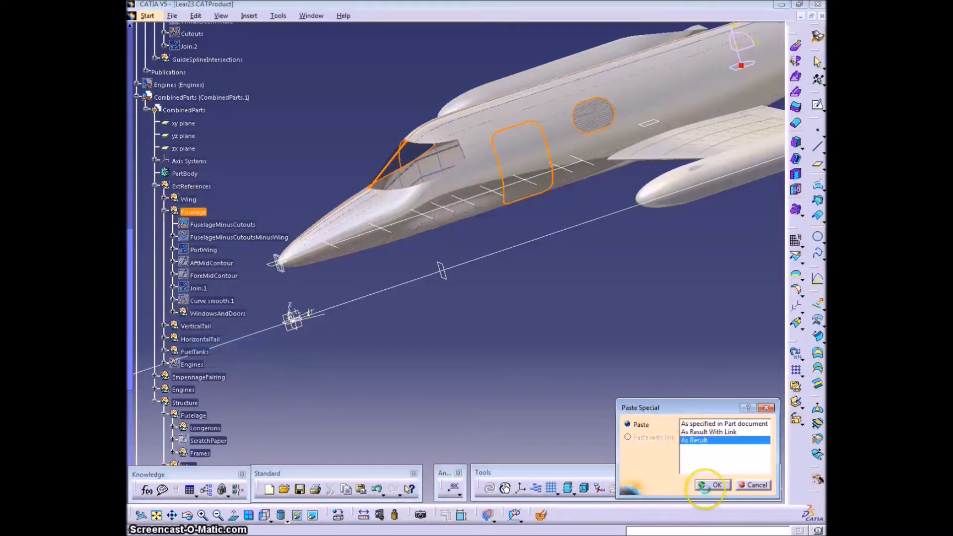
pyautogui.click(714, 485)
pyautogui.moveTo(508, 276); pyautogui.dragTo(469, 351, button='middle')
pyautogui.scroll(-3, 410, 357)
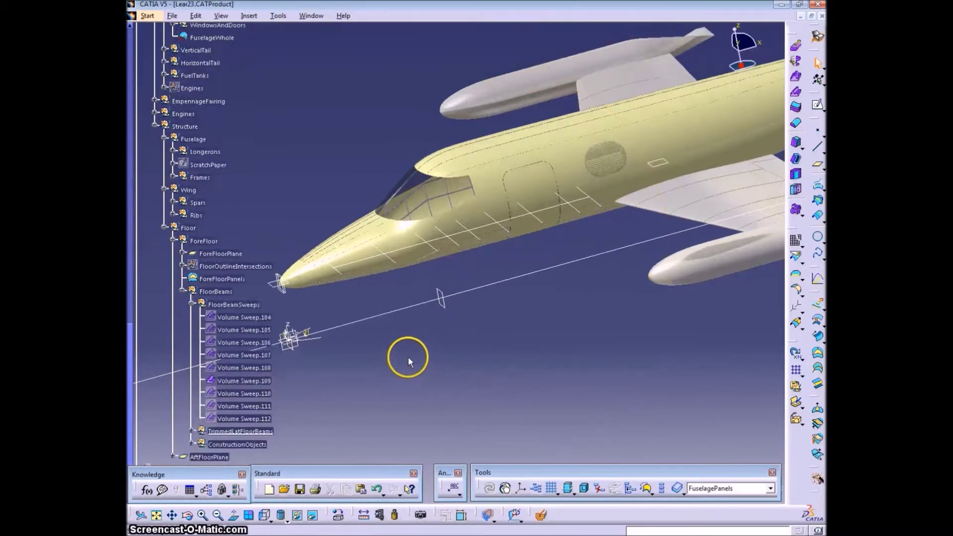
pyautogui.scroll(-2, 408, 357)
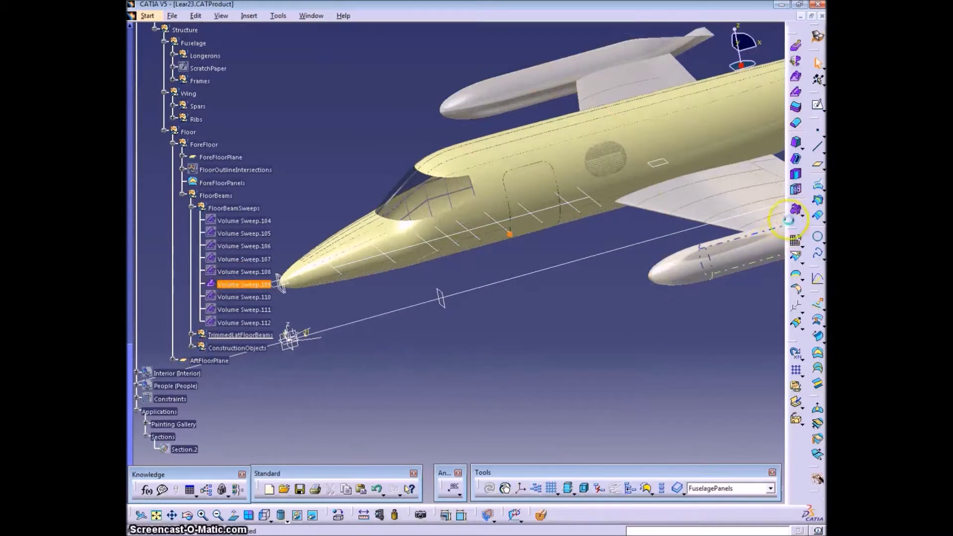
pyautogui.click(794, 258)
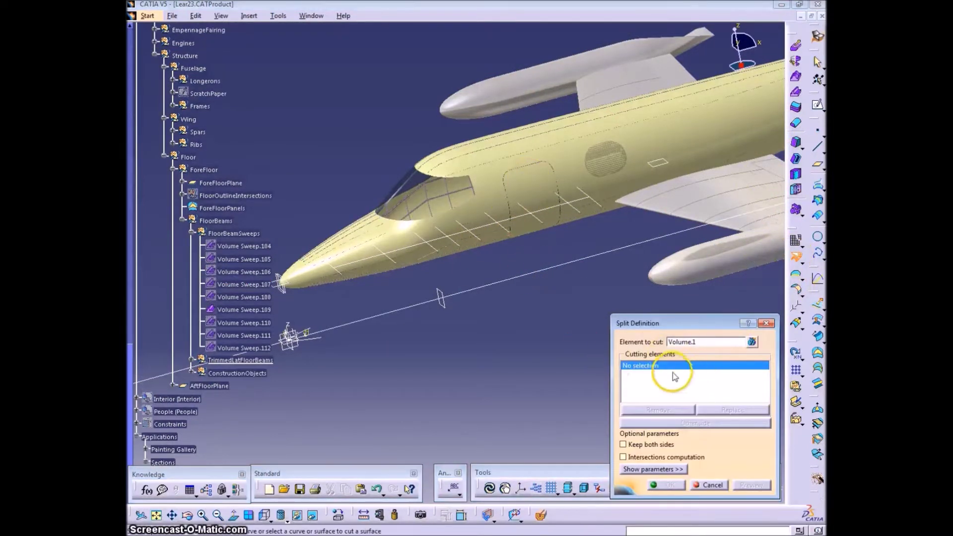
pyautogui.click(701, 342)
pyautogui.click(711, 485)
# - Activate CombinedParts and split Volume Sweep.109 with the pasted FuselageWhole surface, storing the result in TrimmedLatFloorBeams
pyautogui.click(216, 208)
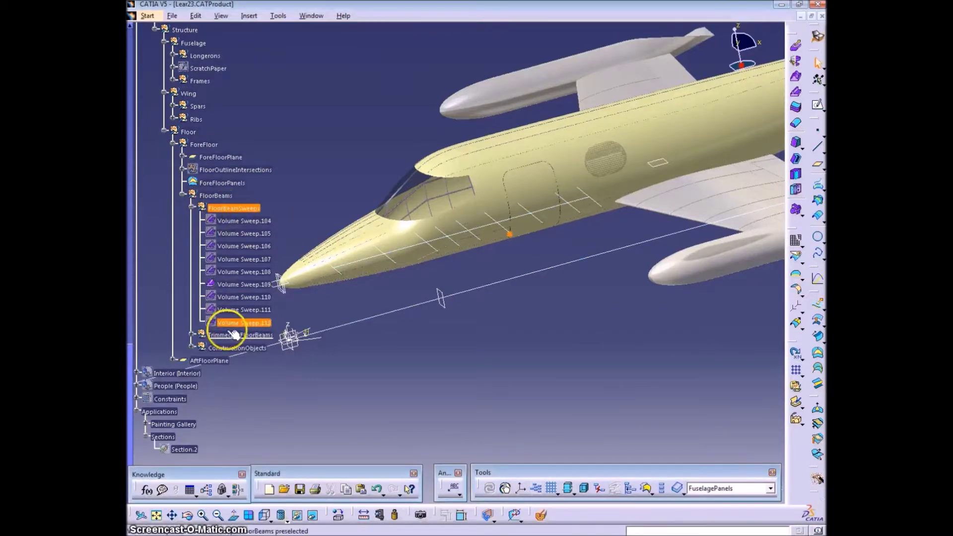
pyautogui.scroll(10, 204, 184)
pyautogui.doubleClick(175, 110)
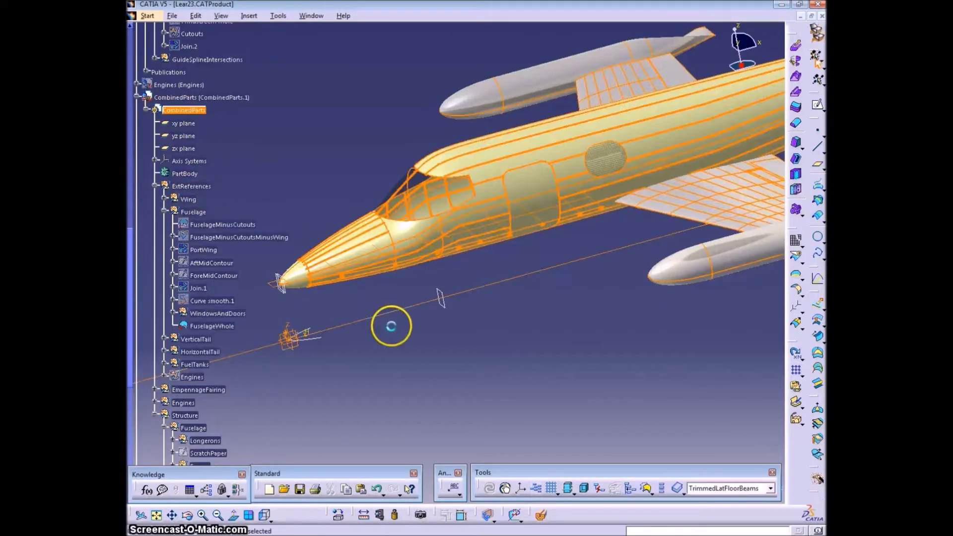
pyautogui.click(392, 326)
pyautogui.scroll(-10, 411, 360)
pyautogui.click(242, 237)
pyautogui.click(794, 255)
pyautogui.click(569, 180)
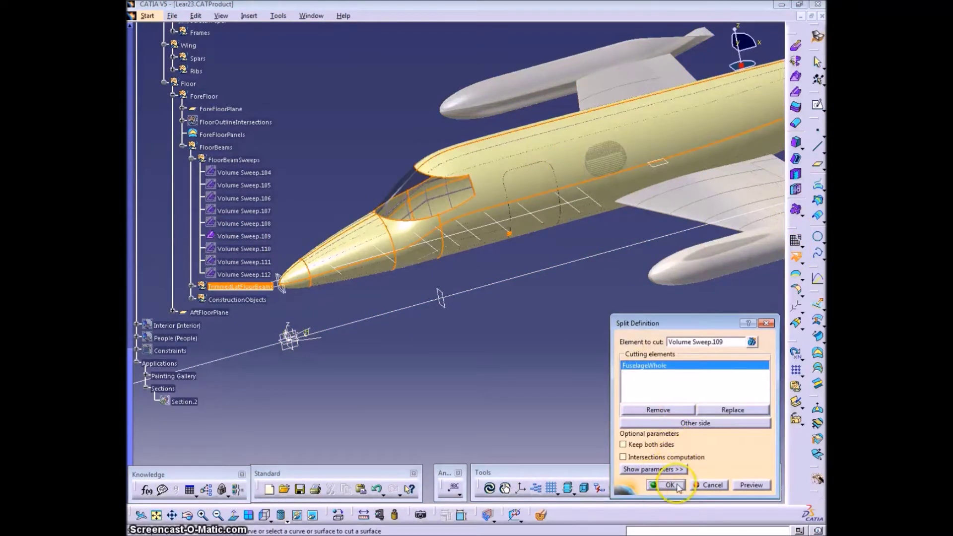
pyautogui.click(677, 487)
# - Examine the lateral floor beams through the windscreen opening by hiding the FloorBeams set and showing it again
pyautogui.keyDown('ctrl'); pyautogui.moveTo(497, 369); pyautogui.dragTo(475, 276, button='middle'); pyautogui.keyUp('ctrl')
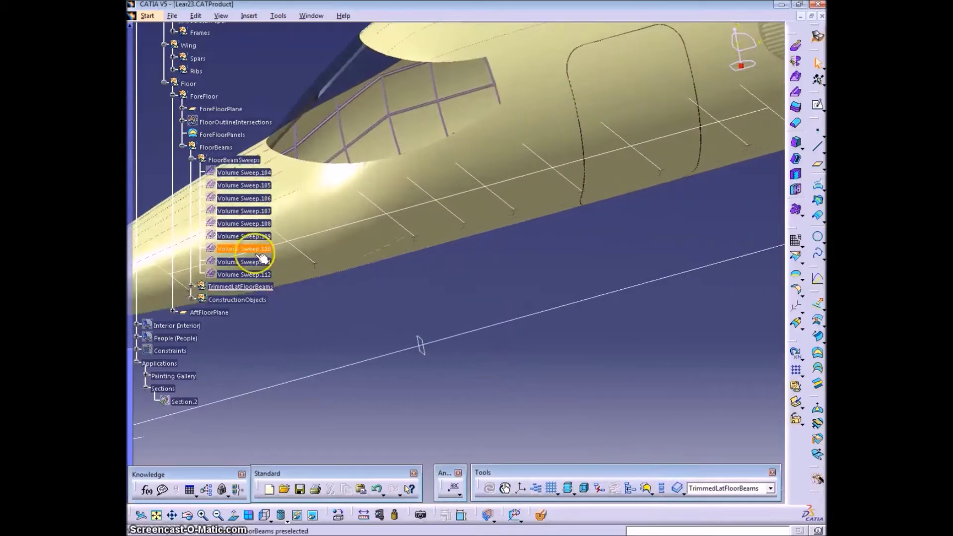
pyautogui.moveTo(522, 87); pyautogui.dragTo(491, 179, button='middle')
pyautogui.click(182, 146)
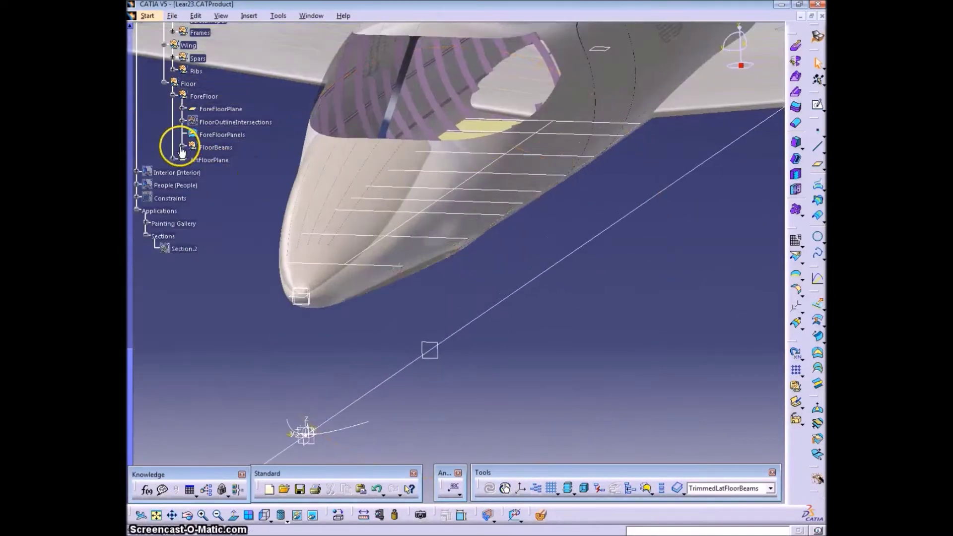
pyautogui.moveTo(513, 272); pyautogui.dragTo(423, 185, button='middle')
pyautogui.rightClick(213, 147)
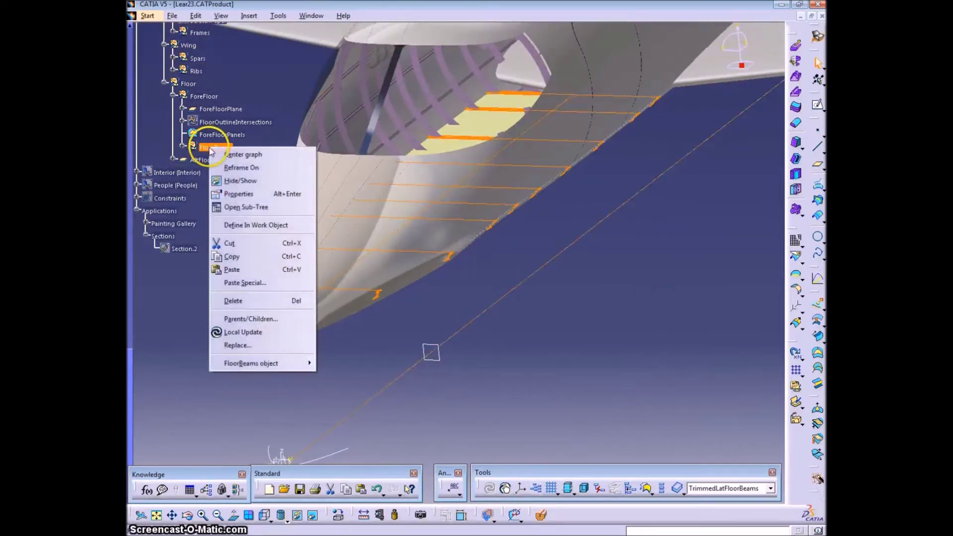
pyautogui.click(243, 181)
pyautogui.rightClick(206, 147)
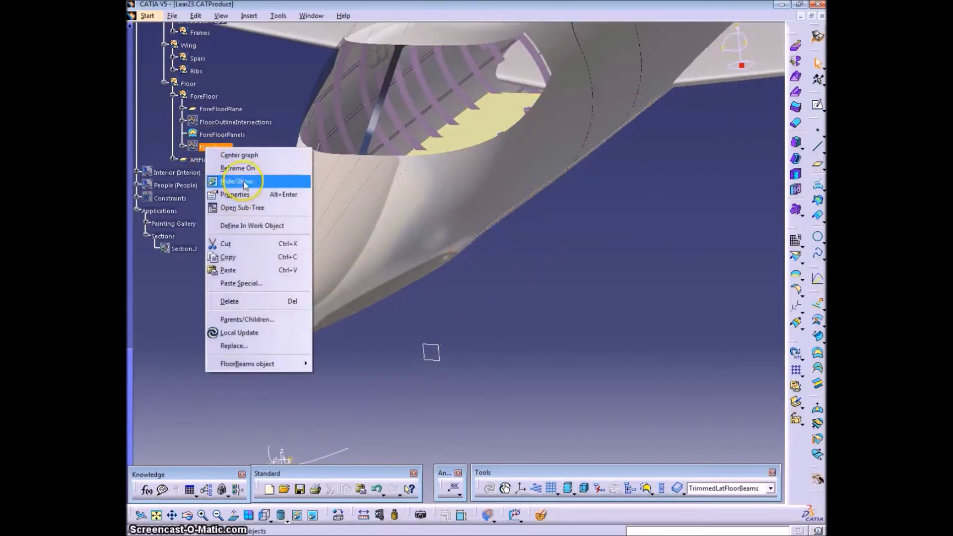
pyautogui.click(240, 182)
# - Hide the ConstructionObjects set inside FloorBeams, leaving the beams themselves shown
pyautogui.click(182, 146)
pyautogui.click(192, 158)
pyautogui.rightClick(234, 172)
pyautogui.click(263, 214)
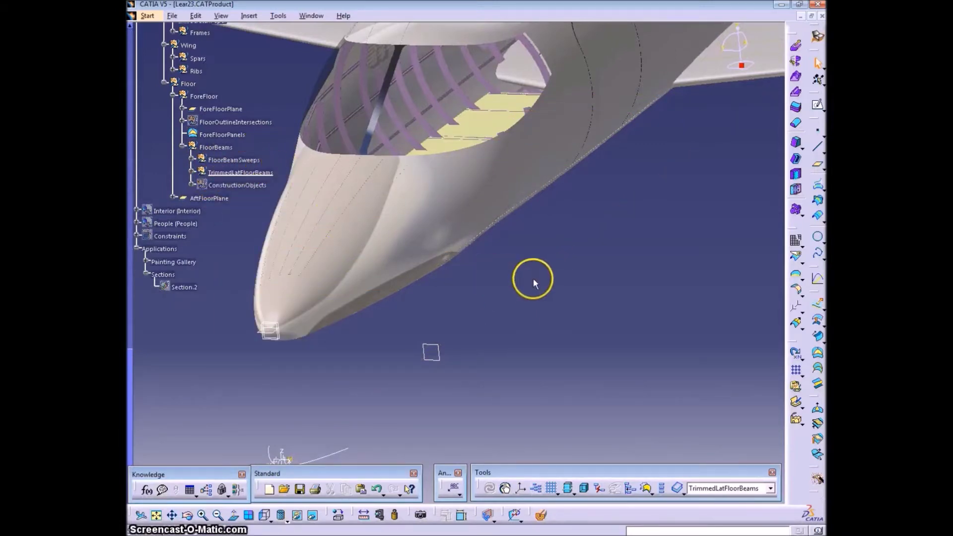
pyautogui.moveTo(324, 247); pyautogui.dragTo(527, 259, button='middle')
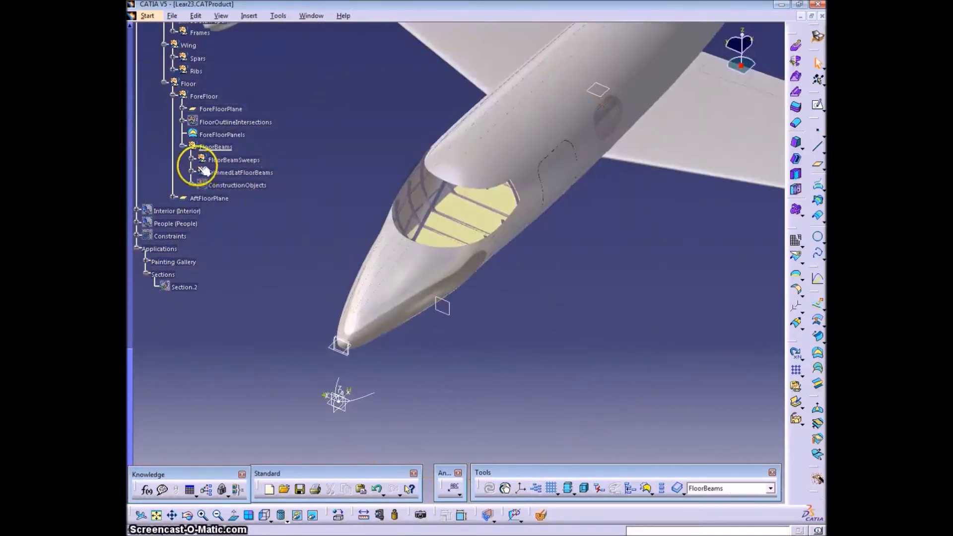
# - Group FloorBeamSweeps, TrimmedLatFloorBeams and ConstructionObjects into a new geometrical set named LatFloorBeams under FloorBeams
pyautogui.click(191, 159)
pyautogui.click(190, 159)
pyautogui.click(191, 171)
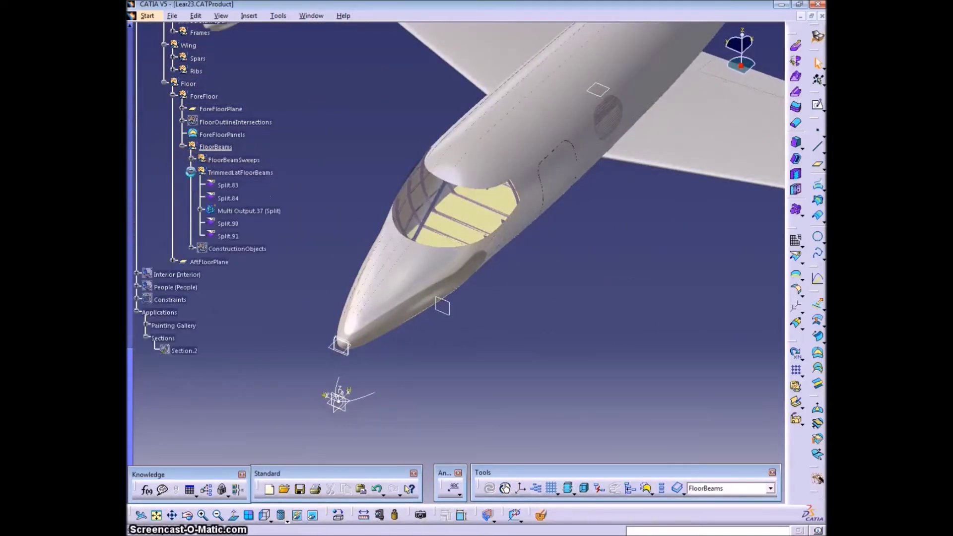
pyautogui.click(191, 171)
pyautogui.click(191, 185)
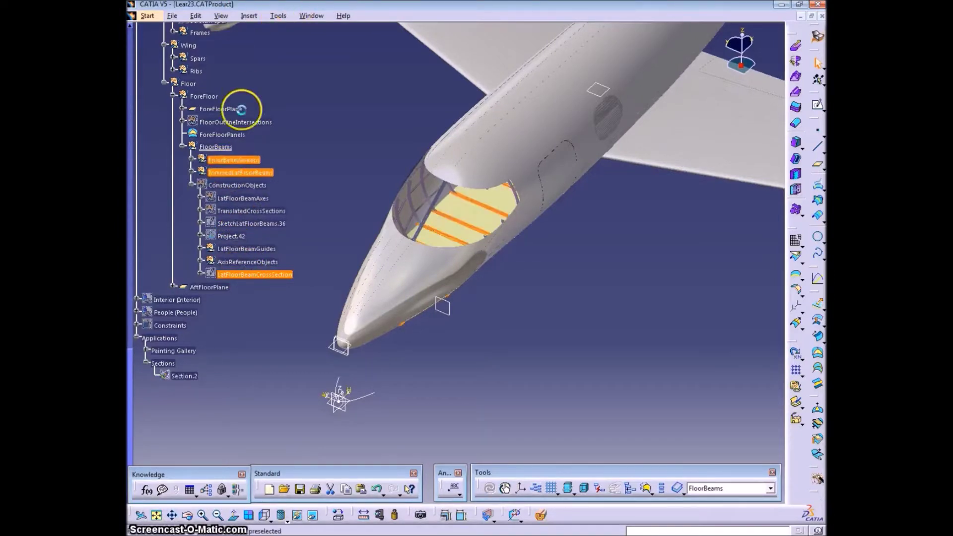
pyautogui.click(192, 184)
pyautogui.keyDown('shift'); pyautogui.click(234, 161); pyautogui.keyUp('shift')
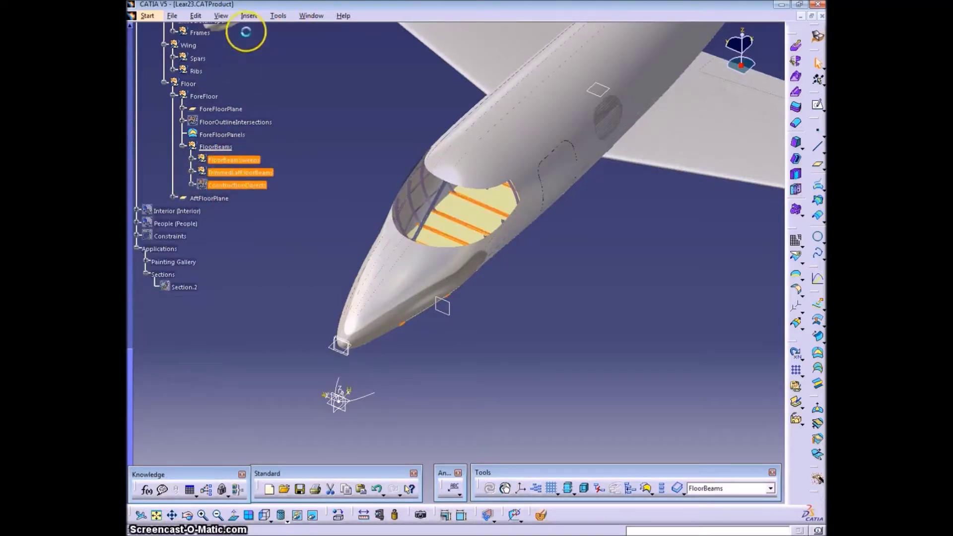
pyautogui.click(249, 15)
pyautogui.click(266, 67)
pyautogui.write('latF')
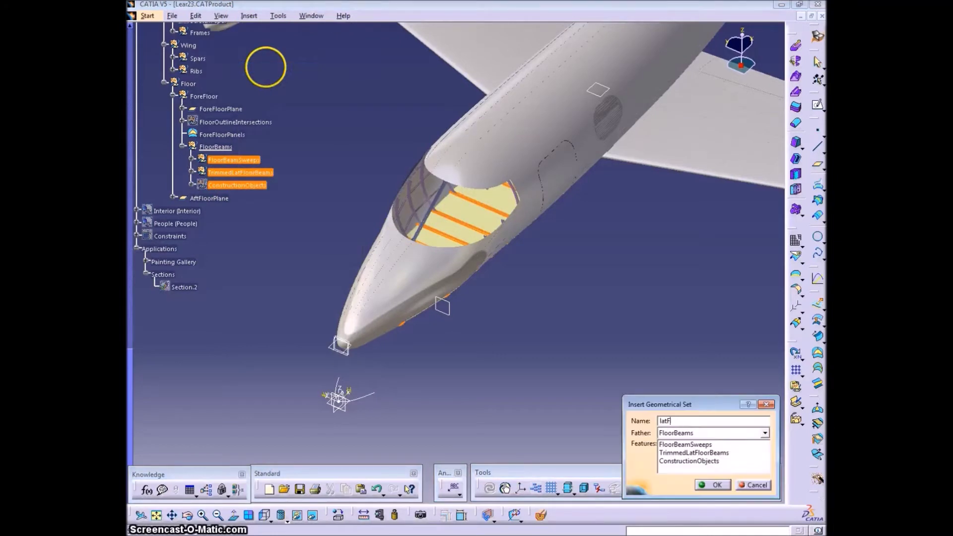
pyautogui.write('loorBeams')
pyautogui.press('Return')
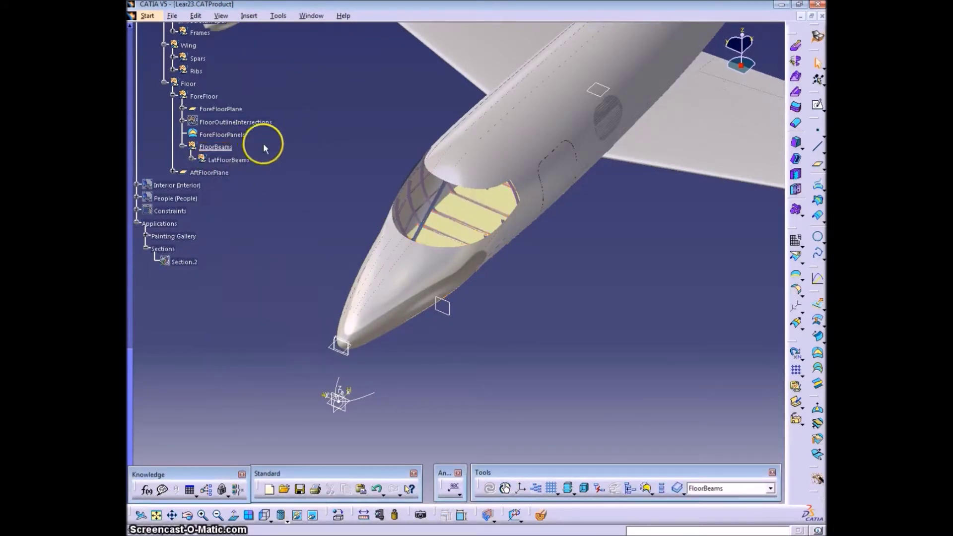
# - Check the FloorOutlineIntersections set by toggling its visibility twice, and expand LatFloorBeams in the tree
pyautogui.rightClick(246, 124)
pyautogui.click(289, 159)
pyautogui.rightClick(246, 124)
pyautogui.click(281, 160)
pyautogui.click(191, 157)
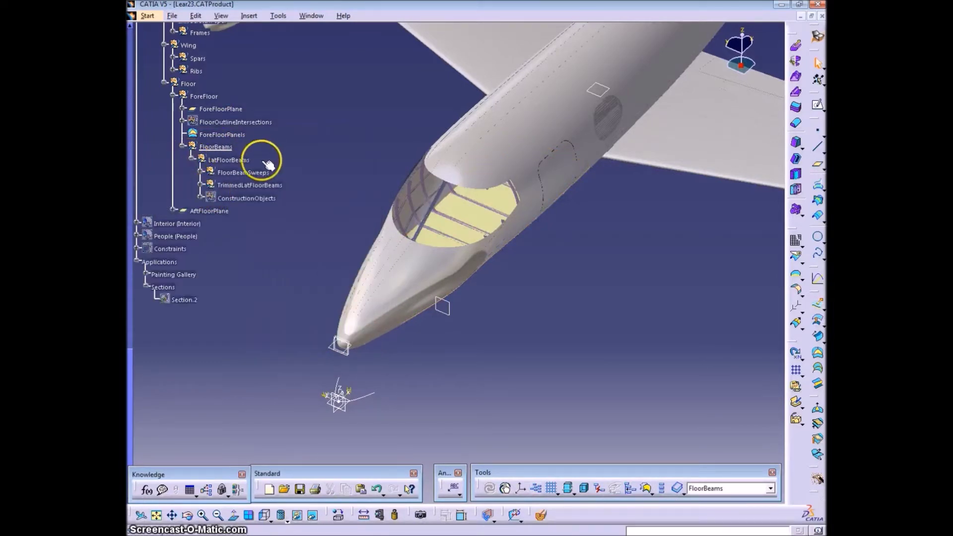
# - Start a sketch in the floor's plane within FloorBeams and turn on Section.2 to cut away half the aircraft
pyautogui.click(816, 106)
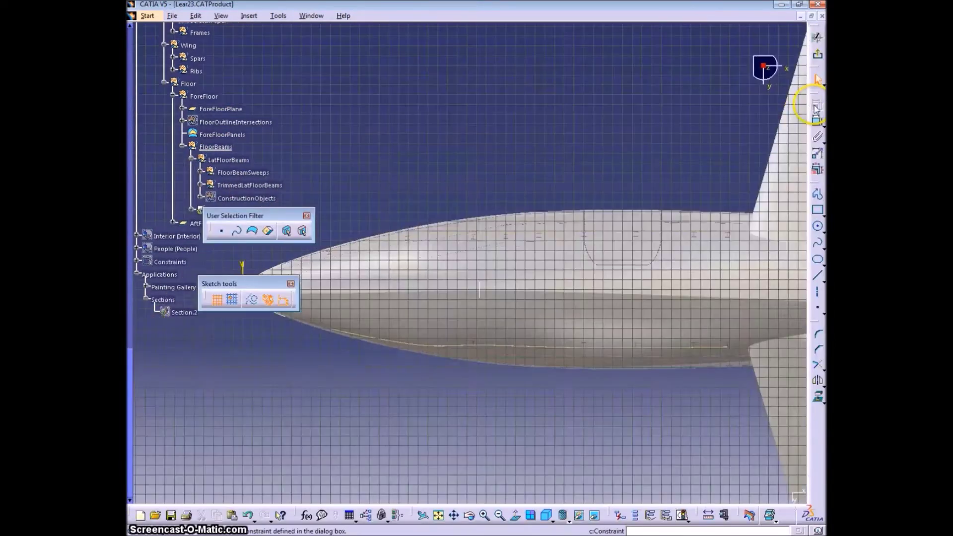
pyautogui.moveTo(483, 219)
pyautogui.mouseDown(button='middle')
pyautogui.moveTo(484, 234)
pyautogui.moveTo(486, 223)
pyautogui.moveTo(458, 210)
pyautogui.moveTo(487, 479)
pyautogui.moveTo(506, 400)
pyautogui.moveTo(492, 285)
pyautogui.mouseUp(button='middle')
pyautogui.rightClick(520, 461)
pyautogui.click(543, 319)
pyautogui.moveTo(626, 377); pyautogui.dragTo(460, 447, button='middle')
pyautogui.rightClick(178, 312)
pyautogui.click(221, 349)
pyautogui.moveTo(418, 366); pyautogui.dragTo(521, 366, button='middle')
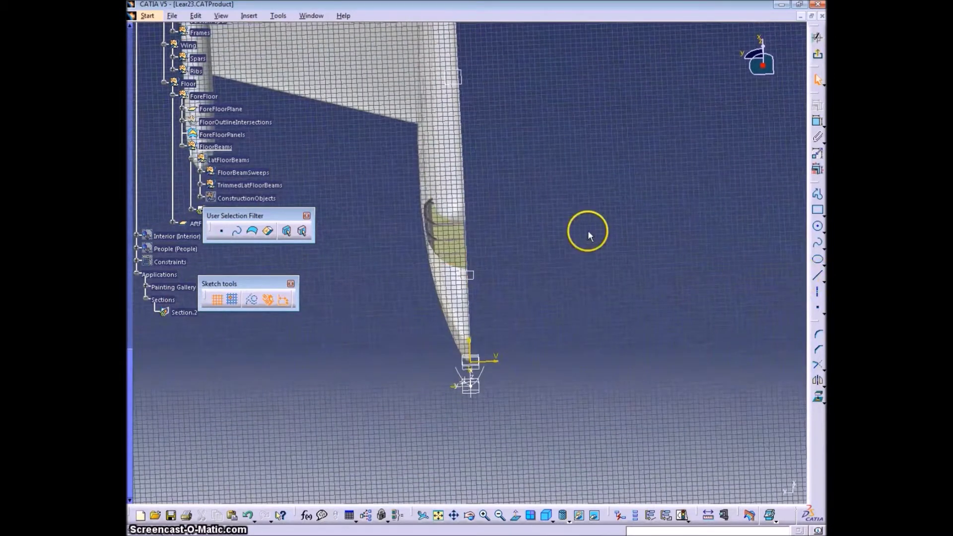
pyautogui.moveTo(589, 237); pyautogui.dragTo(568, 258, button='middle')
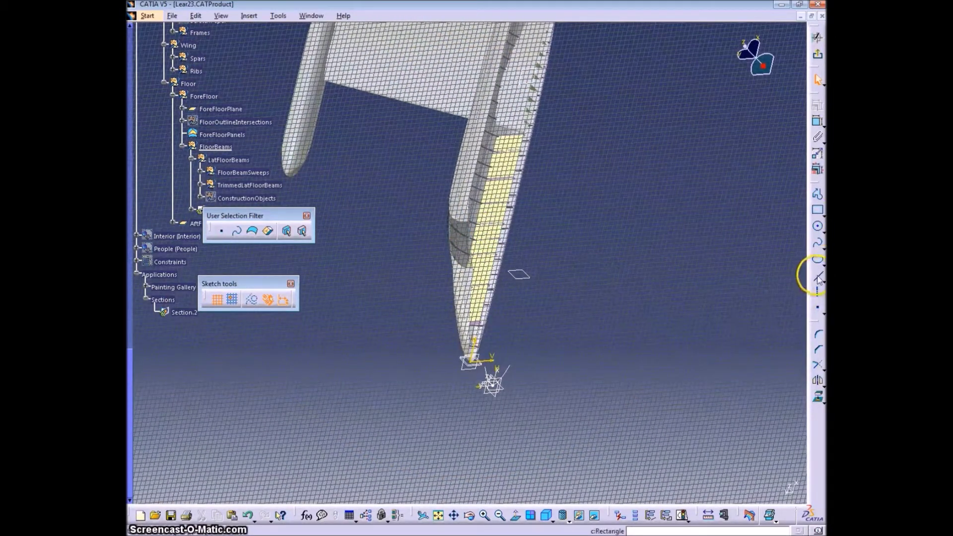
# - Sketch a rectangle alongside the forward fuselage and convert it to construction geometry
pyautogui.click(818, 210)
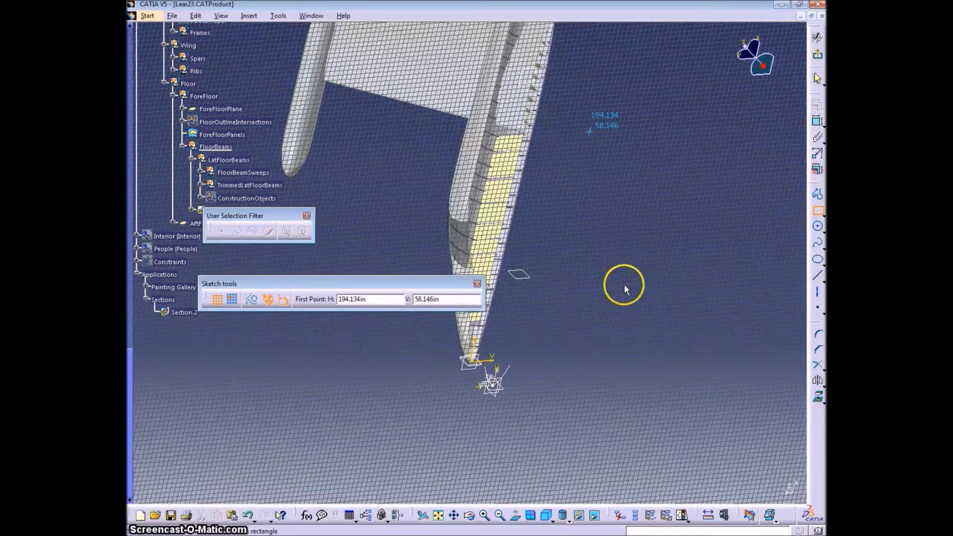
pyautogui.click(634, 305)
pyautogui.click(252, 300)
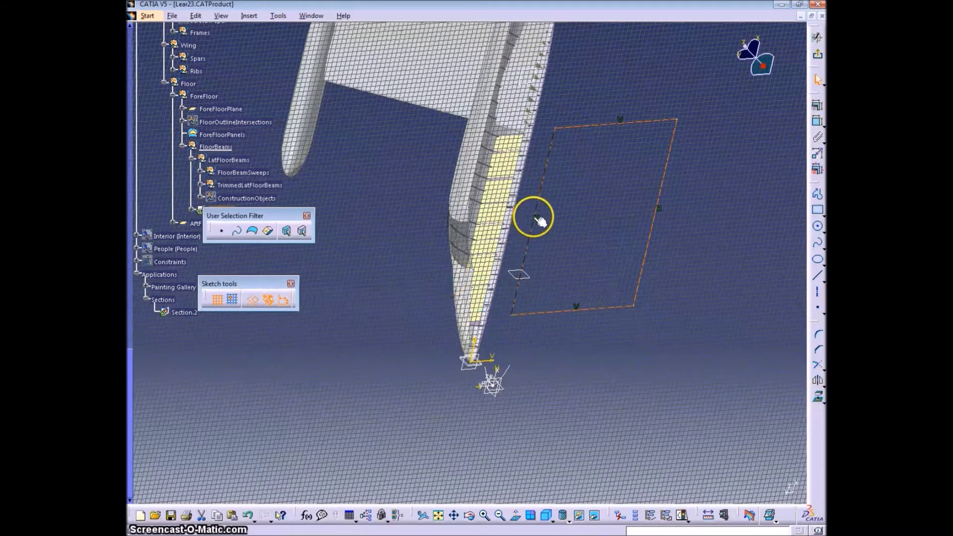
# - Constrain the construction rectangle's long inboard side to be coincident with the sketch's lengthwise axis
pyautogui.moveTo(485, 285); pyautogui.dragTo(493, 353, button='middle')
pyautogui.click(550, 201)
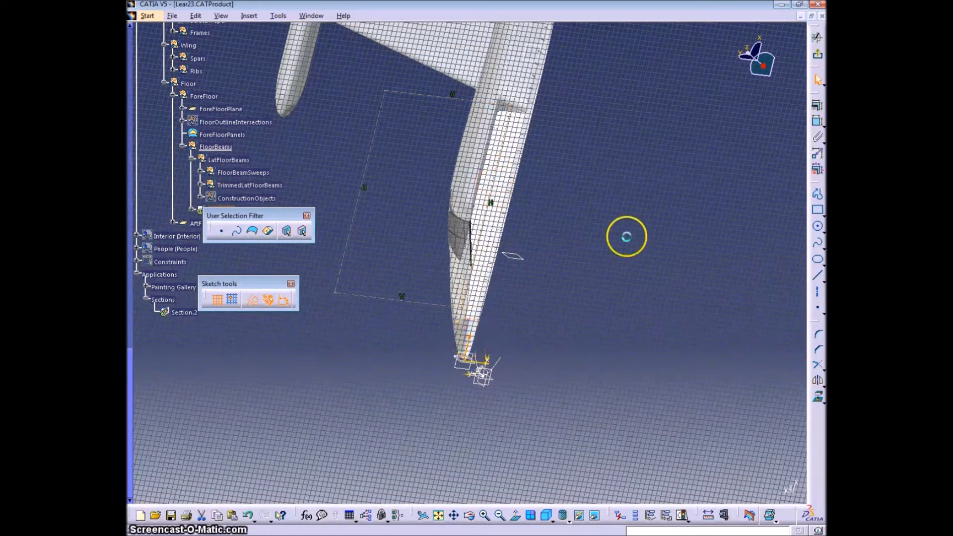
pyautogui.click(817, 124)
pyautogui.rightClick(674, 163)
pyautogui.click(712, 225)
# - Draw a lengthwise line between the two short edges of the construction rectangle
pyautogui.moveTo(563, 358)
pyautogui.mouseDown(button='middle')
pyautogui.moveTo(601, 311)
pyautogui.moveTo(559, 347)
pyautogui.moveTo(574, 321)
pyautogui.moveTo(598, 312)
pyautogui.moveTo(567, 353)
pyautogui.moveTo(596, 369)
pyautogui.moveTo(560, 373)
pyautogui.mouseUp(button='middle')
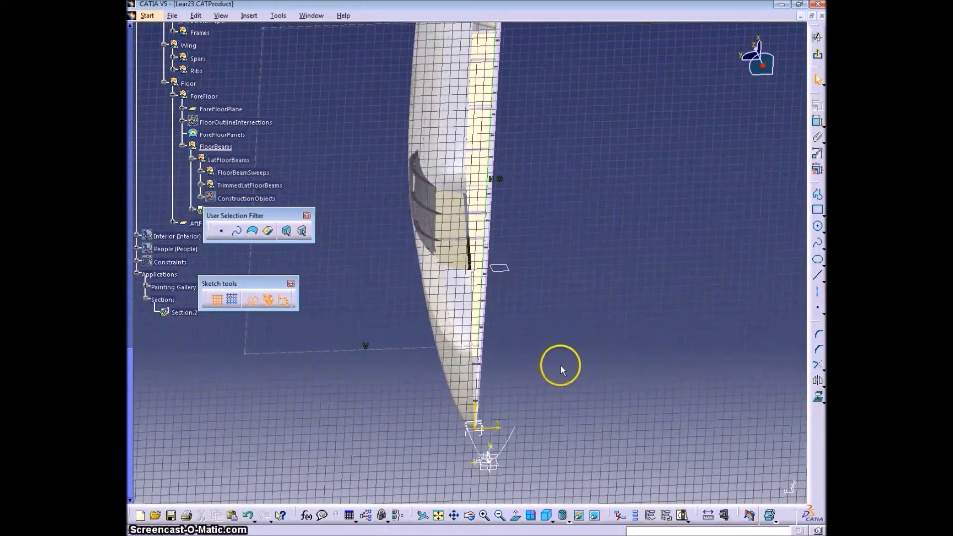
pyautogui.click(817, 277)
pyautogui.moveTo(628, 219)
pyautogui.mouseDown(button='middle')
pyautogui.moveTo(432, 171)
pyautogui.moveTo(444, 162)
pyautogui.mouseUp(button='middle')
pyautogui.click(435, 162)
pyautogui.moveTo(434, 197); pyautogui.dragTo(555, 135, button='middle')
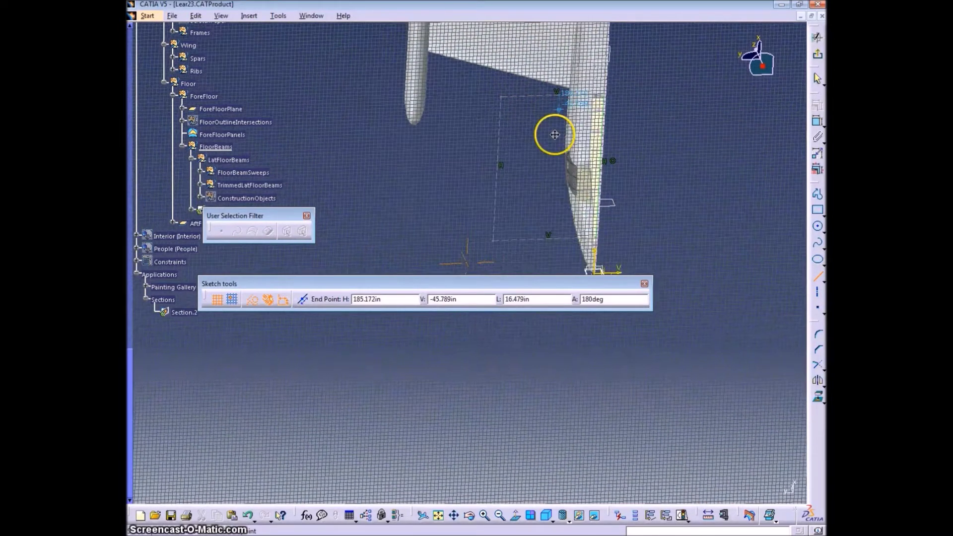
pyautogui.click(556, 241)
pyautogui.moveTo(543, 270)
pyautogui.mouseDown(button='middle')
pyautogui.moveTo(490, 303)
pyautogui.moveTo(717, 225)
pyautogui.mouseUp(button='middle')
# - Add two more lengthwise lines between the rectangle's short edges, outboard of and parallel to the first line
pyautogui.click(816, 275)
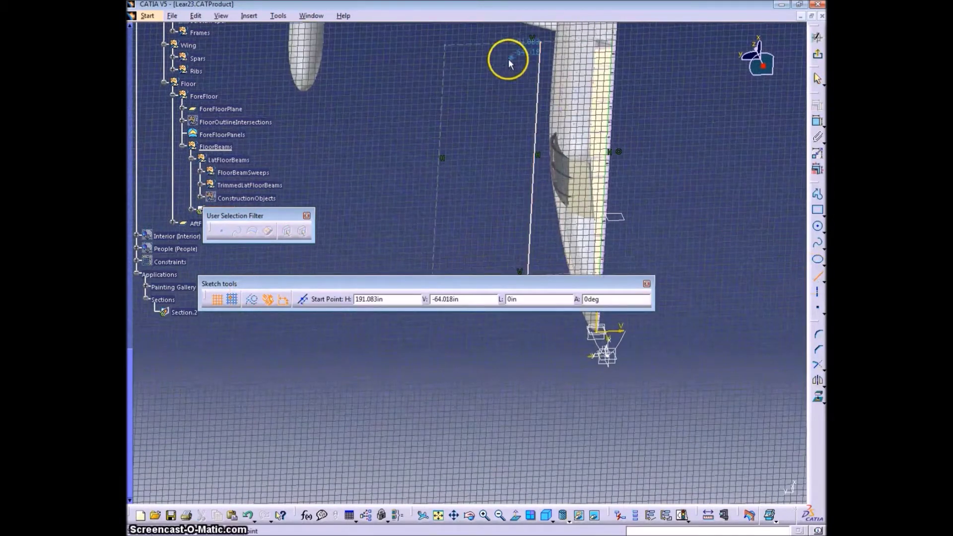
pyautogui.click(499, 45)
pyautogui.moveTo(485, 330); pyautogui.dragTo(519, 248, button='middle')
pyautogui.click(518, 220)
pyautogui.click(816, 276)
pyautogui.moveTo(743, 178); pyautogui.dragTo(735, 249, button='middle')
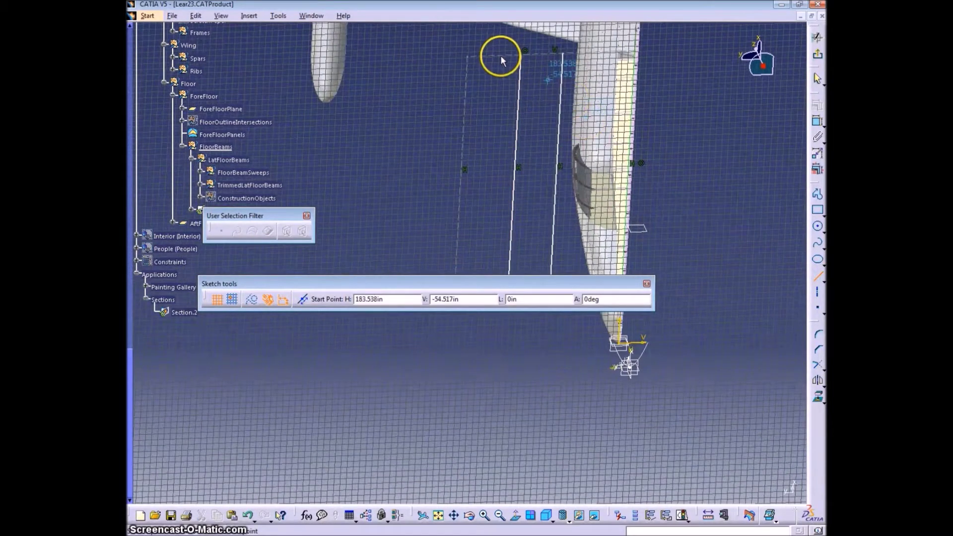
pyautogui.click(500, 58)
pyautogui.moveTo(502, 154); pyautogui.dragTo(520, 106, button='middle')
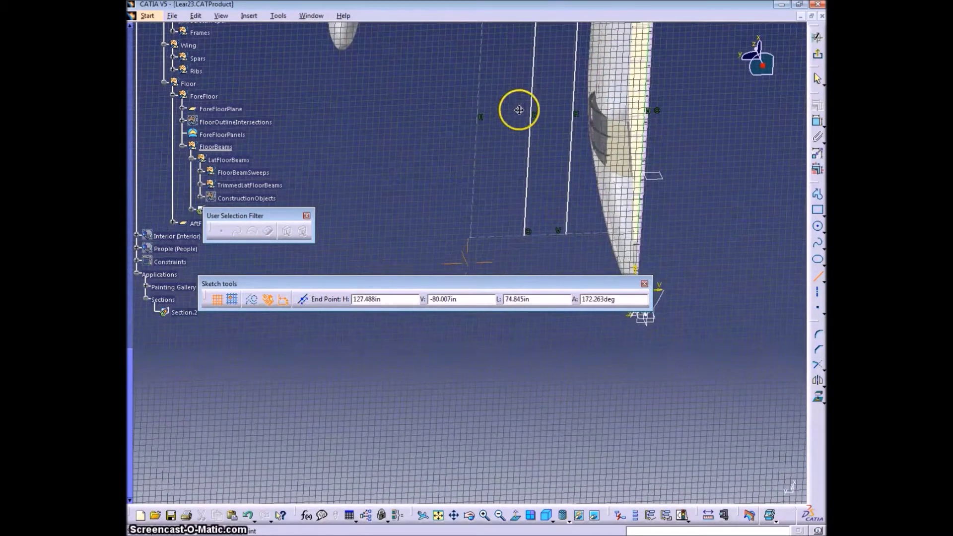
pyautogui.click(496, 237)
pyautogui.click(687, 193)
# - Move the three lengthwise lines inboard so that they lie within the fuselage outline beside the centreline
pyautogui.moveTo(696, 160); pyautogui.dragTo(594, 214, button='middle')
pyautogui.click(331, 212)
pyautogui.moveTo(481, 187); pyautogui.dragTo(577, 196)
pyautogui.moveTo(418, 183); pyautogui.dragTo(556, 187)
pyautogui.moveTo(378, 185); pyautogui.dragTo(538, 189)
# - Constrain the construction rectangle's outboard long side to an offset of 60 in from the lengthwise axis
pyautogui.click(334, 191)
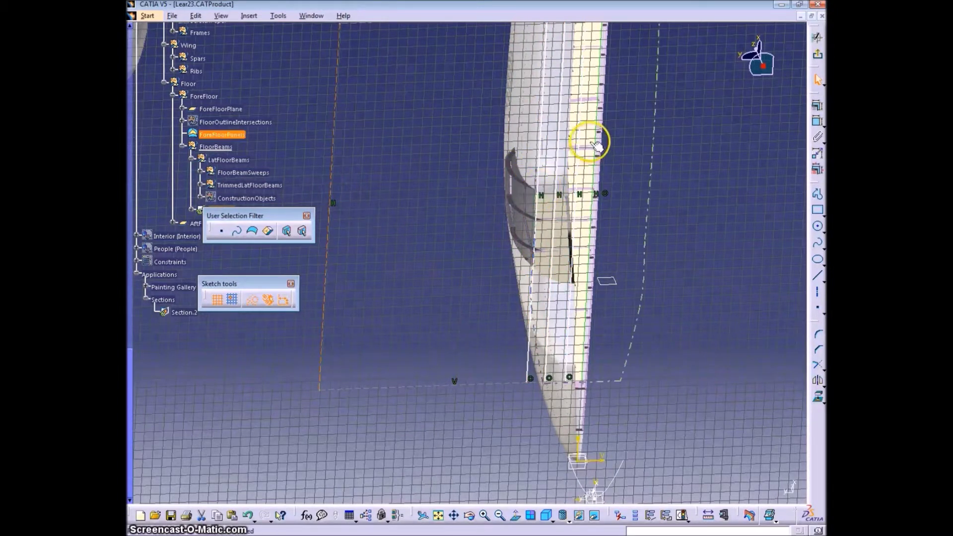
pyautogui.click(816, 121)
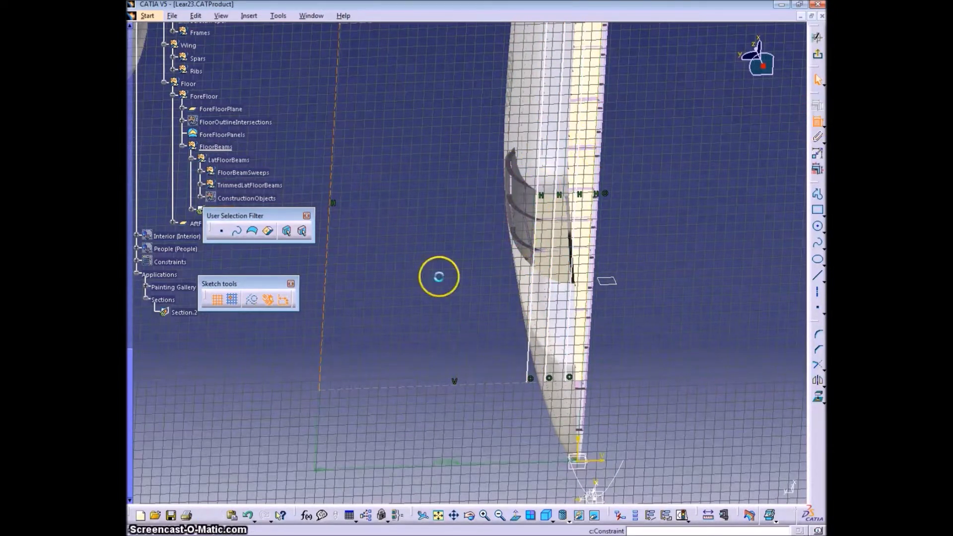
pyautogui.doubleClick(420, 449)
pyautogui.write('60')
pyautogui.press('Return')
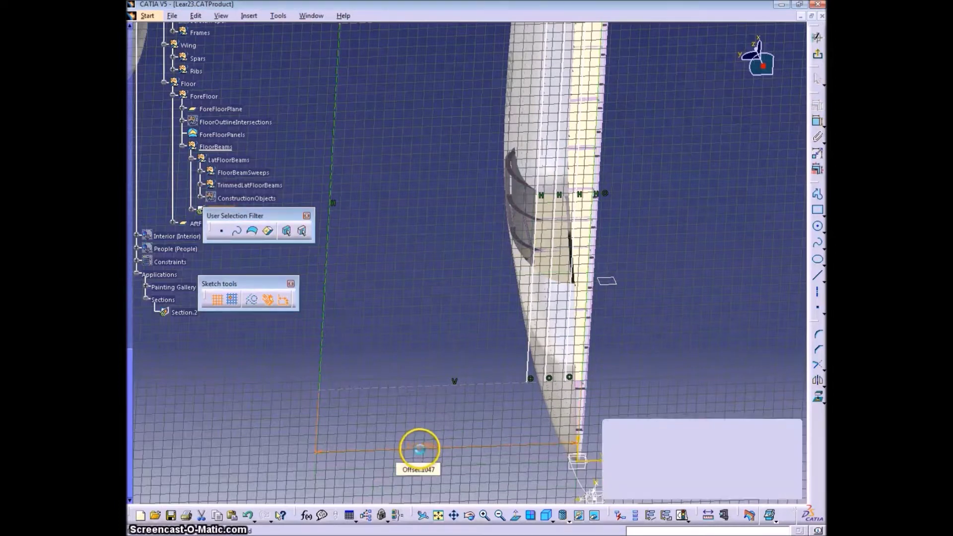
# - Move two of the lengthwise lines back inboard and set the innermost line's offset from the centreline axis to 6 in
pyautogui.moveTo(652, 205)
pyautogui.mouseDown()
pyautogui.moveTo(493, 212)
pyautogui.moveTo(546, 214)
pyautogui.mouseUp()
pyautogui.moveTo(694, 229); pyautogui.dragTo(566, 233)
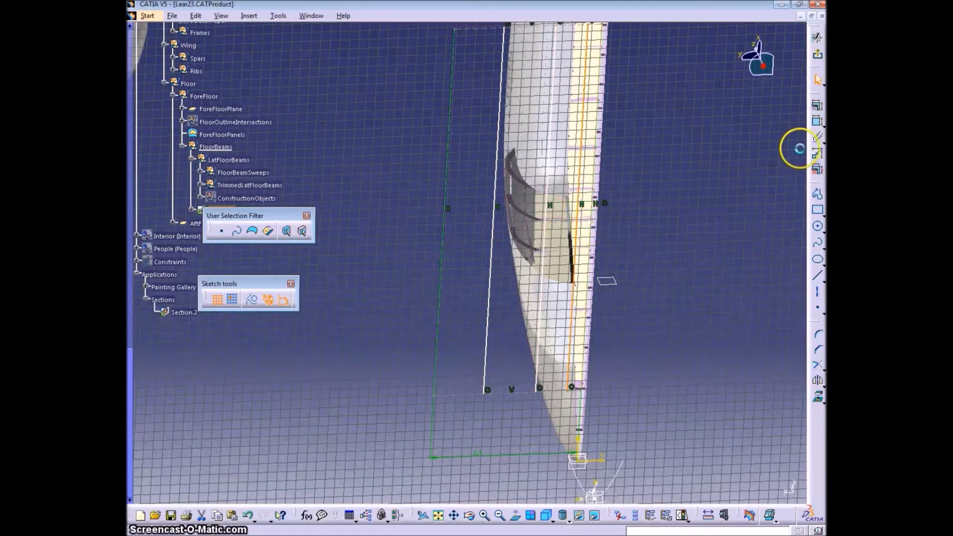
pyautogui.moveTo(624, 186)
pyautogui.mouseDown(button='middle')
pyautogui.moveTo(579, 269)
pyautogui.moveTo(589, 219)
pyautogui.moveTo(579, 225)
pyautogui.mouseUp(button='middle')
pyautogui.doubleClick(576, 224)
pyautogui.write('6')
pyautogui.press('Return')
pyautogui.moveTo(543, 294)
pyautogui.mouseDown(button='middle')
pyautogui.moveTo(472, 283)
pyautogui.moveTo(531, 287)
pyautogui.mouseUp(button='middle')
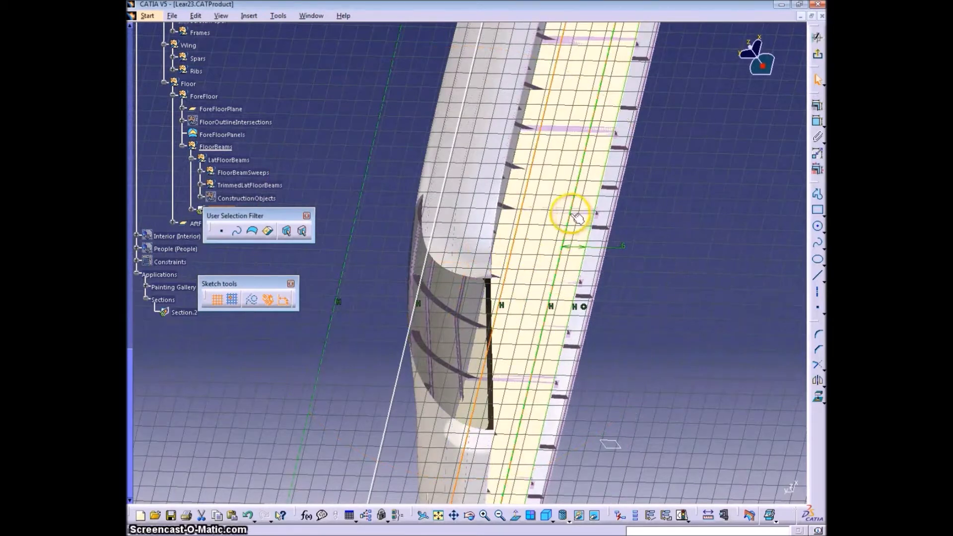
# - Dimension the spacing between the innermost and middle lengthwise lines and set it to 6 in
pyautogui.click(817, 121)
pyautogui.click(641, 204)
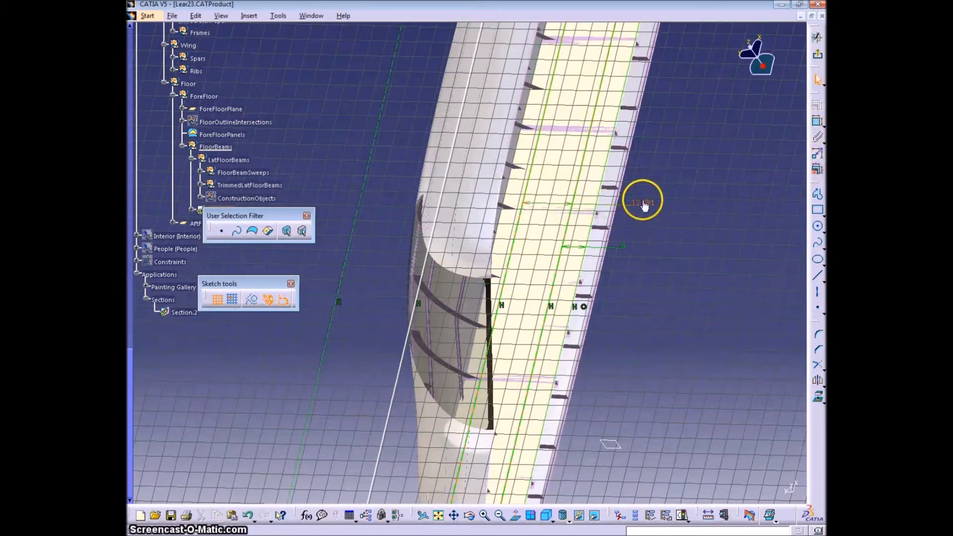
pyautogui.doubleClick(644, 204)
pyautogui.write('12')
pyautogui.press('Return')
pyautogui.doubleClick(647, 204)
pyautogui.press('Return')
# - Constrain the outermost lengthwise line to a 6 in offset from the middle line
pyautogui.click(464, 192)
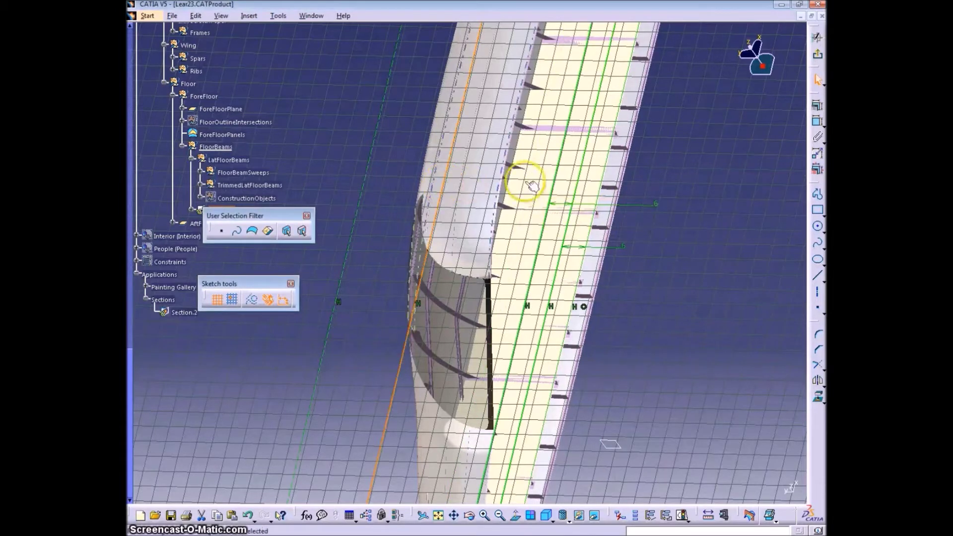
pyautogui.click(817, 122)
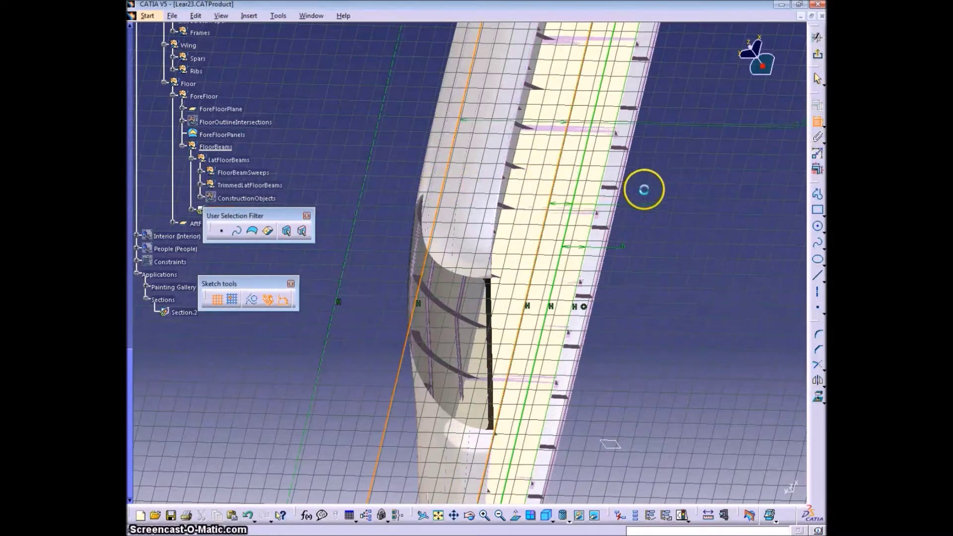
pyautogui.doubleClick(658, 184)
# - Move the construction rectangle's aft short edge slightly further aft and exit the sketch
pyautogui.moveTo(554, 372)
pyautogui.mouseDown(button='middle')
pyautogui.moveTo(604, 323)
pyautogui.moveTo(408, 273)
pyautogui.moveTo(453, 214)
pyautogui.moveTo(452, 330)
pyautogui.moveTo(336, 396)
pyautogui.moveTo(403, 374)
pyautogui.moveTo(487, 129)
pyautogui.moveTo(454, 298)
pyautogui.moveTo(440, 228)
pyautogui.moveTo(441, 246)
pyautogui.moveTo(374, 362)
pyautogui.moveTo(632, 249)
pyautogui.moveTo(523, 213)
pyautogui.moveTo(485, 187)
pyautogui.mouseUp(button='middle')
pyautogui.moveTo(502, 183); pyautogui.dragTo(504, 171)
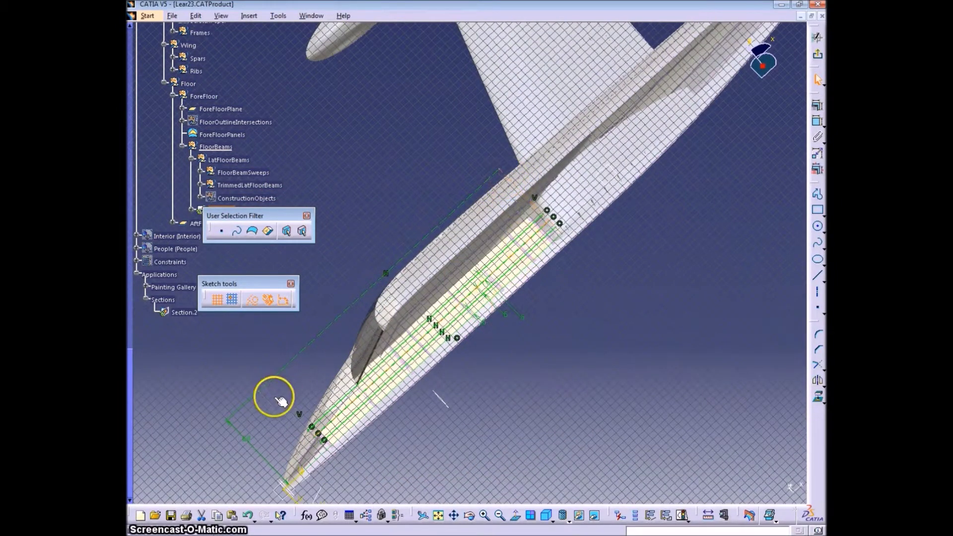
pyautogui.moveTo(344, 428)
pyautogui.mouseDown(button='middle')
pyautogui.moveTo(425, 319)
pyautogui.moveTo(329, 242)
pyautogui.mouseUp(button='middle')
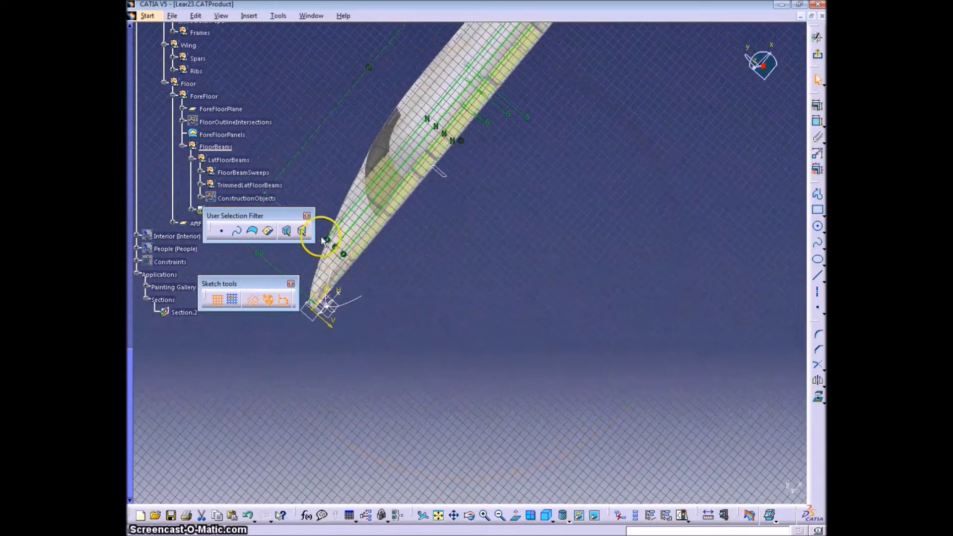
pyautogui.moveTo(536, 285)
pyautogui.mouseDown(button='middle')
pyautogui.moveTo(553, 307)
pyautogui.moveTo(540, 197)
pyautogui.moveTo(472, 81)
pyautogui.moveTo(506, 226)
pyautogui.moveTo(461, 187)
pyautogui.moveTo(519, 266)
pyautogui.moveTo(479, 181)
pyautogui.moveTo(540, 273)
pyautogui.moveTo(592, 203)
pyautogui.moveTo(586, 277)
pyautogui.moveTo(539, 315)
pyautogui.moveTo(367, 361)
pyautogui.mouseUp(button='middle')
pyautogui.click(818, 53)
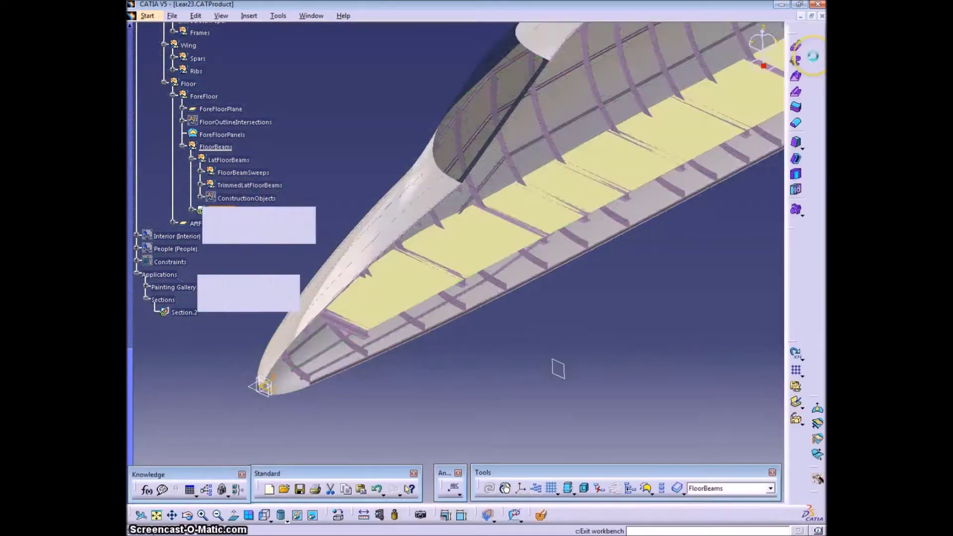
# - Rename the new sketch under FloorBeams as LonFloorBeamSketch
pyautogui.hotkey('alt', 'Return')
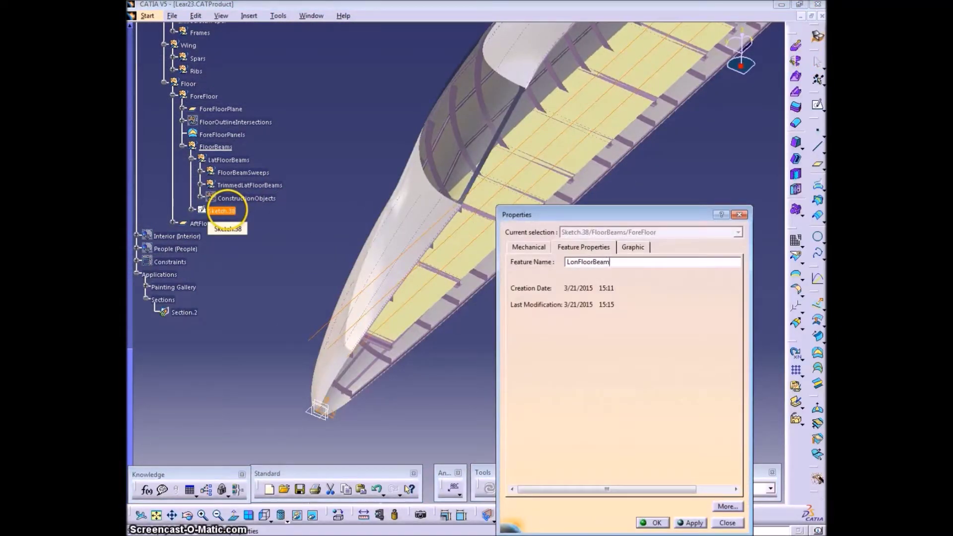
pyautogui.write('LonFloorBeamSketch')
pyautogui.press('Return')
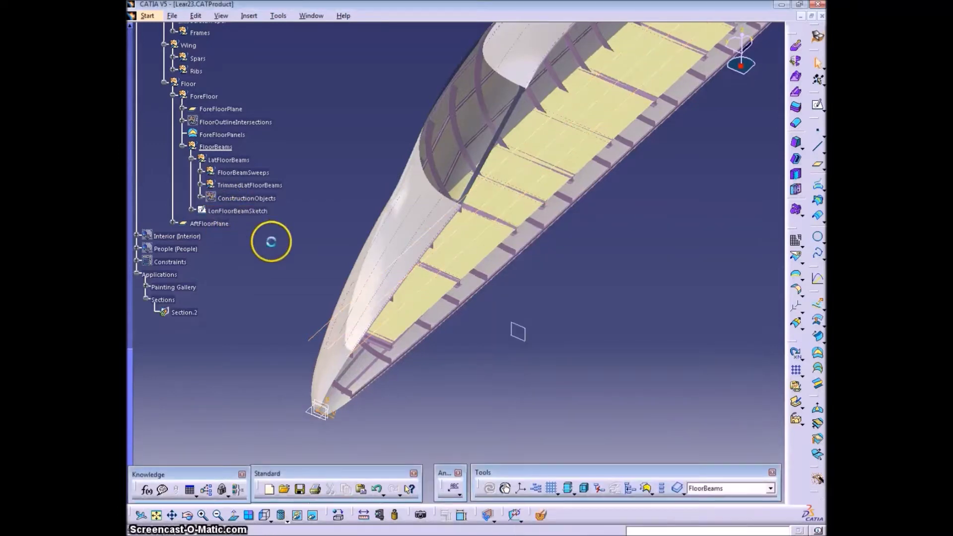
# - Group LonFloorBeamSketch in a new geometrical set named LonFloorBeams inside FloorBeams
pyautogui.click(246, 211)
pyautogui.click(249, 16)
pyautogui.click(294, 65)
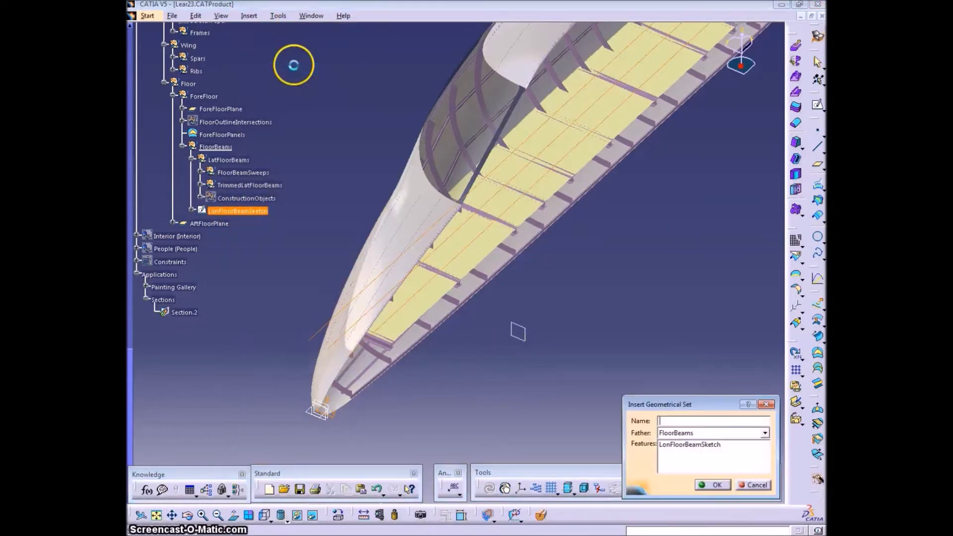
pyautogui.write('LonFloorBeams')
pyautogui.press('Return')
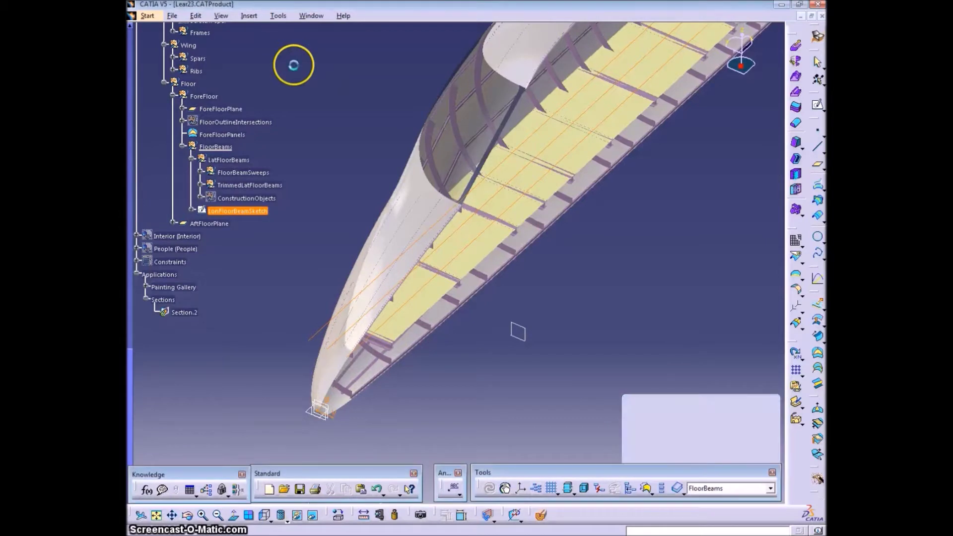
# - Project LonFloorBeamSketch onto ForeFloorPanels along the Z direction, with the nearest-solution option off
pyautogui.moveTo(436, 209); pyautogui.dragTo(621, 248, button='middle')
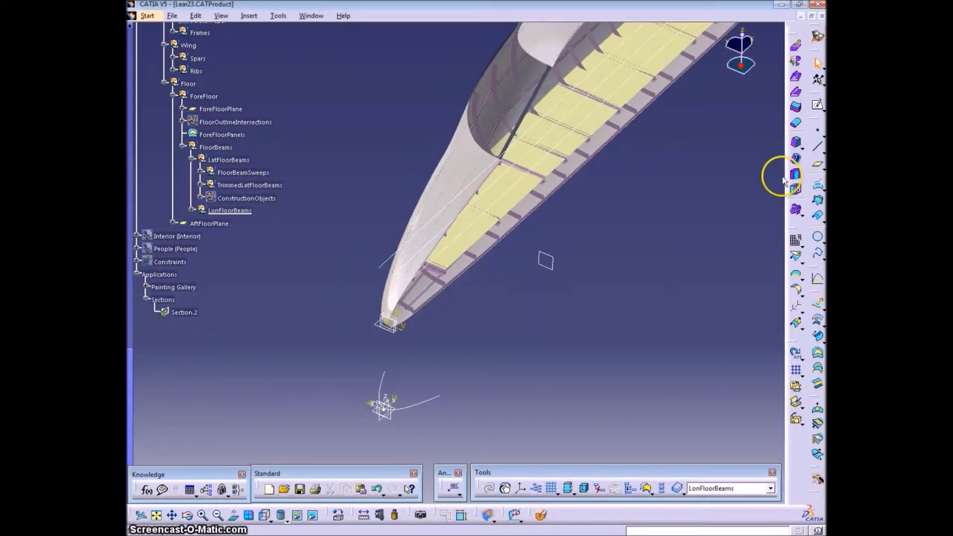
pyautogui.click(817, 217)
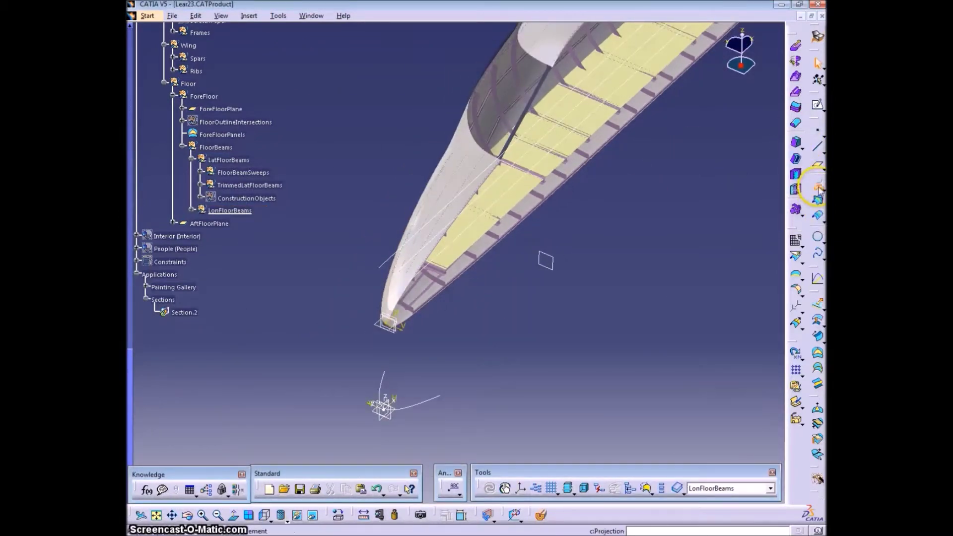
pyautogui.click(551, 139)
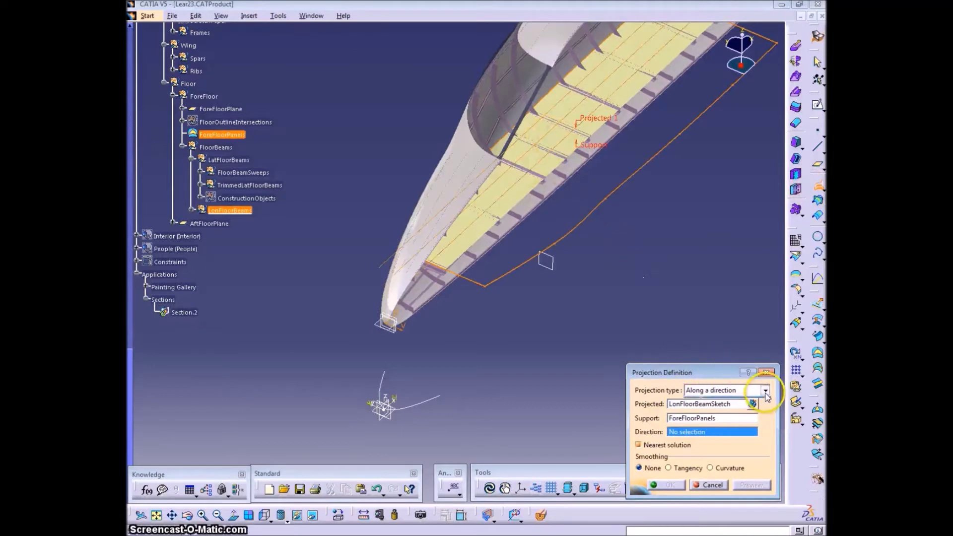
pyautogui.rightClick(735, 432)
pyautogui.click(742, 385)
pyautogui.click(668, 485)
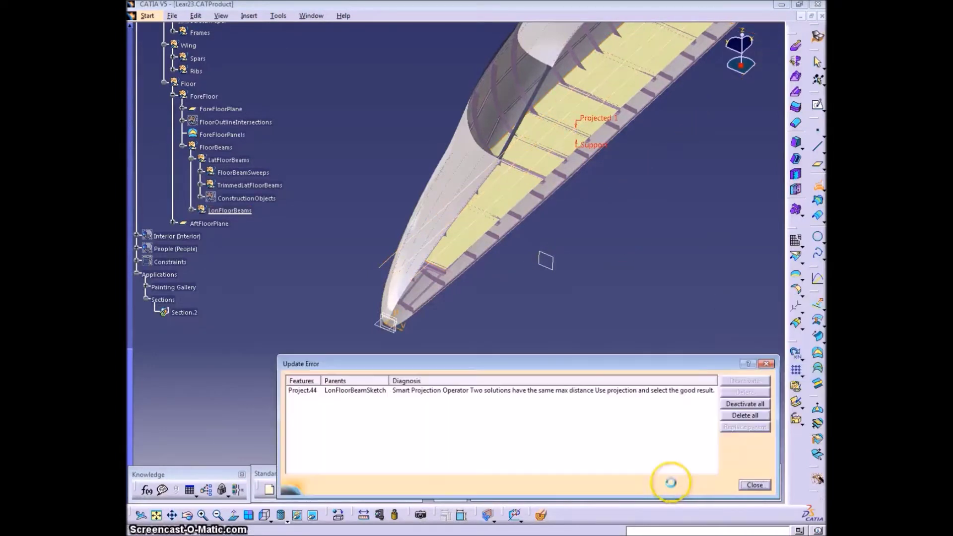
pyautogui.click(752, 485)
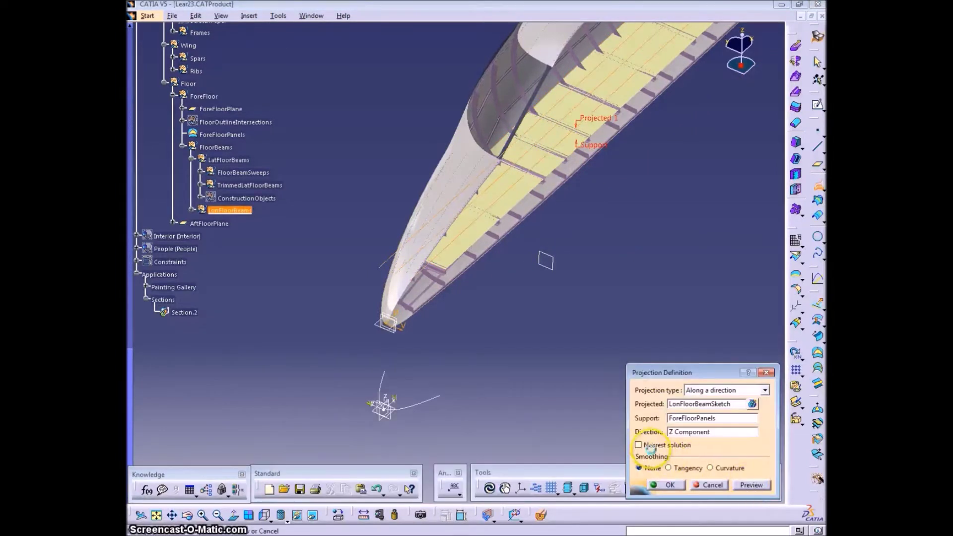
pyautogui.click(758, 485)
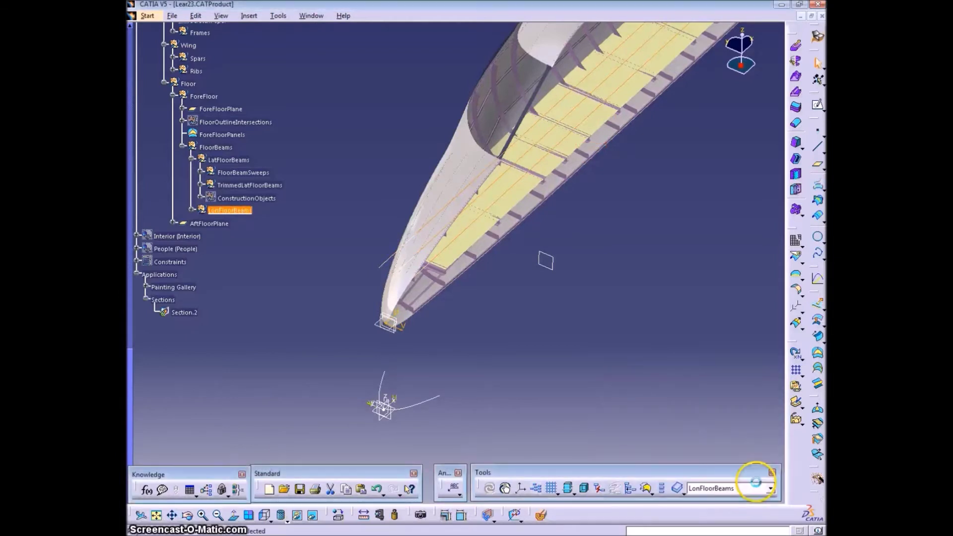
pyautogui.click(640, 318)
# - Hide LonFloorBeamSketch in the LonFloorBeams set
pyautogui.moveTo(676, 253); pyautogui.dragTo(603, 343, button='middle')
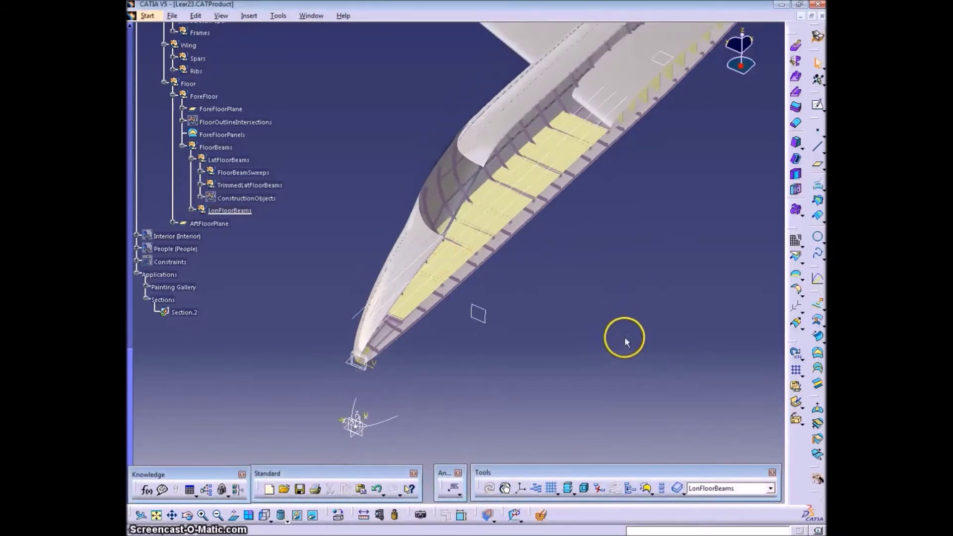
pyautogui.click(193, 211)
pyautogui.rightClick(263, 224)
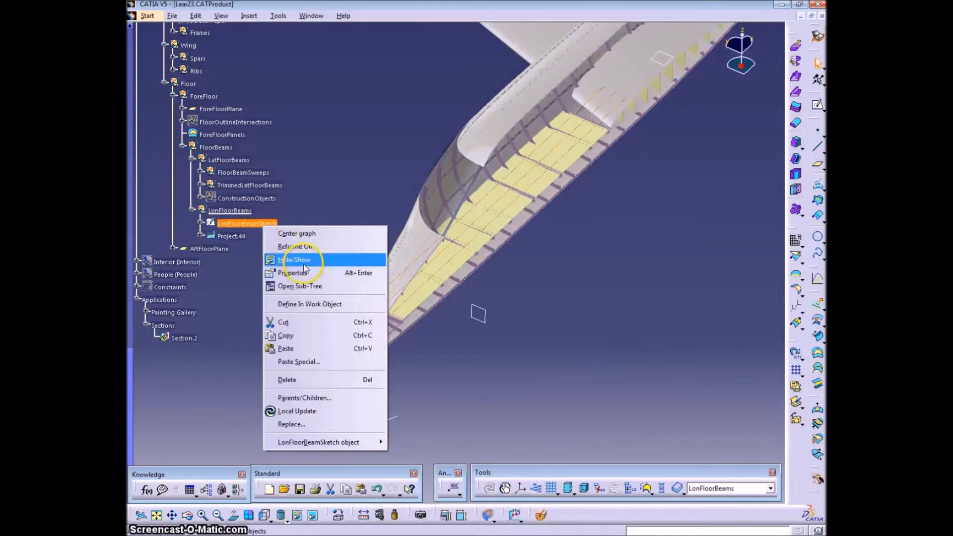
pyautogui.click(306, 261)
pyautogui.moveTo(555, 323); pyautogui.dragTo(371, 334, button='middle')
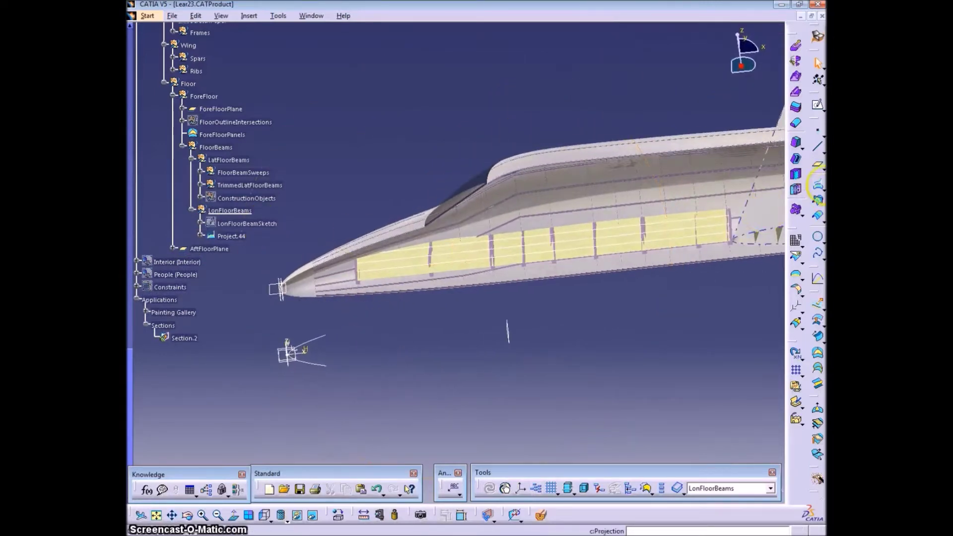
# - Create point-to-point lines joining the fore and aft ends of the outboard and middle projected curves
pyautogui.click(818, 147)
pyautogui.click(385, 253)
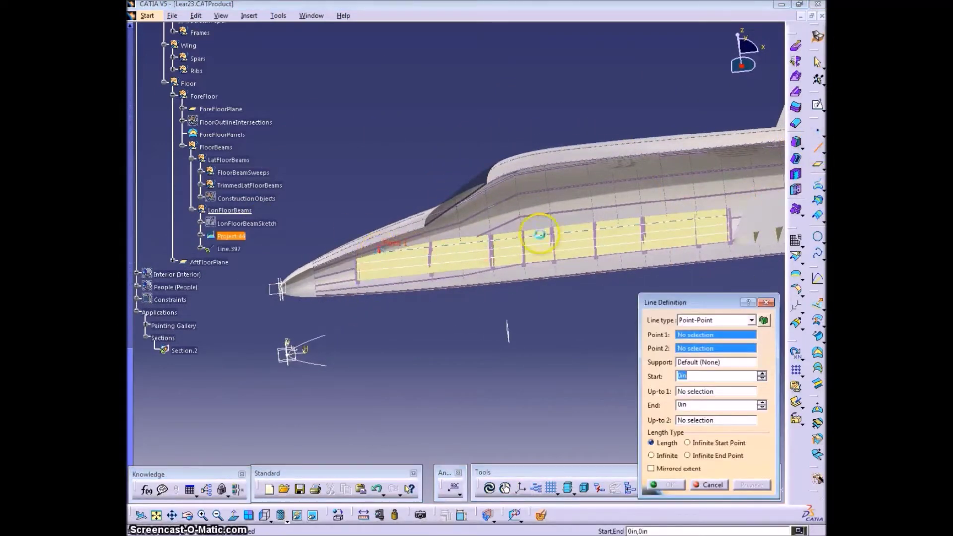
pyautogui.click(722, 215)
pyautogui.click(818, 147)
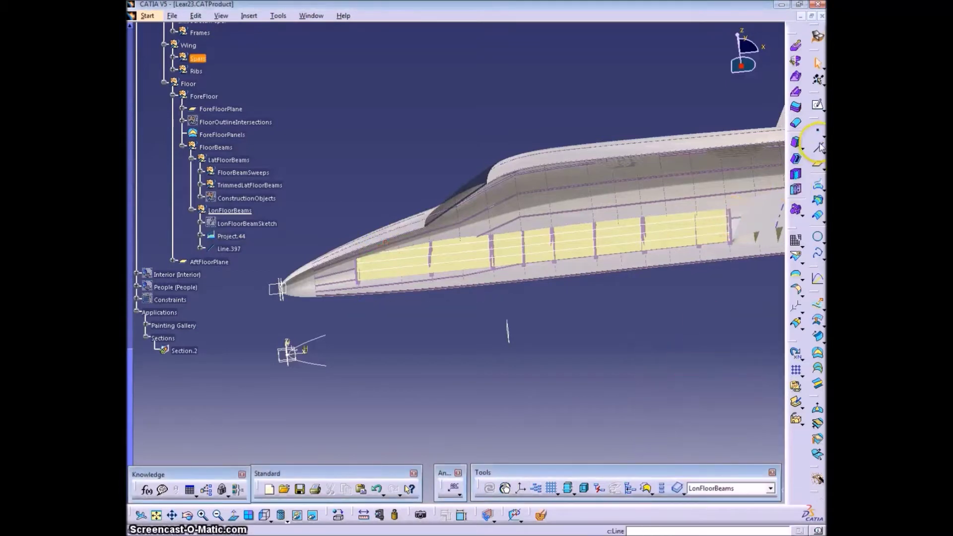
pyautogui.click(356, 263)
pyautogui.press('Return')
# - Create a point-to-point line joining the fore and aft ends of the inboard projected curve, and leave the Line command
pyautogui.click(818, 147)
pyautogui.click(357, 269)
pyautogui.click(729, 230)
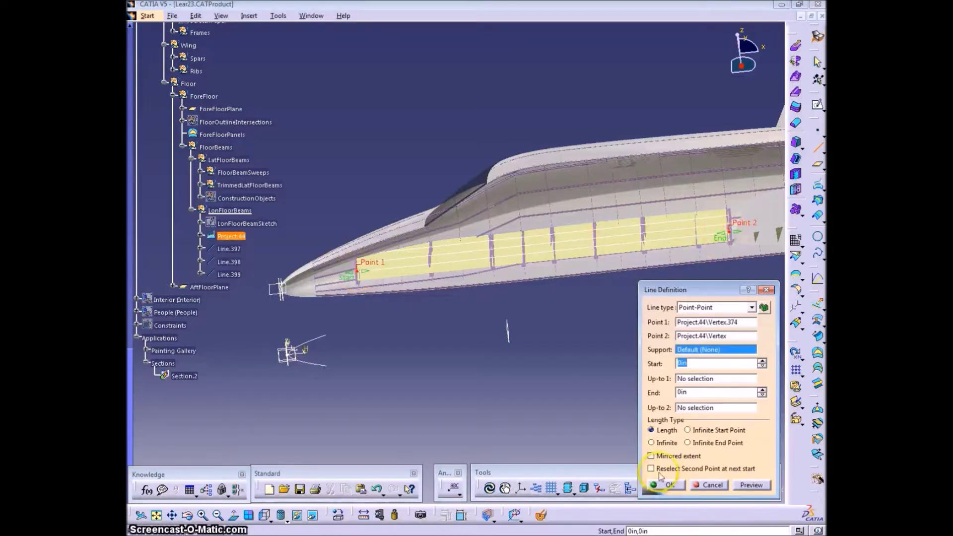
pyautogui.click(663, 483)
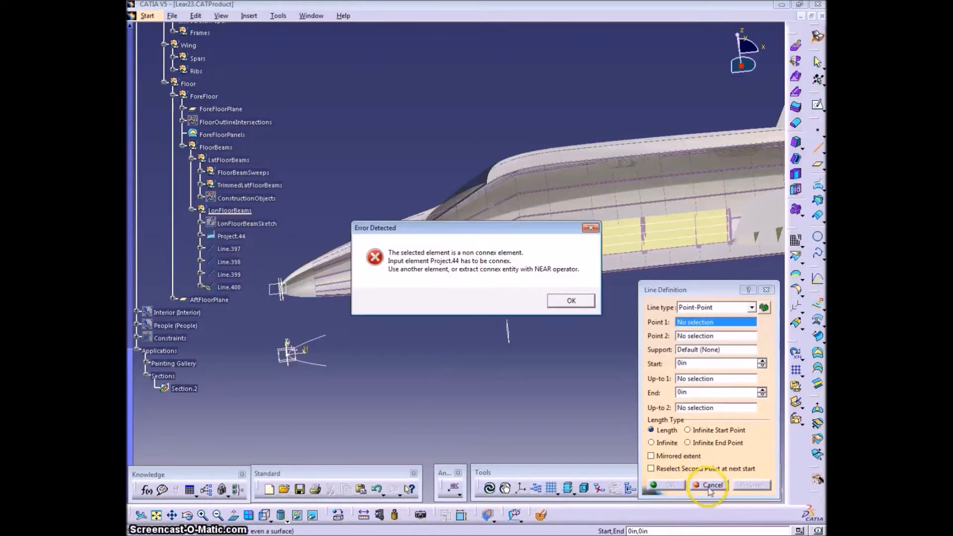
pyautogui.click(571, 301)
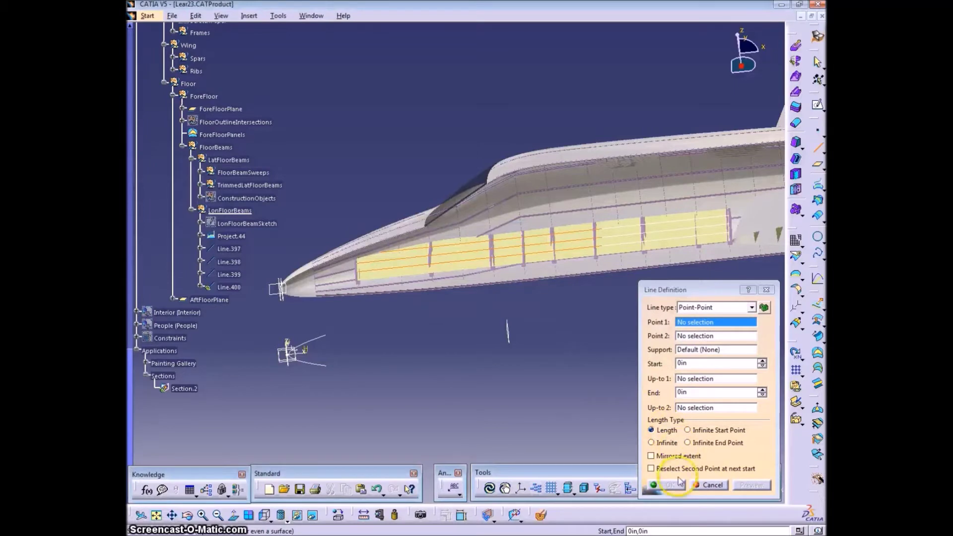
pyautogui.click(710, 485)
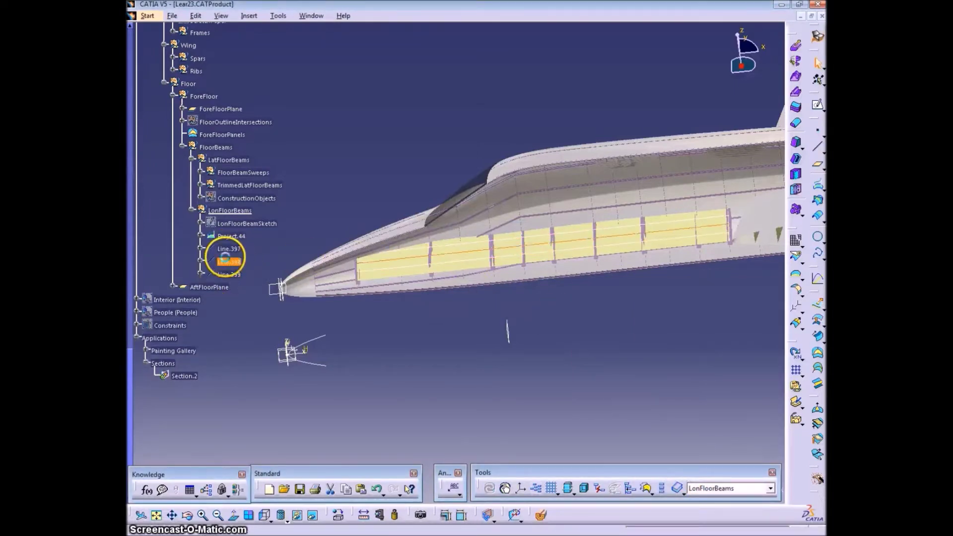
# - Hide the projected curves in the LonFloorBeams set
pyautogui.rightClick(227, 235)
pyautogui.click(264, 271)
pyautogui.moveTo(436, 345); pyautogui.dragTo(586, 343, button='middle')
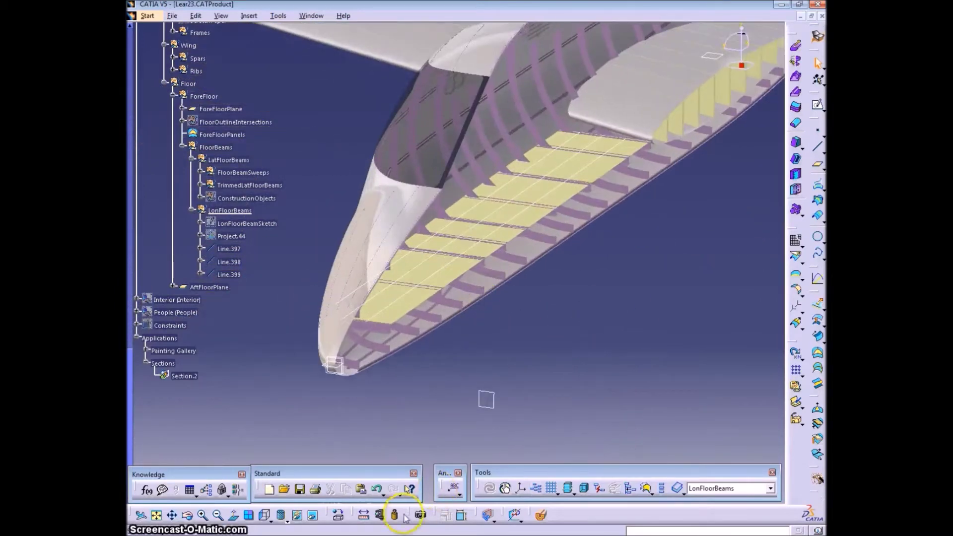
pyautogui.click(521, 489)
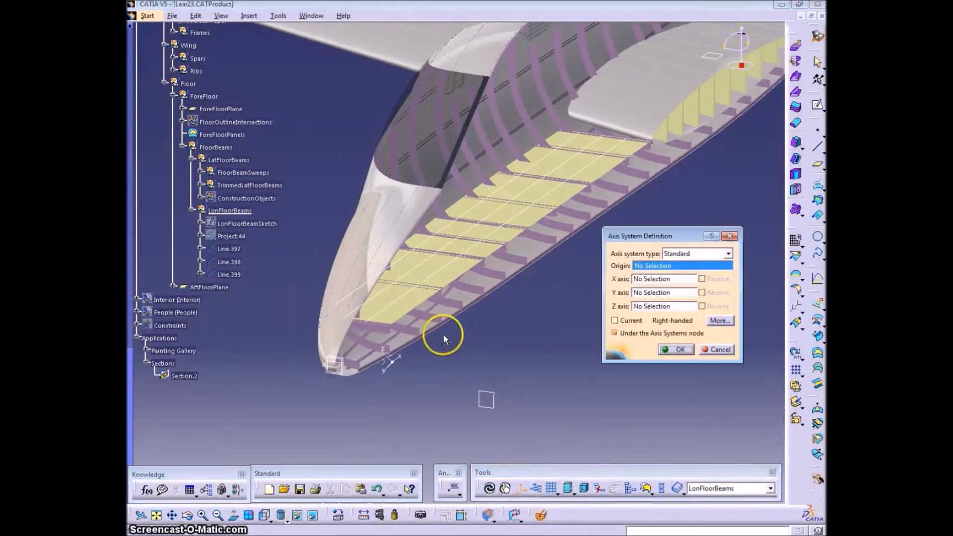
pyautogui.click(372, 326)
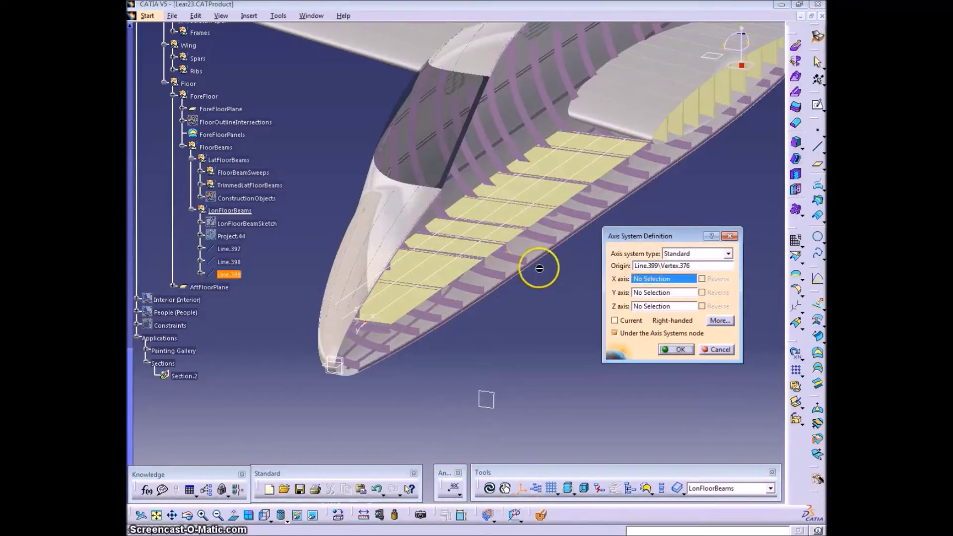
pyautogui.click(446, 263)
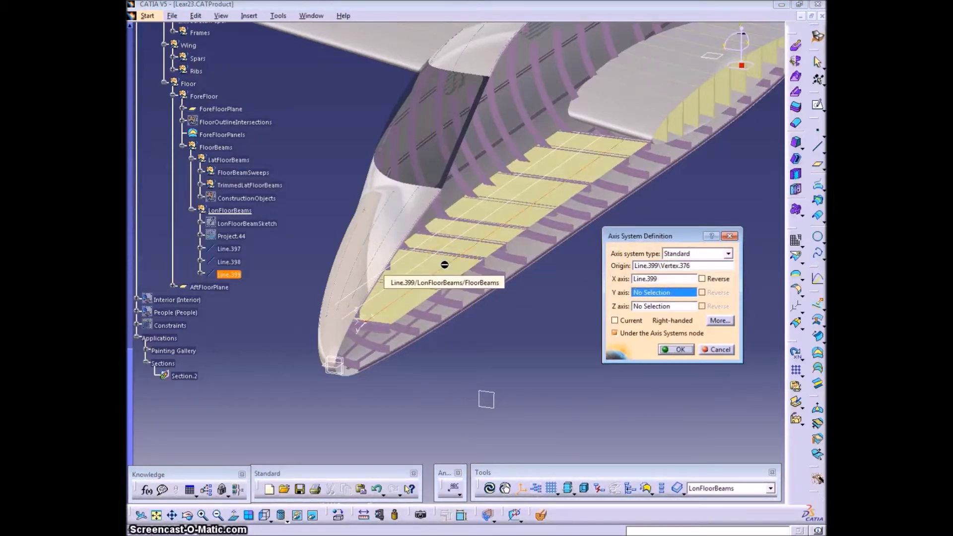
pyautogui.moveTo(428, 320); pyautogui.dragTo(348, 317, button='middle')
pyautogui.rightClick(674, 296)
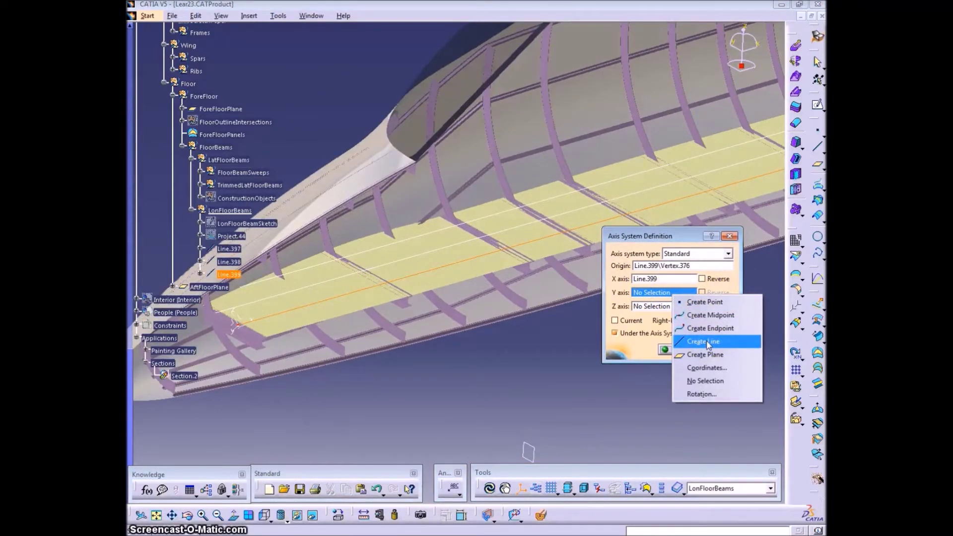
pyautogui.click(709, 343)
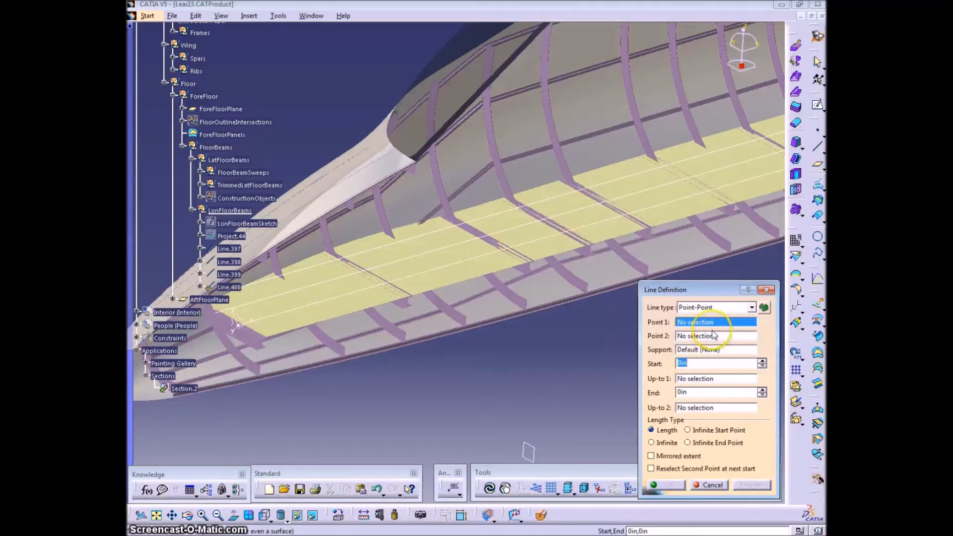
pyautogui.click(711, 484)
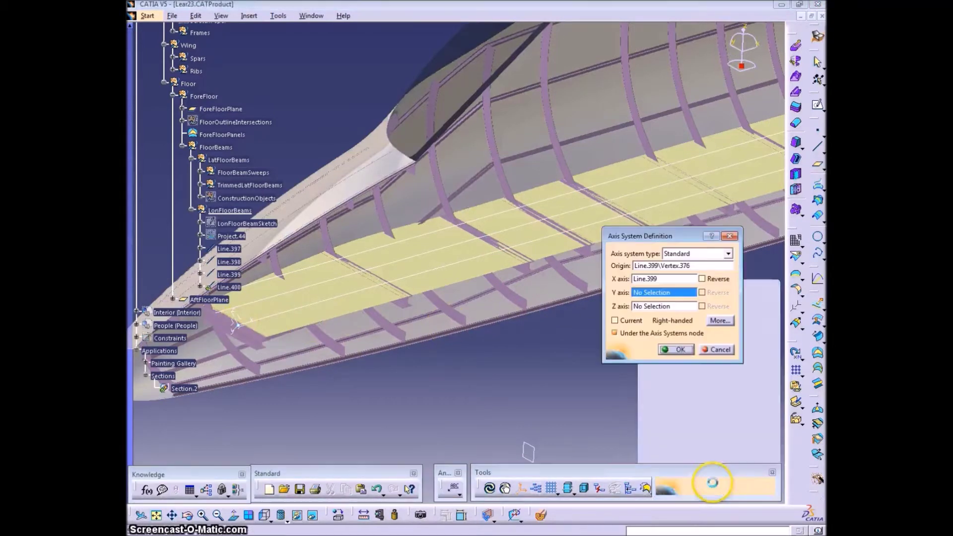
pyautogui.click(717, 350)
# - Create an axis system at the inboard guide line's fore end, with X along the line and Y along the main axis system's Y axis
pyautogui.moveTo(519, 373); pyautogui.dragTo(512, 300, button='middle')
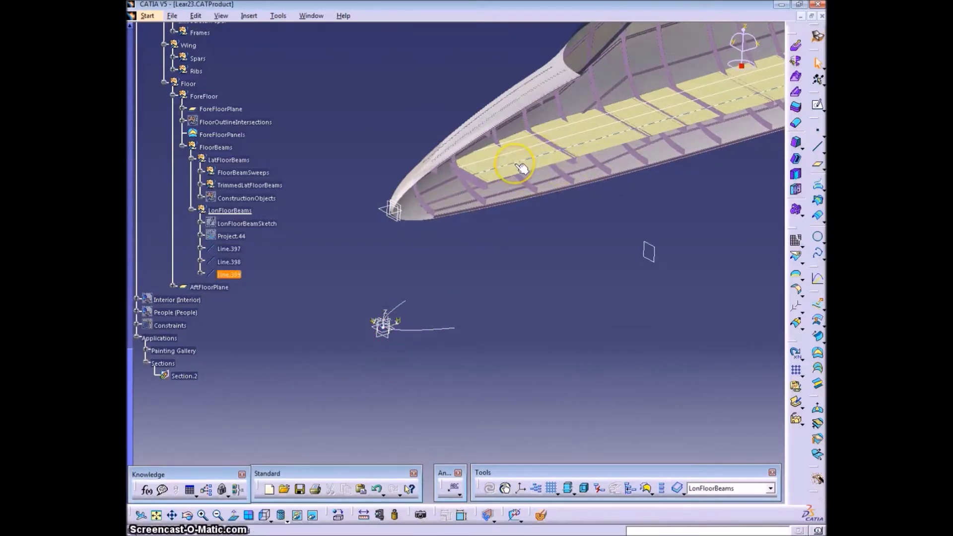
pyautogui.click(521, 489)
pyautogui.click(471, 175)
pyautogui.click(497, 170)
pyautogui.click(378, 323)
pyautogui.click(679, 349)
# - Create an axis system at the middle guide line's fore end, with X along that line and Y along the main Y axis
pyautogui.click(459, 168)
pyautogui.click(397, 314)
pyautogui.moveTo(397, 314); pyautogui.dragTo(387, 361, button='middle')
pyautogui.click(358, 353)
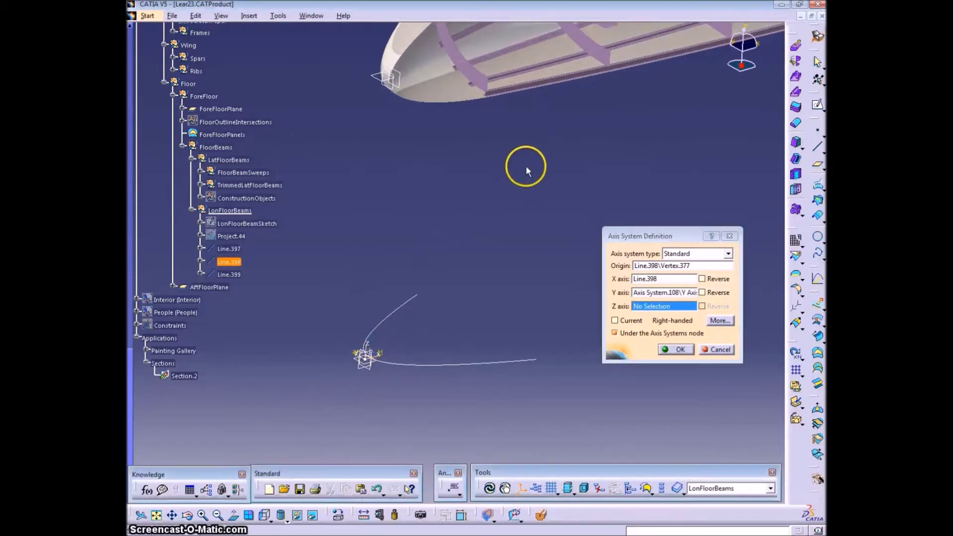
pyautogui.click(676, 350)
# - Create an axis system at the outboard guide line's fore end with X along the line and the main Y axis, and leave the command
pyautogui.click(491, 119)
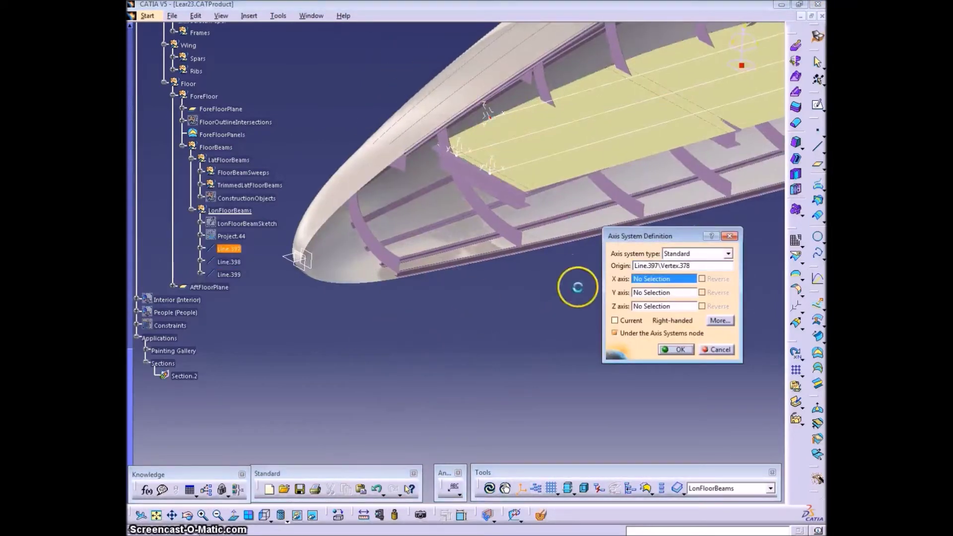
pyautogui.click(547, 115)
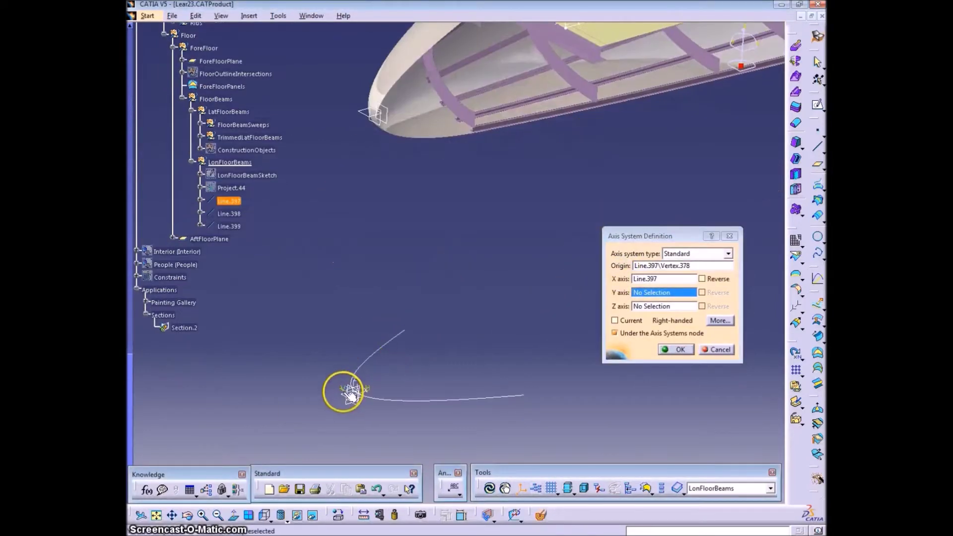
pyautogui.click(351, 396)
pyautogui.click(682, 353)
pyautogui.moveTo(628, 157); pyautogui.dragTo(566, 303, button='middle')
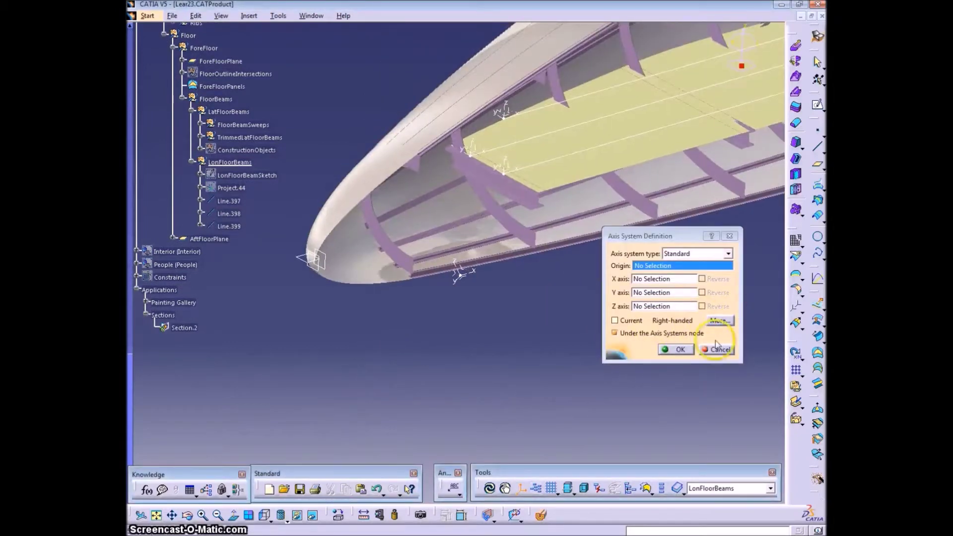
pyautogui.click(718, 349)
# - Sketch an open half I-beam profile below the inboard axis system, on that system's YZ plane
pyautogui.click(815, 153)
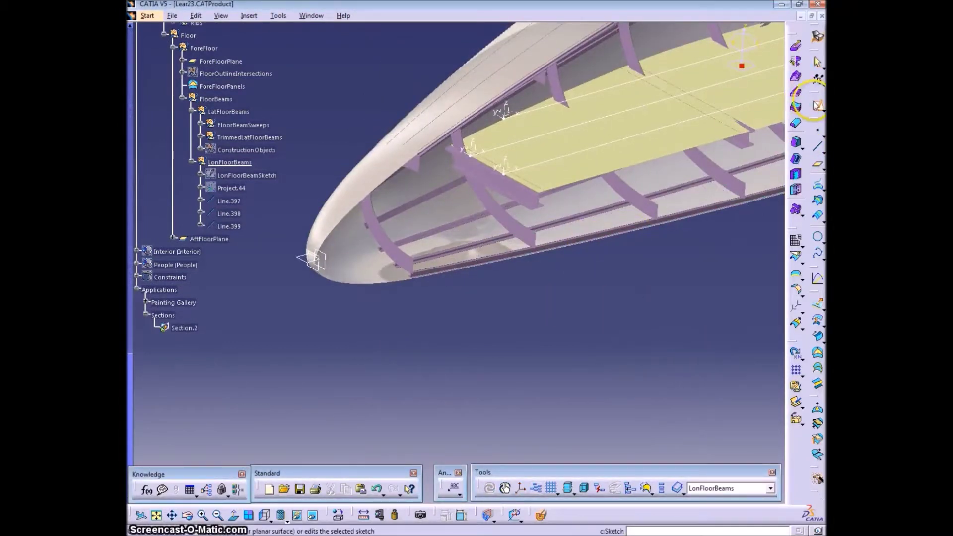
pyautogui.click(496, 170)
pyautogui.moveTo(476, 156)
pyautogui.mouseDown(button='middle')
pyautogui.moveTo(559, 294)
pyautogui.moveTo(543, 320)
pyautogui.moveTo(537, 293)
pyautogui.mouseUp(button='middle')
pyautogui.middleClick(450, 214)
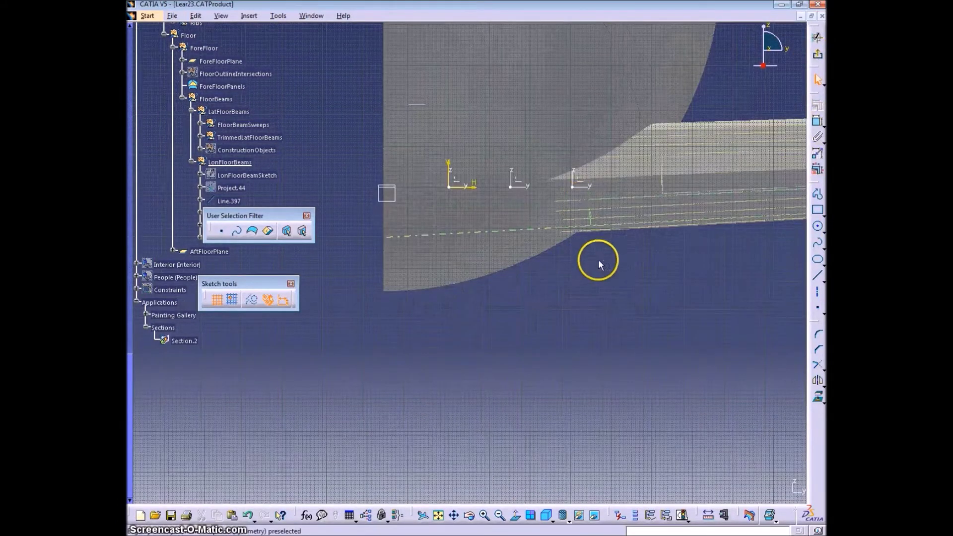
pyautogui.moveTo(571, 270); pyautogui.dragTo(570, 296, button='middle')
pyautogui.click(817, 198)
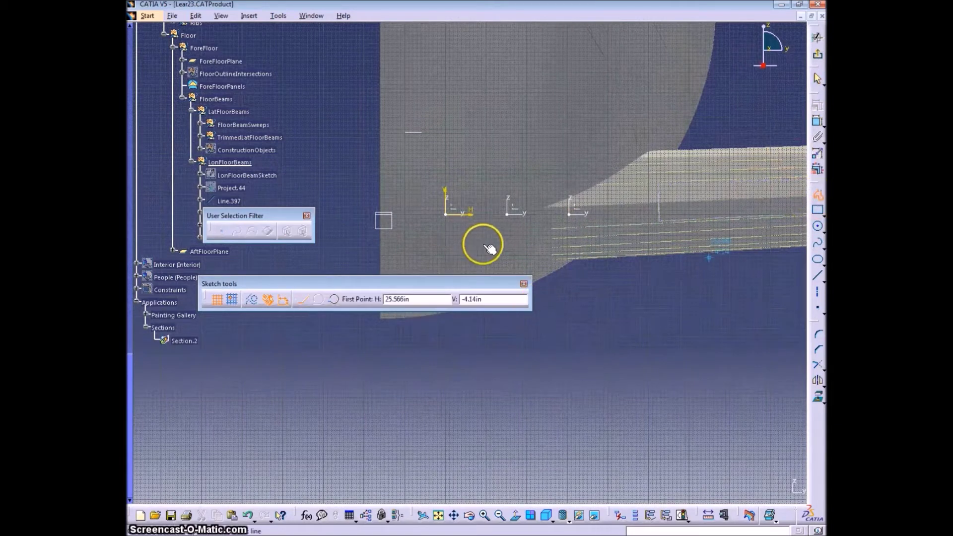
pyautogui.click(514, 446)
pyautogui.doubleClick(457, 456)
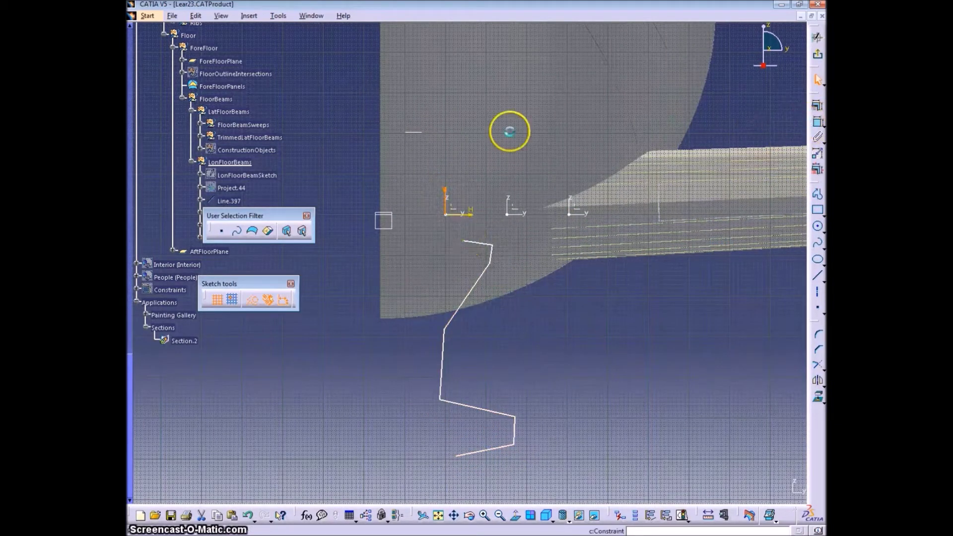
# - Mirror the half I-beam profile about the vertical sketch axis
pyautogui.moveTo(559, 392)
pyautogui.mouseDown(button='middle')
pyautogui.moveTo(562, 402)
pyautogui.moveTo(532, 240)
pyautogui.moveTo(463, 281)
pyautogui.mouseUp(button='middle')
pyautogui.moveTo(527, 270)
pyautogui.mouseDown(button='middle')
pyautogui.moveTo(476, 281)
pyautogui.moveTo(462, 270)
pyautogui.moveTo(520, 417)
pyautogui.mouseUp(button='middle')
pyautogui.moveTo(520, 417); pyautogui.dragTo(549, 460)
pyautogui.click(816, 381)
pyautogui.click(448, 193)
pyautogui.moveTo(638, 362); pyautogui.dragTo(642, 234, button='middle')
# - Adjust the mirrored profile's upper corner and constrain the lower flange's inner endpoint coincident with the vertical sketch axis
pyautogui.moveTo(515, 193); pyautogui.dragTo(540, 185)
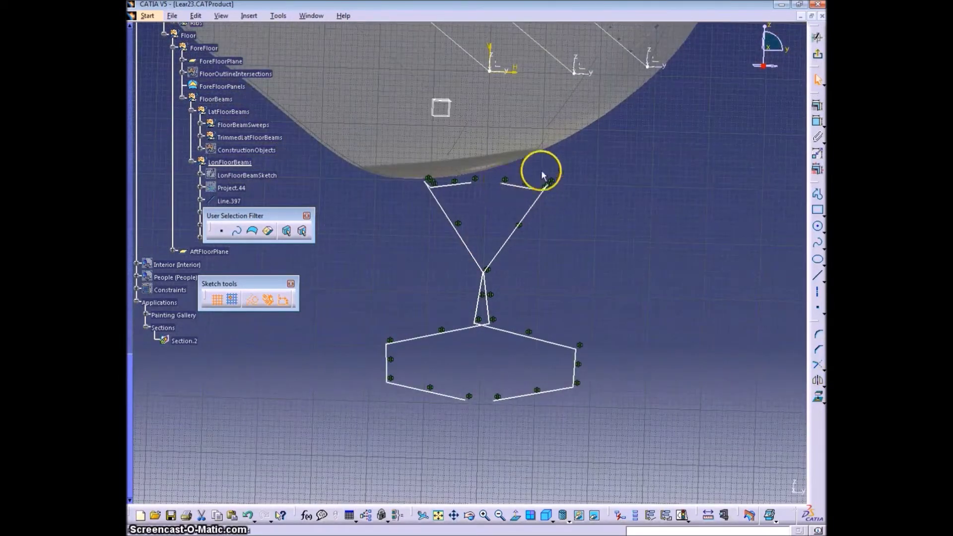
pyautogui.click(734, 210)
pyautogui.moveTo(490, 398); pyautogui.dragTo(512, 405)
pyautogui.keyDown('ctrl'); pyautogui.click(490, 43); pyautogui.keyUp('ctrl')
pyautogui.click(817, 121)
pyautogui.rightClick(609, 209)
pyautogui.click(626, 257)
# - Pull the crossed web corners apart and constrain the profile's top edge coincident with the horizontal sketch axis
pyautogui.moveTo(510, 254); pyautogui.dragTo(400, 248)
pyautogui.moveTo(447, 328); pyautogui.dragTo(556, 302)
pyautogui.click(519, 392)
pyautogui.click(506, 185)
pyautogui.keyDown('ctrl'); pyautogui.click(516, 71); pyautogui.keyUp('ctrl')
pyautogui.click(817, 120)
pyautogui.rightClick(717, 167)
pyautogui.click(739, 211)
# - Dimension the overall height between the profile's top and bottom edges, and spread the web and lower flange corners apart
pyautogui.click(543, 321)
pyautogui.rightClick(696, 200)
pyautogui.click(703, 243)
pyautogui.click(685, 243)
pyautogui.moveTo(614, 322); pyautogui.dragTo(517, 313)
pyautogui.moveTo(652, 403); pyautogui.dragTo(559, 402)
pyautogui.moveTo(574, 353); pyautogui.dragTo(406, 346)
pyautogui.moveTo(560, 401); pyautogui.dragTo(406, 399)
# - Dimension the bottom flange's width between its two side edges and set it to 1 in
pyautogui.click(629, 361)
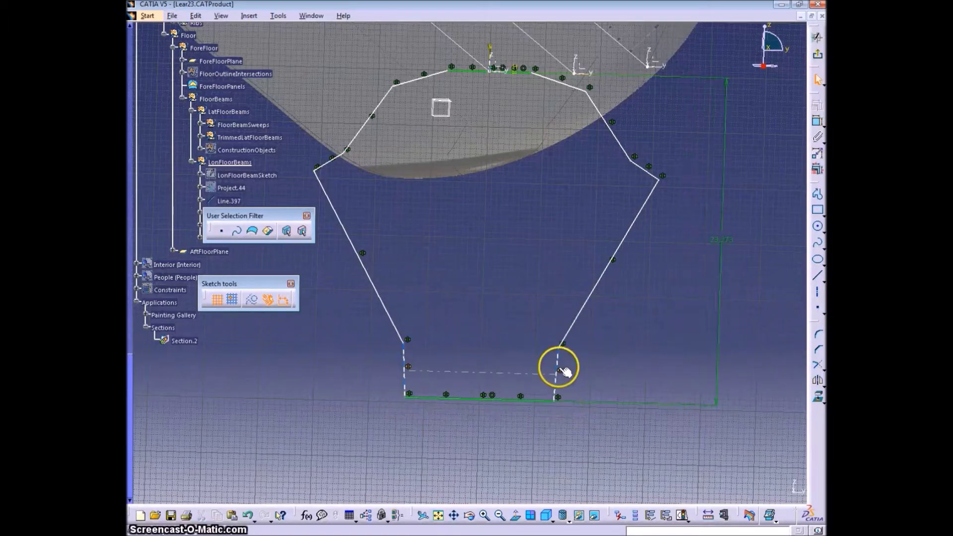
pyautogui.rightClick(524, 226)
pyautogui.click(558, 254)
pyautogui.click(514, 250)
pyautogui.doubleClick(514, 250)
pyautogui.write('1')
pyautogui.press('Return')
# - Pull the web corners inward to form the I shape and dimension the bottom flange's thickness
pyautogui.moveTo(621, 218)
pyautogui.mouseDown()
pyautogui.moveTo(549, 240)
pyautogui.moveTo(610, 199)
pyautogui.moveTo(483, 370)
pyautogui.moveTo(481, 359)
pyautogui.mouseUp()
pyautogui.moveTo(631, 159)
pyautogui.mouseDown()
pyautogui.moveTo(527, 107)
pyautogui.moveTo(511, 109)
pyautogui.mouseUp()
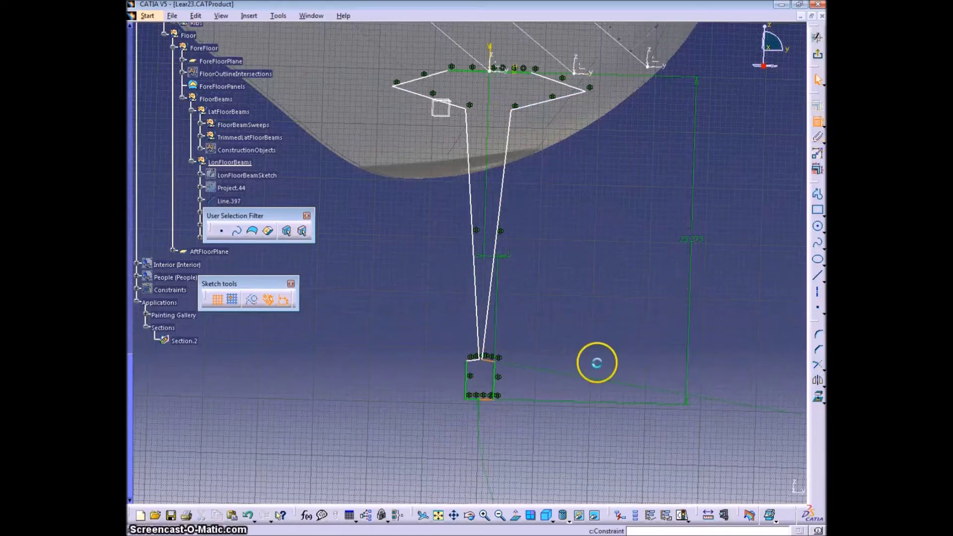
pyautogui.doubleClick(569, 385)
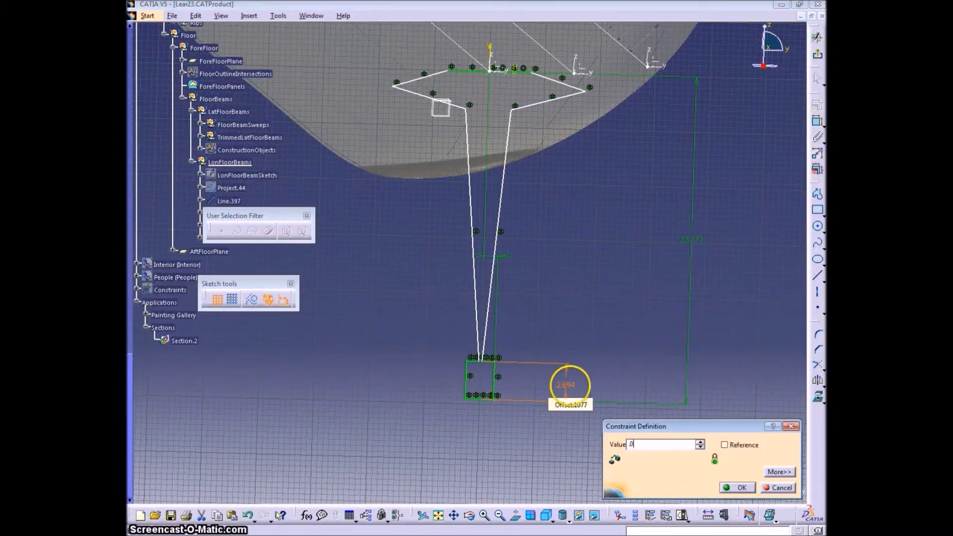
pyautogui.press('Return')
# - Dimension the top flange's thickness between its upper and lower edges and set it to .125 in
pyautogui.rightClick(576, 148)
pyautogui.click(602, 180)
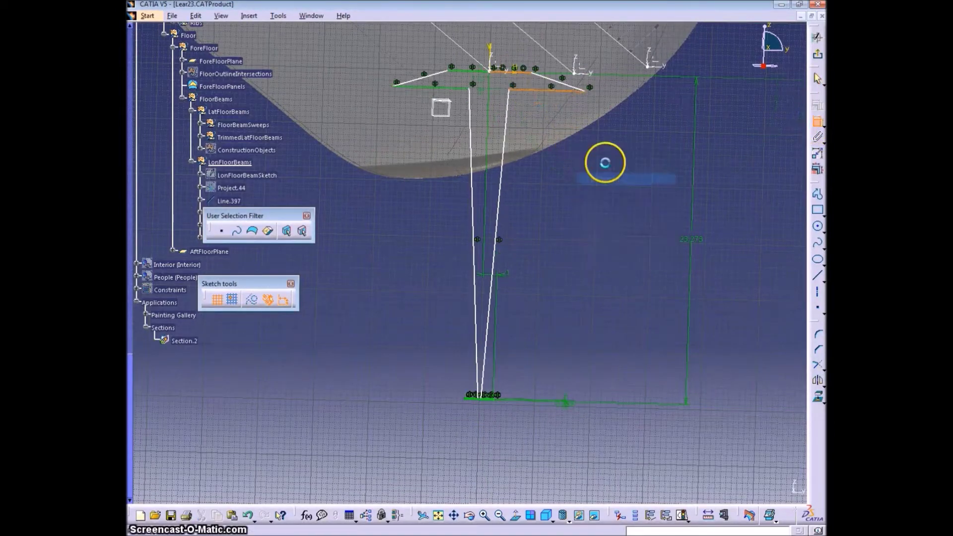
pyautogui.doubleClick(614, 111)
pyautogui.write('.125')
pyautogui.press('Return')
# - Dimension the distance between the two web lines and set the web thickness to .25 in
pyautogui.click(498, 213)
pyautogui.keyDown('ctrl'); pyautogui.click(474, 205); pyautogui.keyUp('ctrl')
pyautogui.click(817, 121)
pyautogui.rightClick(586, 175)
pyautogui.click(599, 205)
pyautogui.doubleClick(574, 203)
pyautogui.write('.25')
pyautogui.press('Return')
# - Set the I-beam profile's overall height to 2 in
pyautogui.moveTo(571, 293)
pyautogui.keyDown('ctrl'); pyautogui.mouseDown(button='middle')
pyautogui.moveTo(568, 268)
pyautogui.moveTo(579, 308)
pyautogui.mouseUp(button='middle'); pyautogui.keyUp('ctrl')
pyautogui.doubleClick(674, 242)
pyautogui.write('2')
pyautogui.press('Return')
pyautogui.keyDown('ctrl'); pyautogui.moveTo(673, 242); pyautogui.dragTo(596, 233, button='middle'); pyautogui.keyUp('ctrl')
# - Dimension the top flange's width between its two outer edges and set it to 1 in
pyautogui.rightClick(557, 178)
pyautogui.click(586, 260)
pyautogui.click(569, 166)
pyautogui.doubleClick(566, 163)
pyautogui.write('1')
pyautogui.press('Return')
# - Set the I-beam profile's remaining small dimensions to .25 in and .125 in, and exit the sketch
pyautogui.keyDown('ctrl'); pyautogui.moveTo(518, 264); pyautogui.dragTo(784, 222, button='middle'); pyautogui.keyUp('ctrl')
pyautogui.moveTo(565, 168); pyautogui.dragTo(505, 178)
pyautogui.doubleClick(505, 179)
pyautogui.write('.25')
pyautogui.press('Return')
pyautogui.doubleClick(682, 237)
pyautogui.write('.125')
pyautogui.press('Return')
pyautogui.click(724, 398)
pyautogui.keyDown('ctrl'); pyautogui.moveTo(551, 337); pyautogui.dragTo(514, 422, button='middle'); pyautogui.keyUp('ctrl')
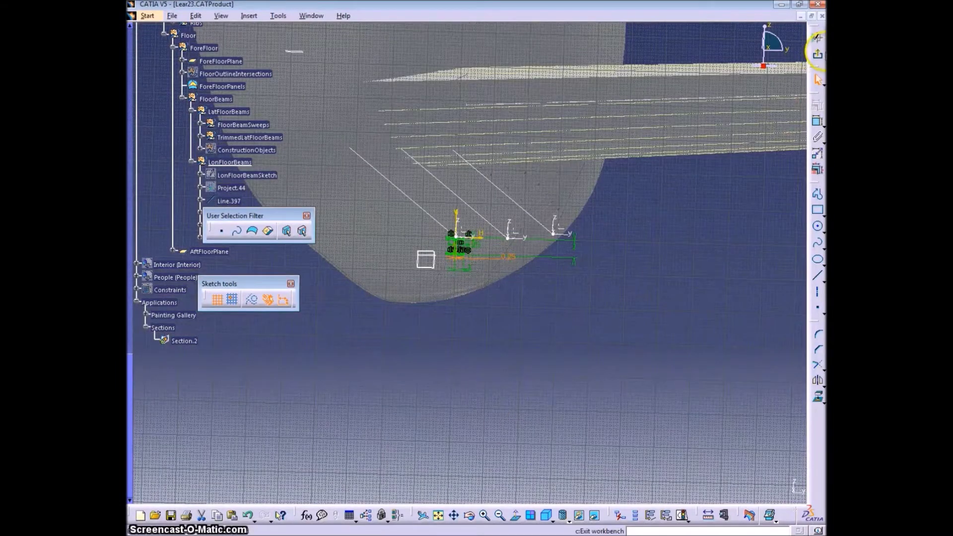
pyautogui.click(818, 54)
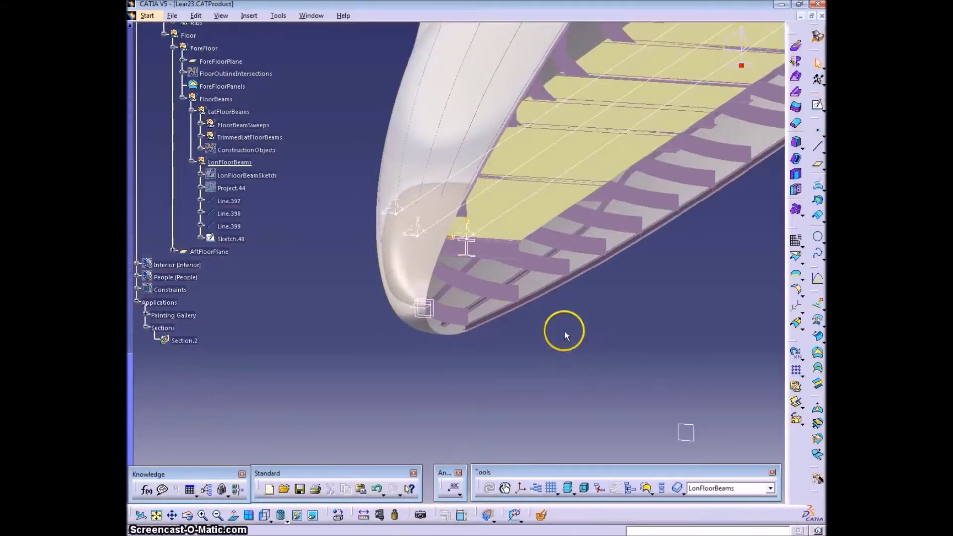
# - Copy the I-beam sketch from the inboard axis system to the middle one with an axis-to-axis transformation
pyautogui.moveTo(582, 338); pyautogui.dragTo(625, 322, button='middle')
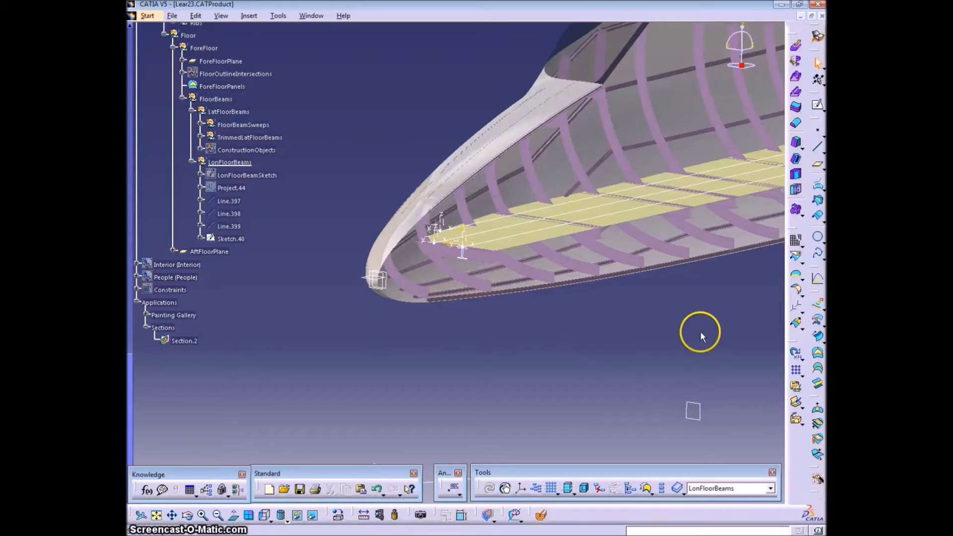
pyautogui.click(797, 304)
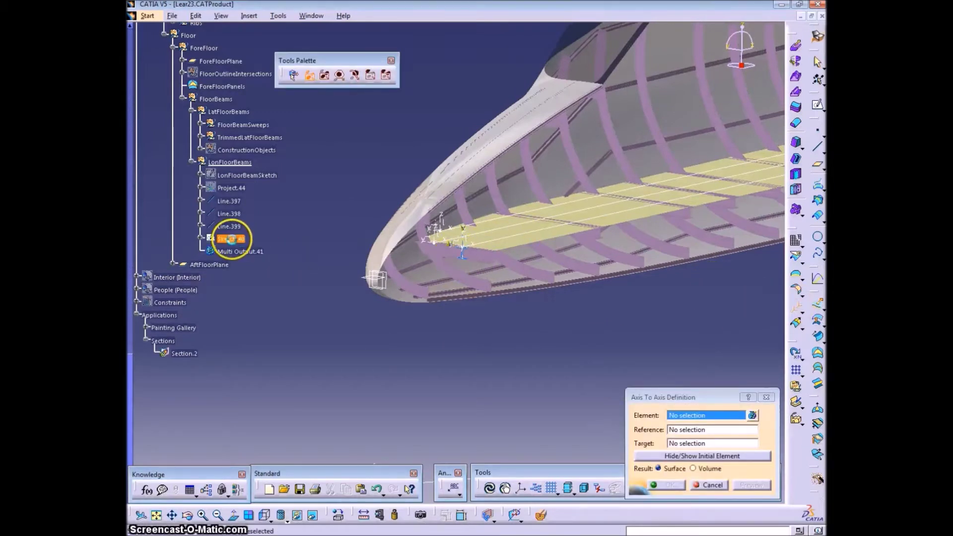
pyautogui.click(457, 247)
pyautogui.click(433, 239)
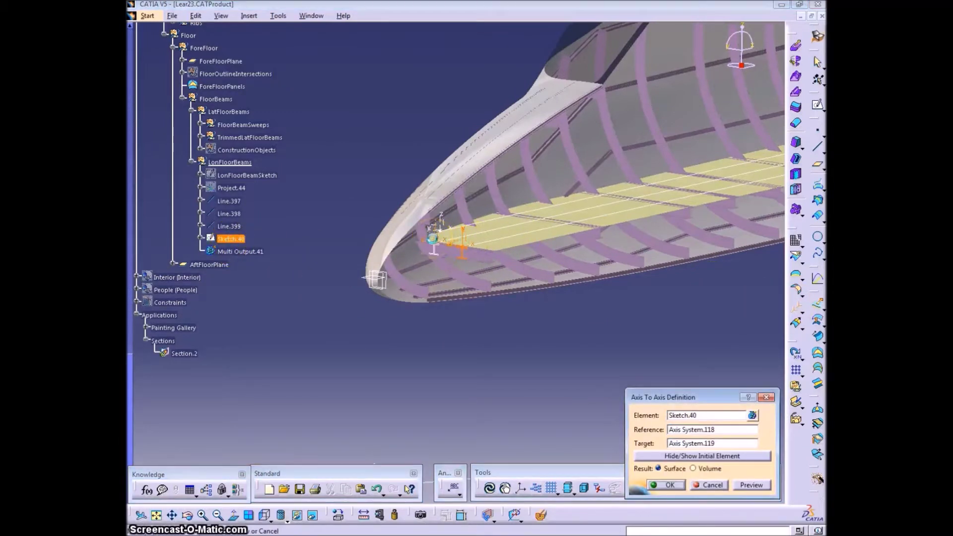
pyautogui.press('Return')
# - Copy the I-beam sketch from the inboard axis system to the outboard one with Axis To Axis, and leave the command
pyautogui.click(238, 240)
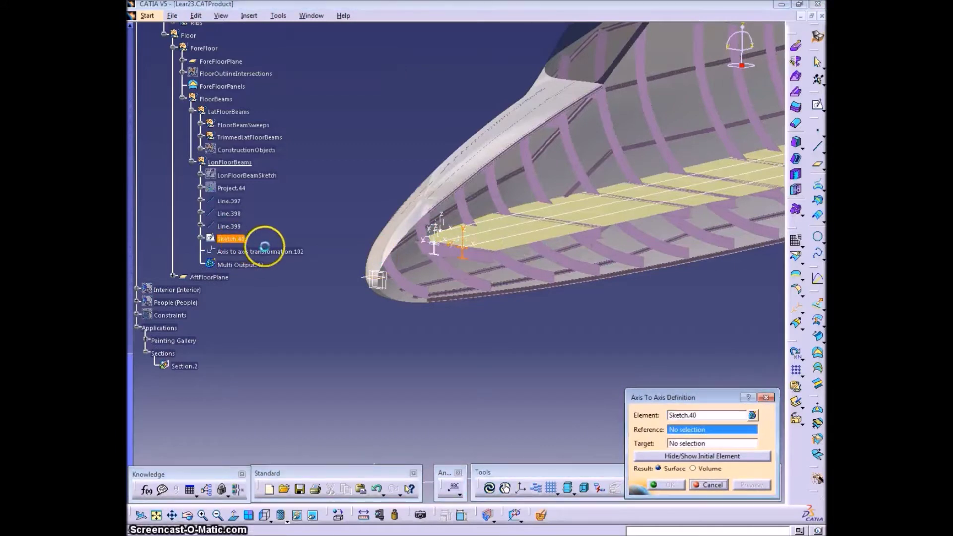
pyautogui.click(469, 239)
pyautogui.click(442, 222)
pyautogui.click(670, 486)
pyautogui.click(709, 485)
# - Group the two axis-to-axis transformations in a new geometrical set named CrossSectionTranslations under LonFloorBeams
pyautogui.click(251, 252)
pyautogui.keyDown('ctrl'); pyautogui.click(251, 265); pyautogui.keyUp('ctrl')
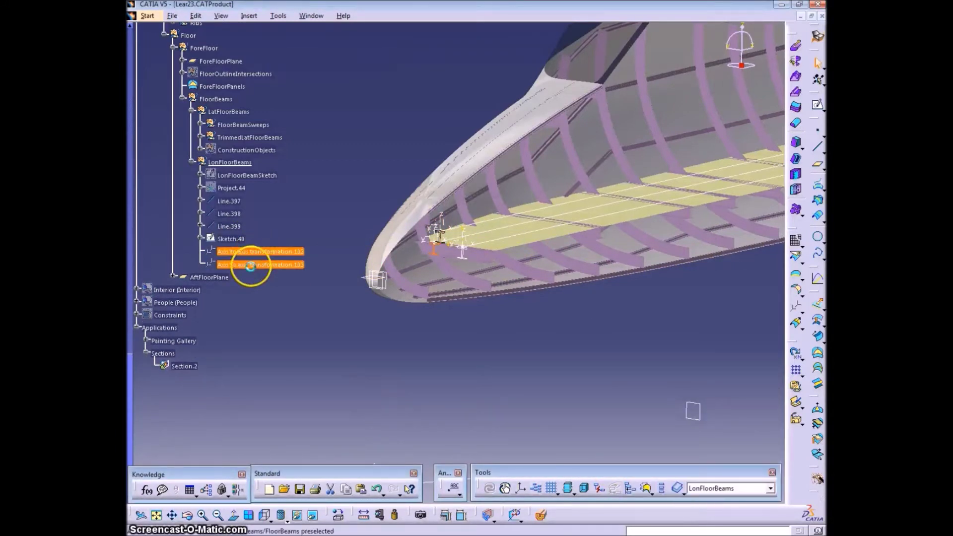
pyautogui.hotkey('alt', 'Return')
pyautogui.press('Escape')
pyautogui.click(249, 15)
pyautogui.click(268, 54)
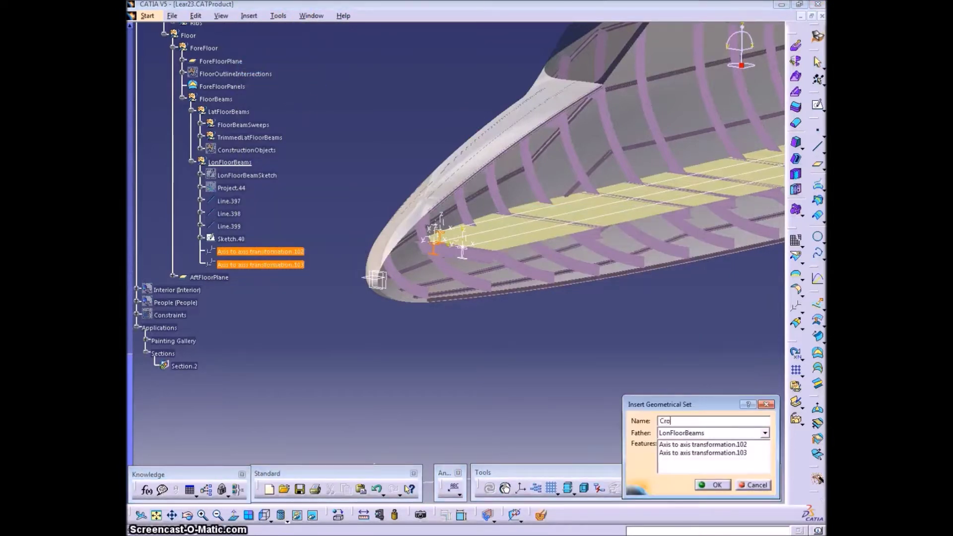
pyautogui.write('CrossSectionTranslations')
pyautogui.press('Return')
# - Rename the I-beam profile sketch as LonBeamCrossSection
pyautogui.hotkey('alt', 'Return')
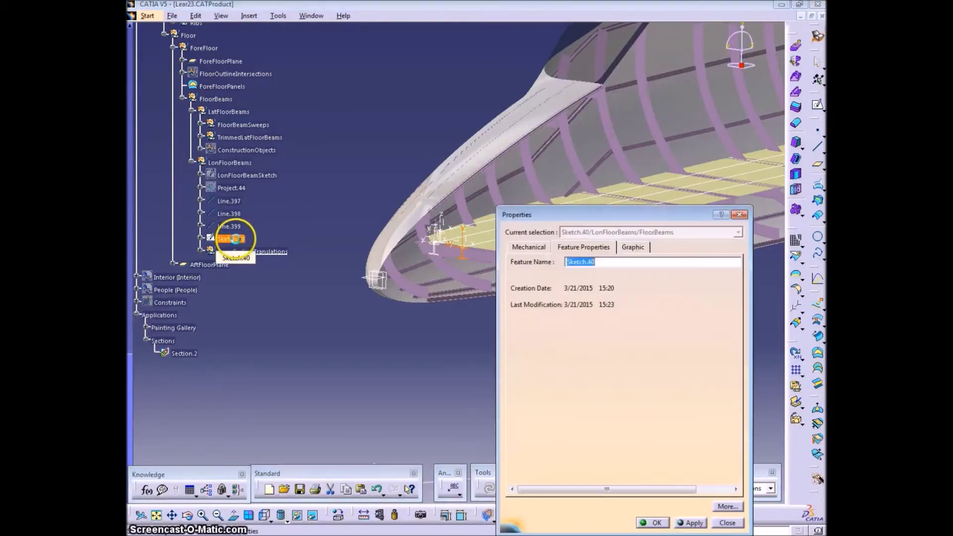
pyautogui.write('LonBeamCrossSecti')
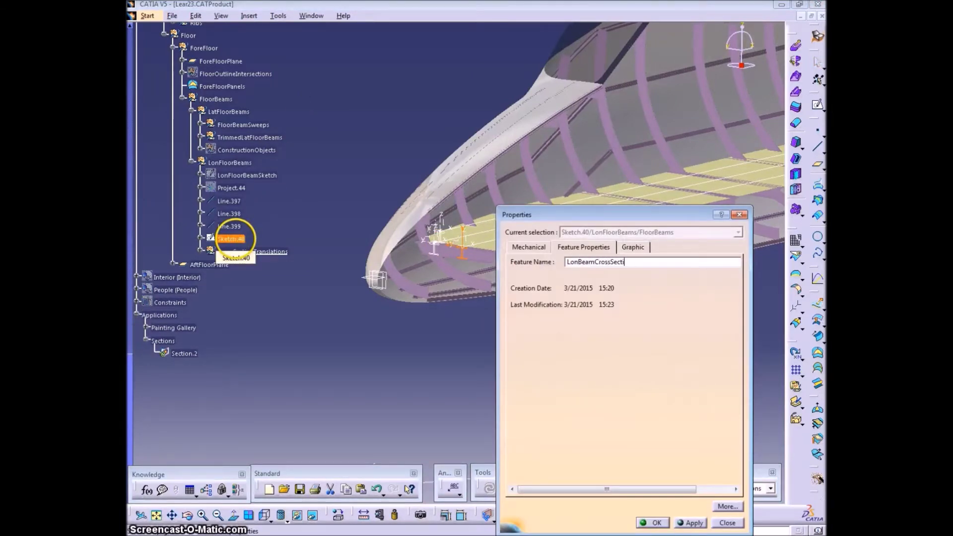
pyautogui.write('on')
pyautogui.press('Return')
# - Group the three point-to-point guide lines in a new geometrical set named LonBeamGuides under LonFloorBeams
pyautogui.keyDown('shift'); pyautogui.click(230, 227); pyautogui.keyUp('shift')
pyautogui.click(248, 15)
pyautogui.click(283, 67)
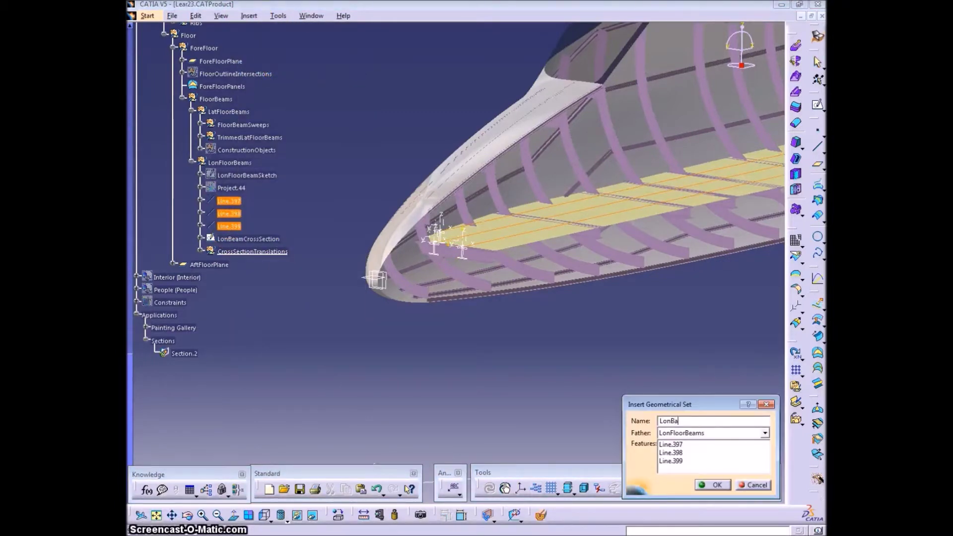
pyautogui.write('LonBeamGuides')
pyautogui.press('Return')
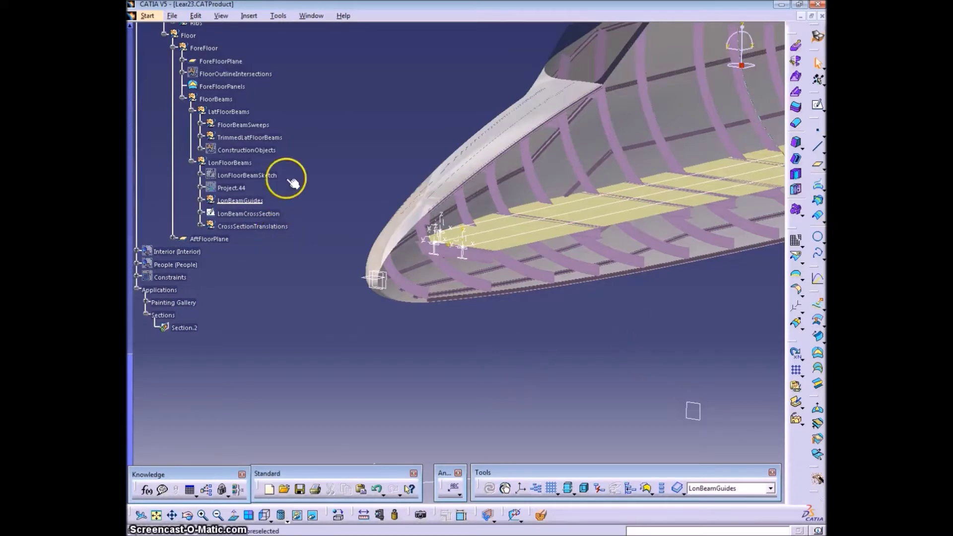
# - Make LonFloorBeams the current work object and create a swept volume of LonBeamCrossSection along the inboard guide line
pyautogui.rightClick(229, 162)
pyautogui.click(258, 238)
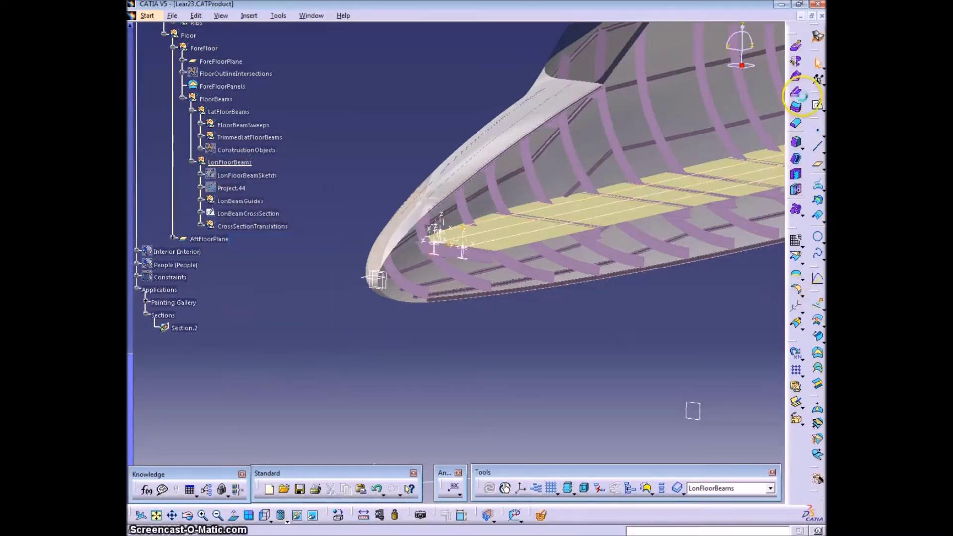
pyautogui.click(796, 93)
pyautogui.click(462, 255)
pyautogui.click(455, 249)
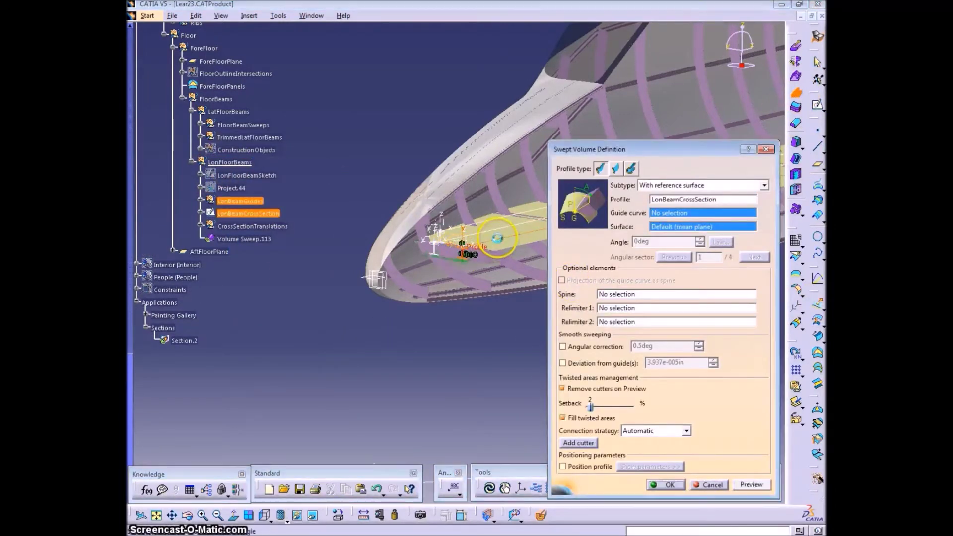
pyautogui.click(666, 485)
# - Rename the inboard swept volume as LonFloorBeamSweeps
pyautogui.click(227, 239)
pyautogui.hotkey('alt', 'Return')
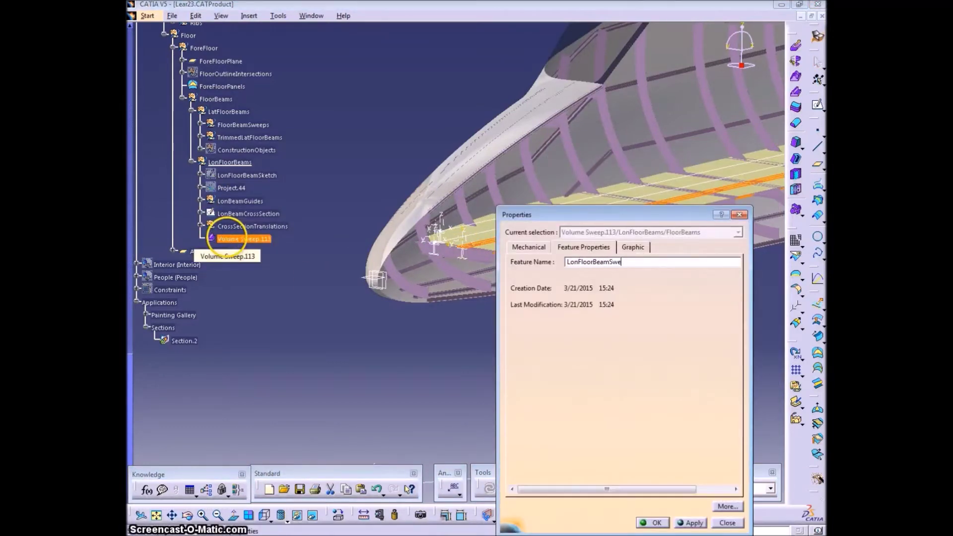
pyautogui.press('Return')
# - Create a swept volume of the middle copied I-beam cross section along the middle guide line
pyautogui.moveTo(485, 345); pyautogui.dragTo(434, 257, button='middle')
pyautogui.click(434, 257)
pyautogui.click(816, 107)
pyautogui.click(796, 94)
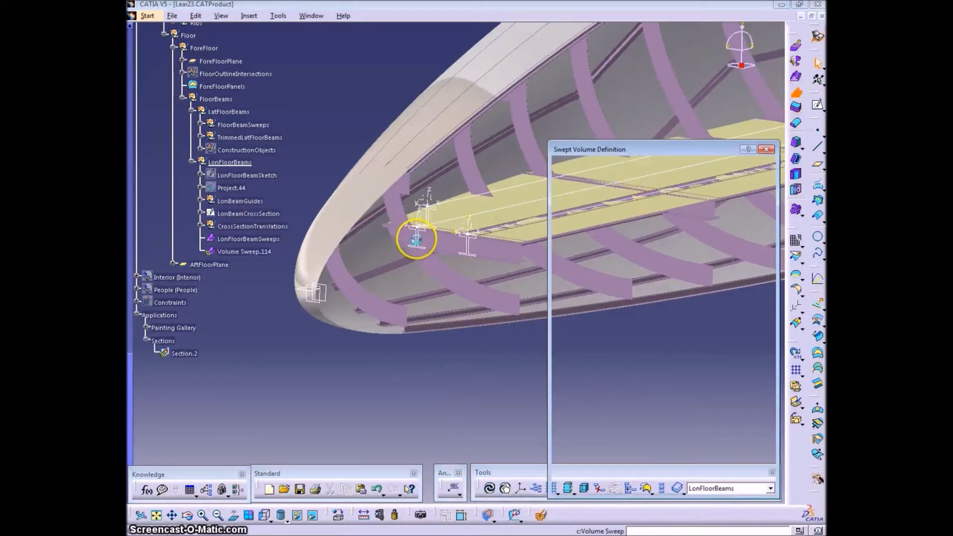
pyautogui.click(416, 233)
pyautogui.click(666, 485)
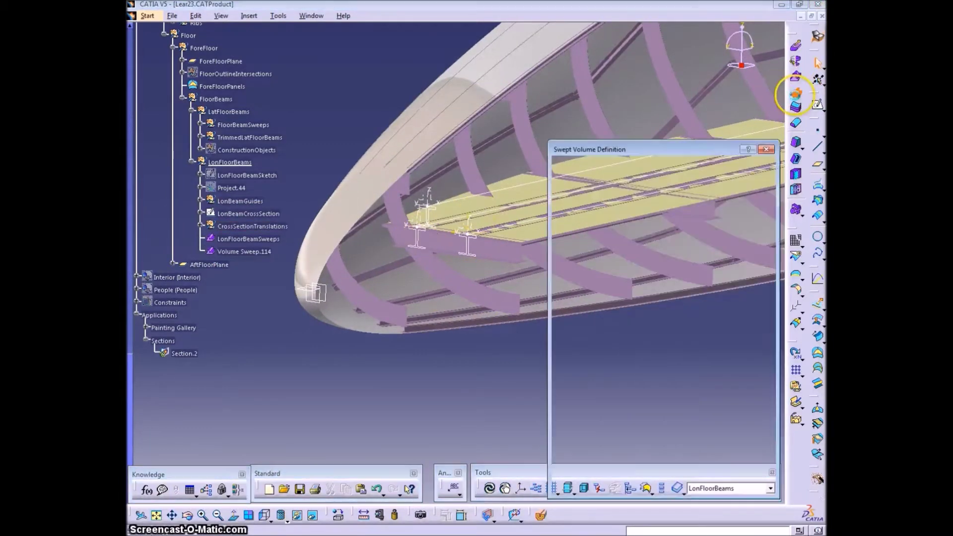
# - Create a swept volume of the outboard copied cross section, Axis to axis transformation.103, along the outboard guide Line.397
pyautogui.click(794, 94)
pyautogui.click(426, 206)
pyautogui.click(517, 184)
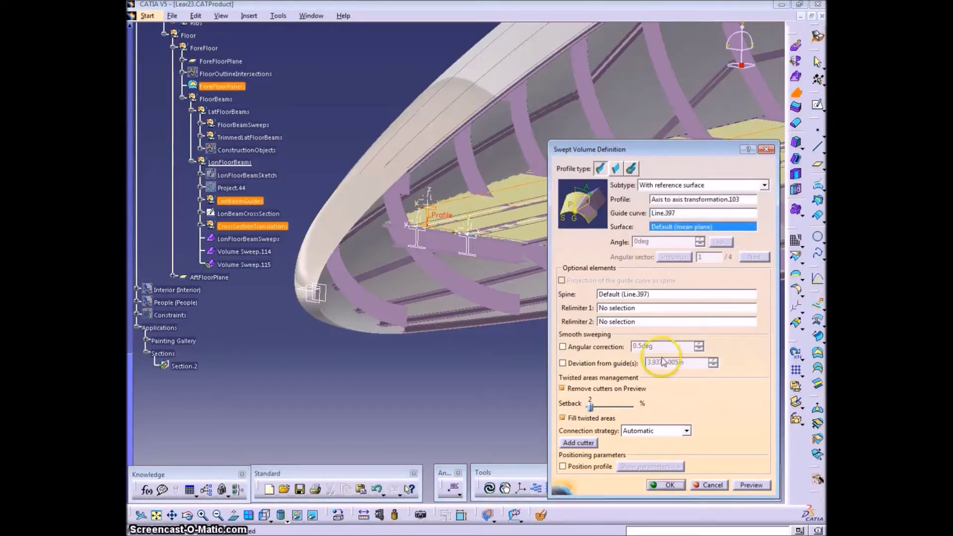
pyautogui.click(667, 485)
# - Hide the LonBeamCrossSection sketch and the CrossSectionTranslations set
pyautogui.moveTo(517, 314); pyautogui.dragTo(527, 314, button='middle')
pyautogui.click(253, 227)
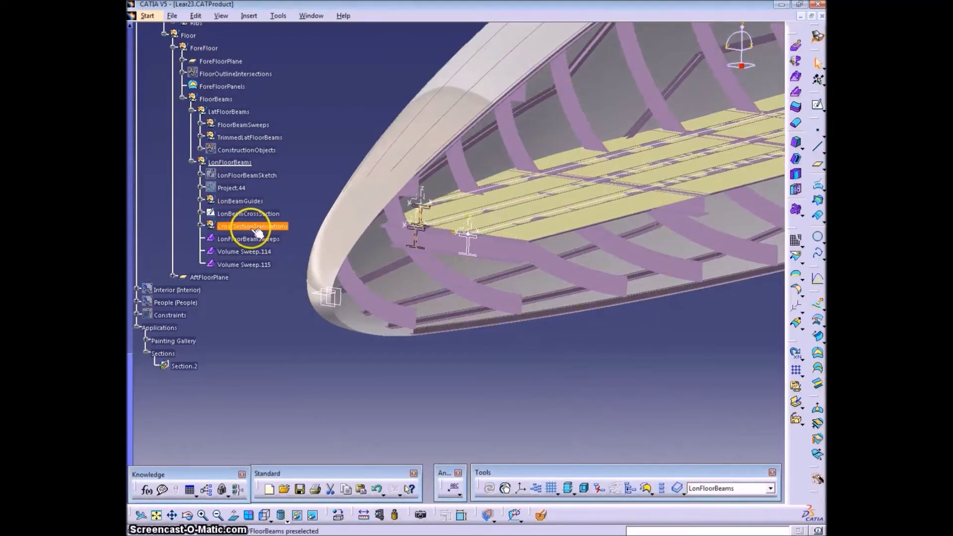
pyautogui.rightClick(249, 214)
pyautogui.click(291, 254)
pyautogui.rightClick(234, 226)
pyautogui.click(271, 260)
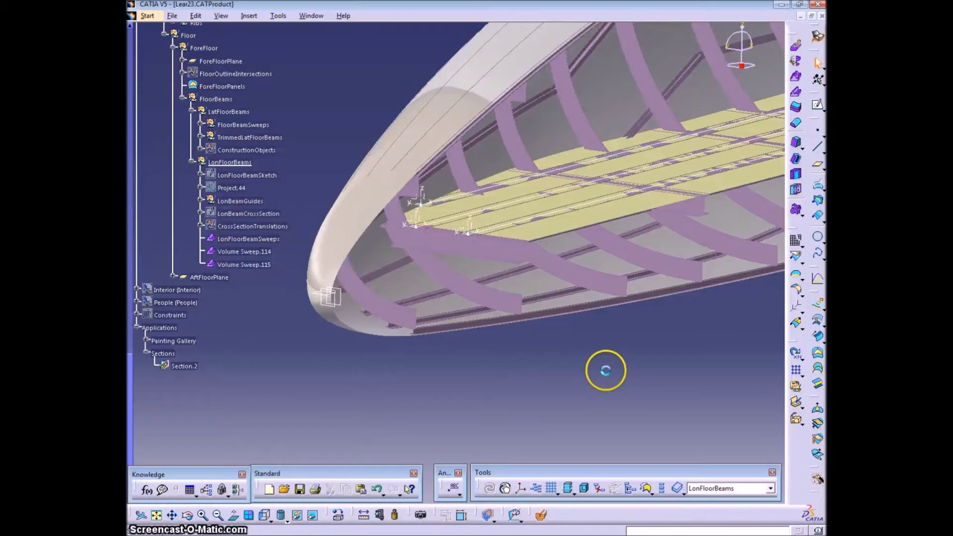
# - Group Axis System.118, 119 and 120 in a new geometrical set named LonFloorBeamAxes and move it under LonFloorBeams
pyautogui.rightClick(412, 194)
pyautogui.click(446, 198)
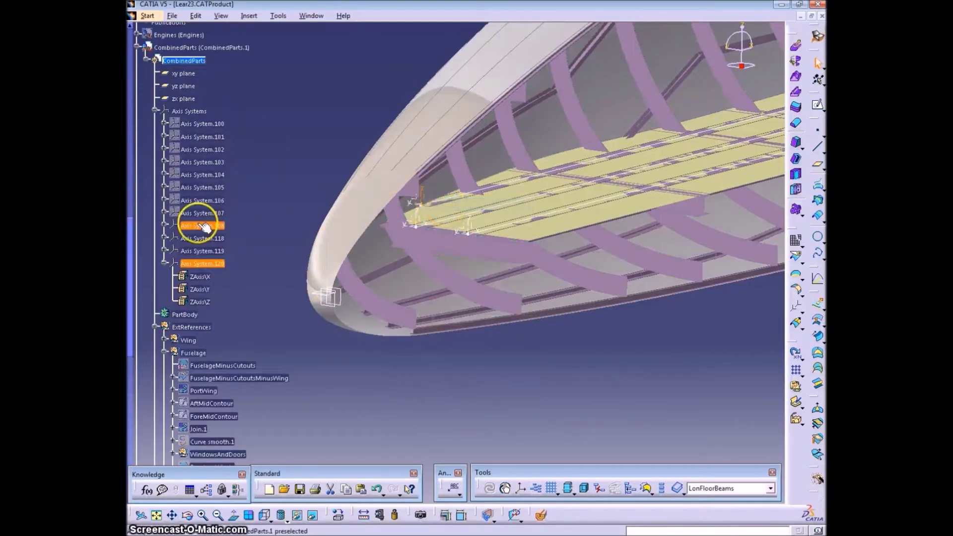
pyautogui.click(249, 15)
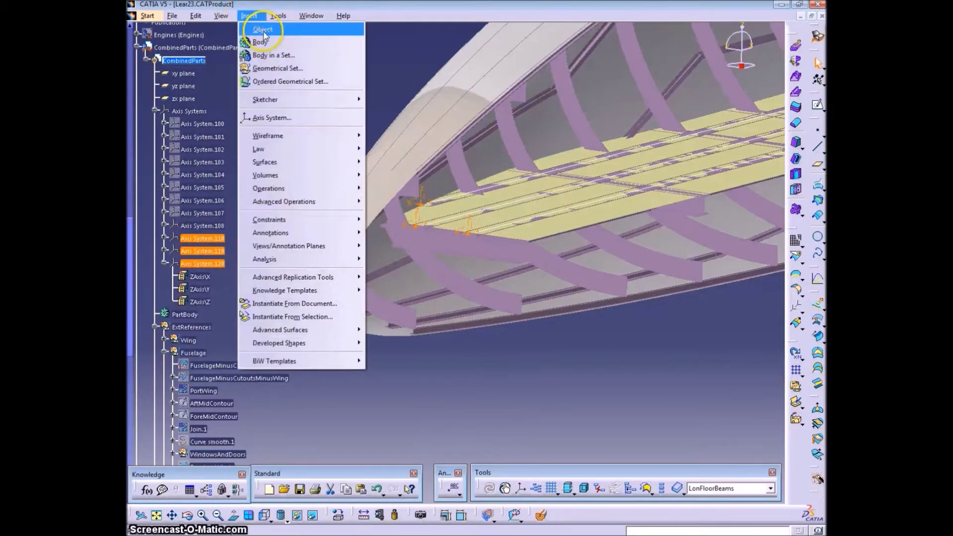
pyautogui.click(276, 70)
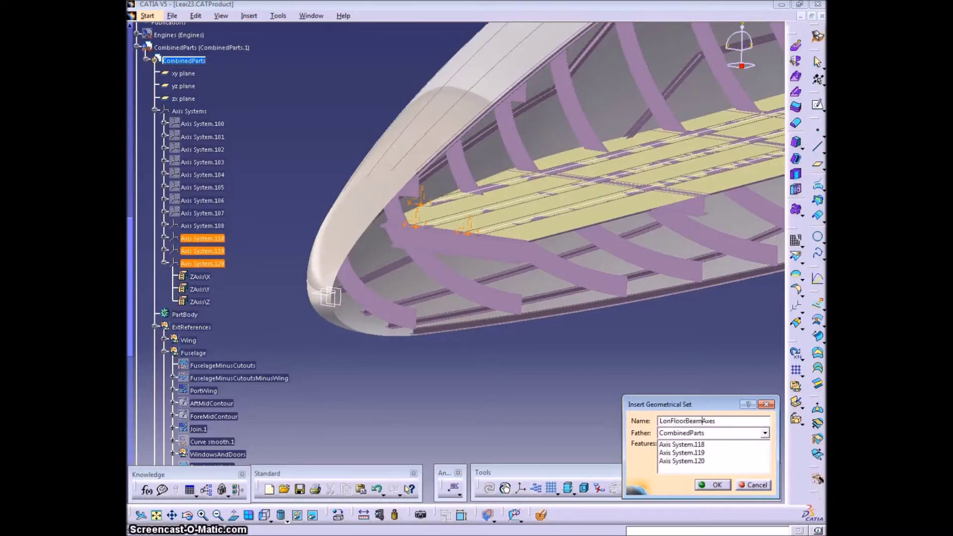
pyautogui.press('Return')
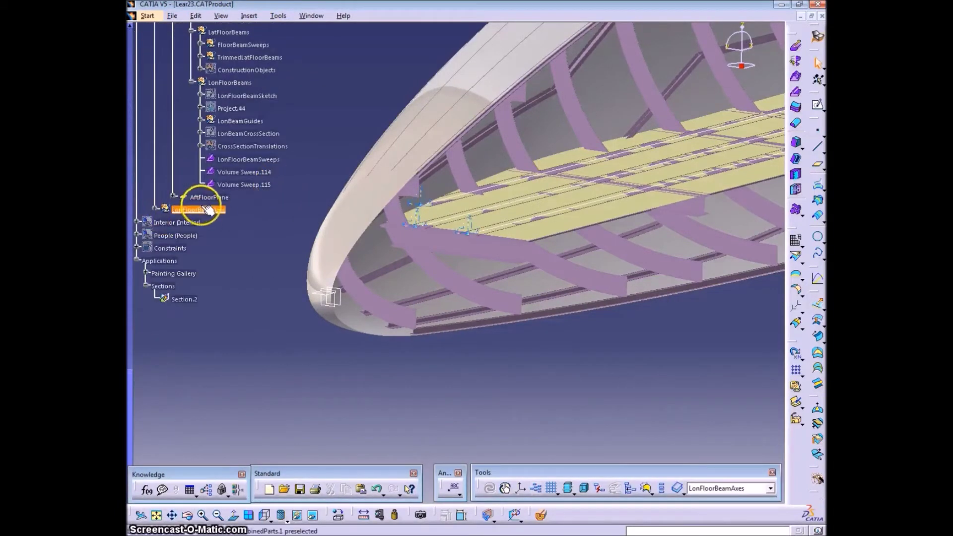
pyautogui.scroll(5, 276, 209)
pyautogui.moveTo(208, 401); pyautogui.dragTo(226, 276)
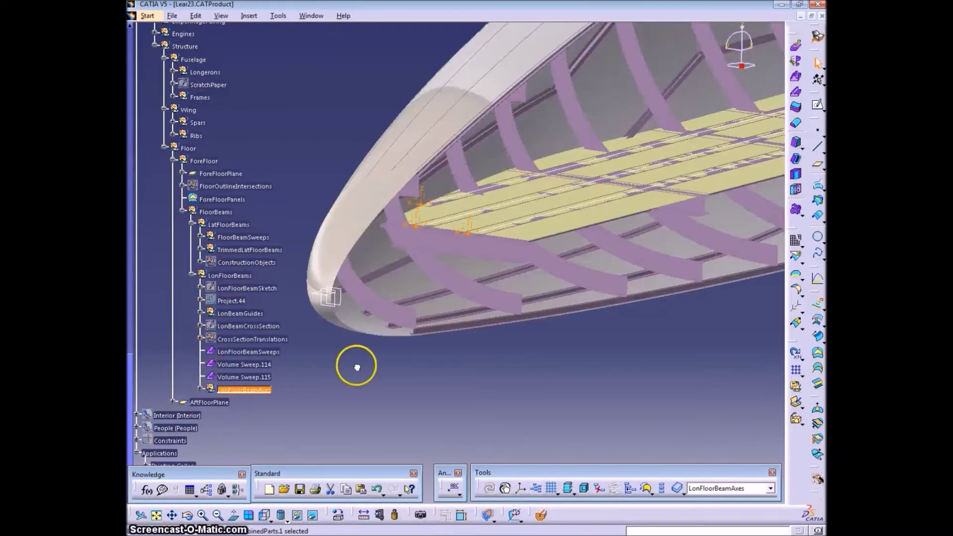
# - Rename the LonFloorBeamSweeps swept volume back to Volume Sweep.113
pyautogui.click(248, 353)
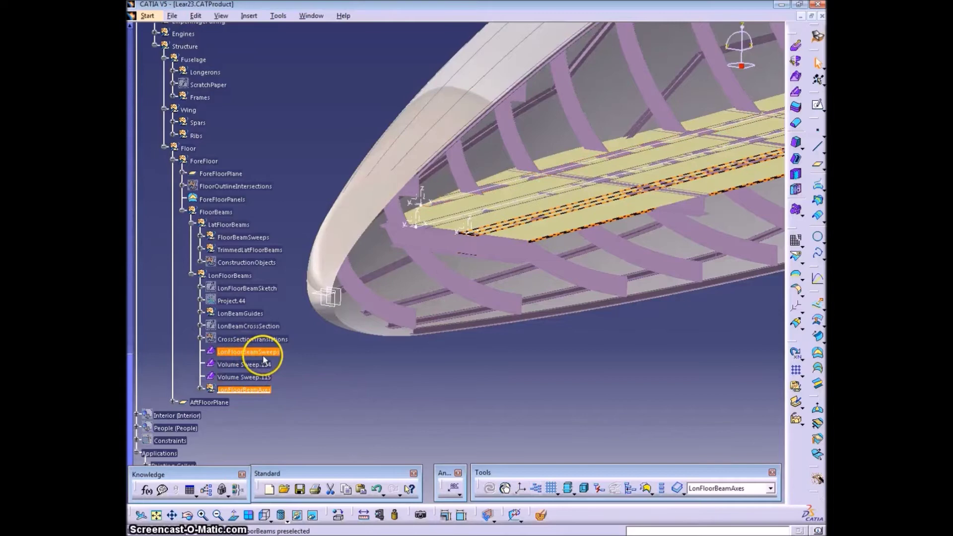
pyautogui.hotkey('alt', 'Return')
pyautogui.write('Volume Sweep.1')
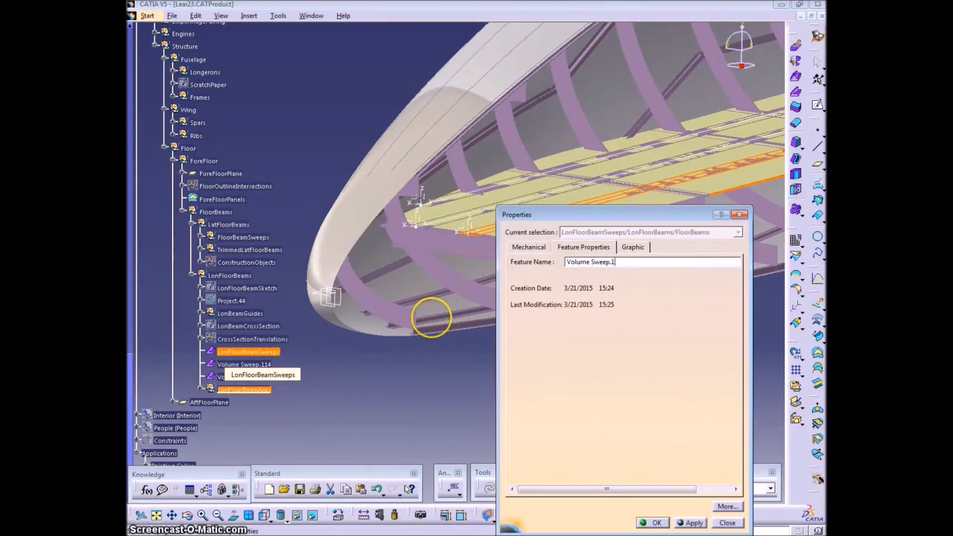
pyautogui.write('13')
pyautogui.press('Return')
# - Group the three swept volumes in a new geometrical set named LonFloorBeamSweeps under LonFloorBeams, and hide LonFloorBeamAxes
pyautogui.click(249, 349)
pyautogui.keyDown('shift'); pyautogui.click(251, 375); pyautogui.keyUp('shift')
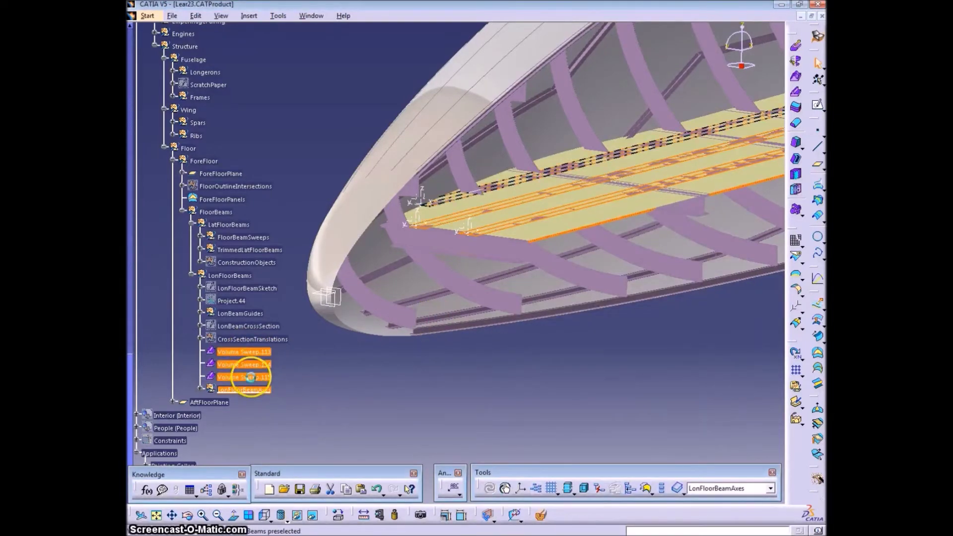
pyautogui.rightClick(237, 275)
pyautogui.click(278, 334)
pyautogui.click(249, 16)
pyautogui.click(278, 69)
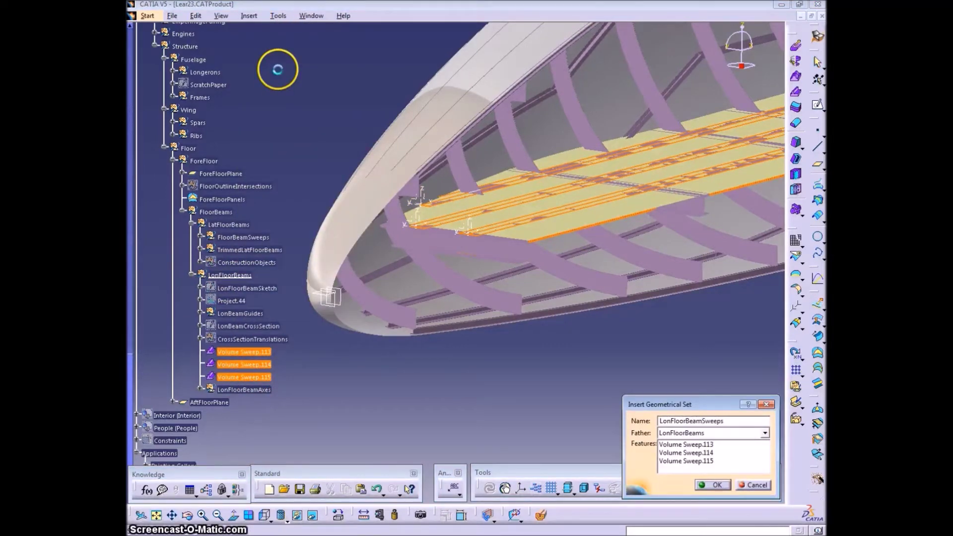
pyautogui.write('LonFloorBeamSweeps')
pyautogui.press('Return')
pyautogui.rightClick(260, 366)
pyautogui.click(295, 180)
pyautogui.moveTo(401, 309); pyautogui.dragTo(450, 317, button='middle')
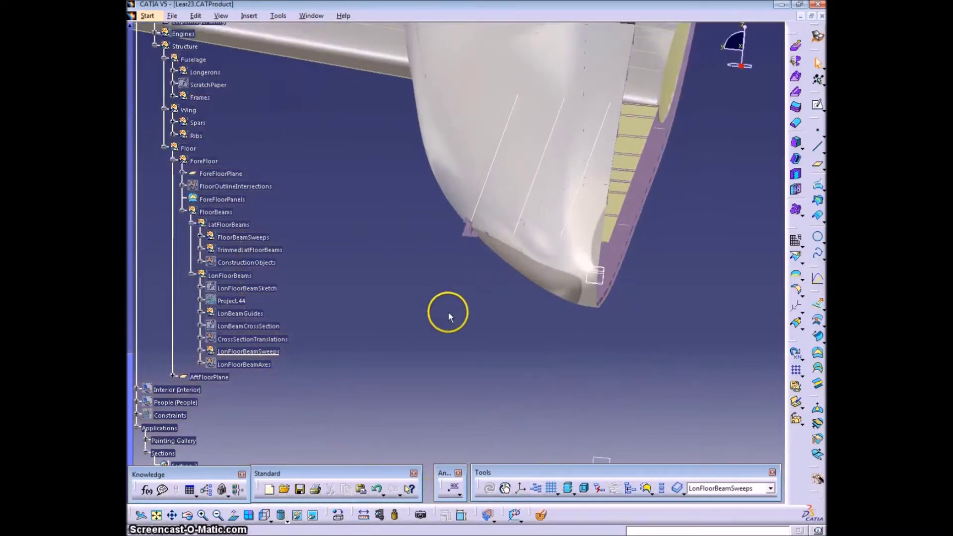
pyautogui.rightClick(227, 277)
pyautogui.click(268, 355)
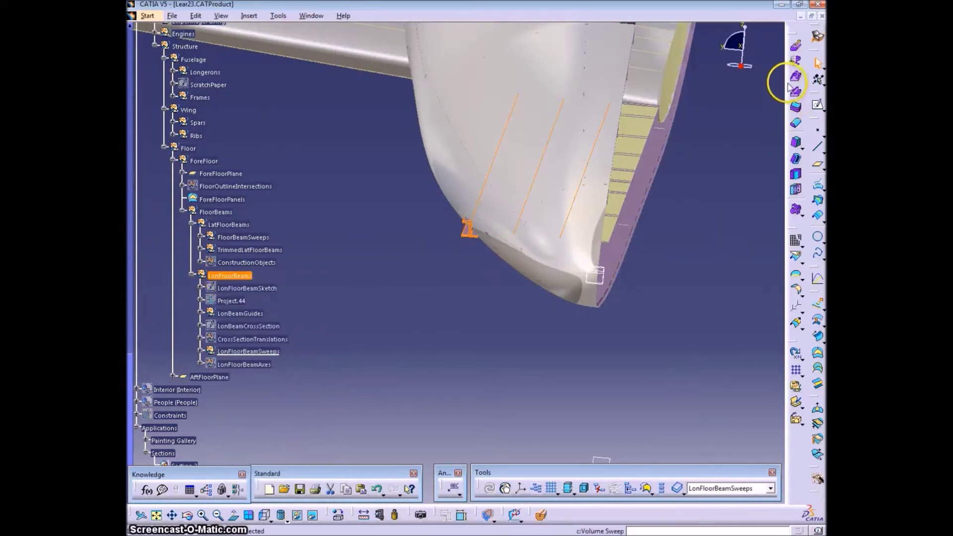
pyautogui.click(797, 258)
pyautogui.click(710, 485)
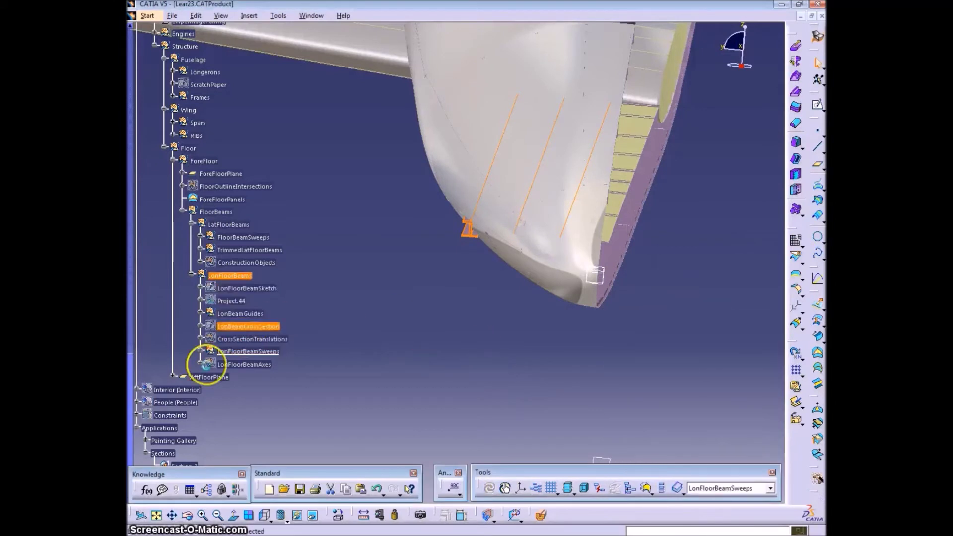
# - Split Volume Sweep.115 with the FuselageWhole surface, keeping the part inside the fuselage, and hide the LonBeamGuides set
pyautogui.click(200, 351)
pyautogui.click(252, 390)
pyautogui.click(796, 257)
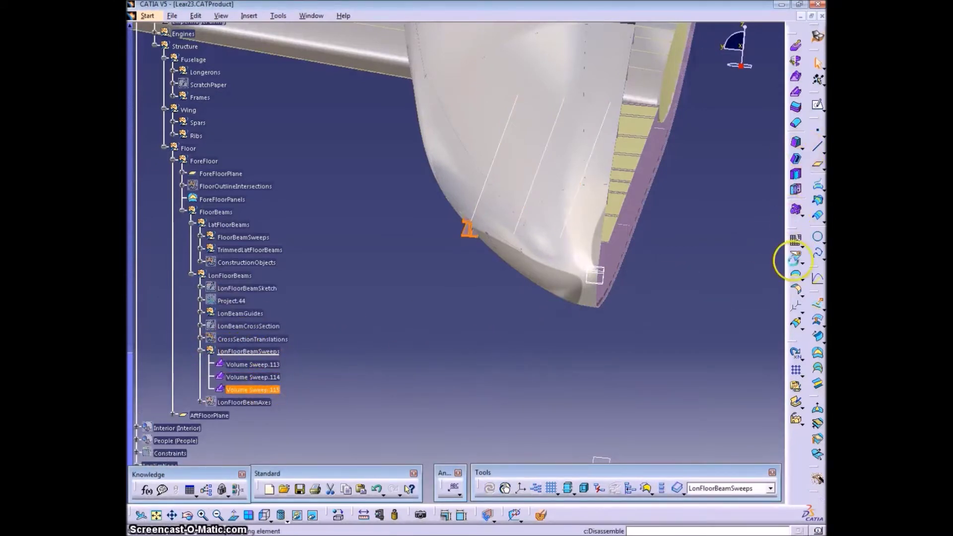
pyautogui.click(453, 160)
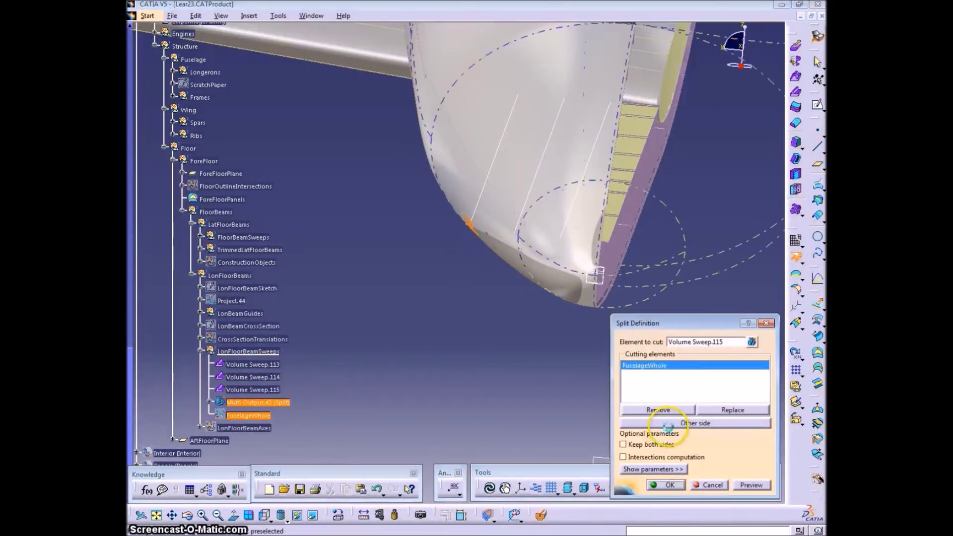
pyautogui.click(658, 485)
pyautogui.rightClick(241, 314)
pyautogui.click(296, 123)
# - Make ForeFloor the current work object and thicken ForeFloorPanels with a first offset of 0.25 in
pyautogui.moveTo(422, 341); pyautogui.dragTo(533, 326, button='middle')
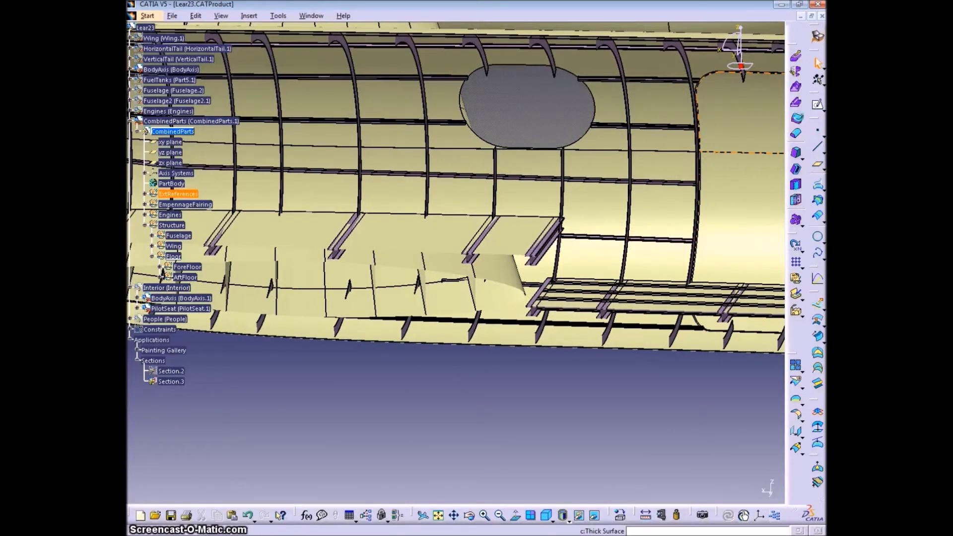
pyautogui.rightClick(186, 267)
pyautogui.click(230, 346)
pyautogui.moveTo(622, 401); pyautogui.dragTo(590, 404, button='middle')
pyautogui.click(797, 120)
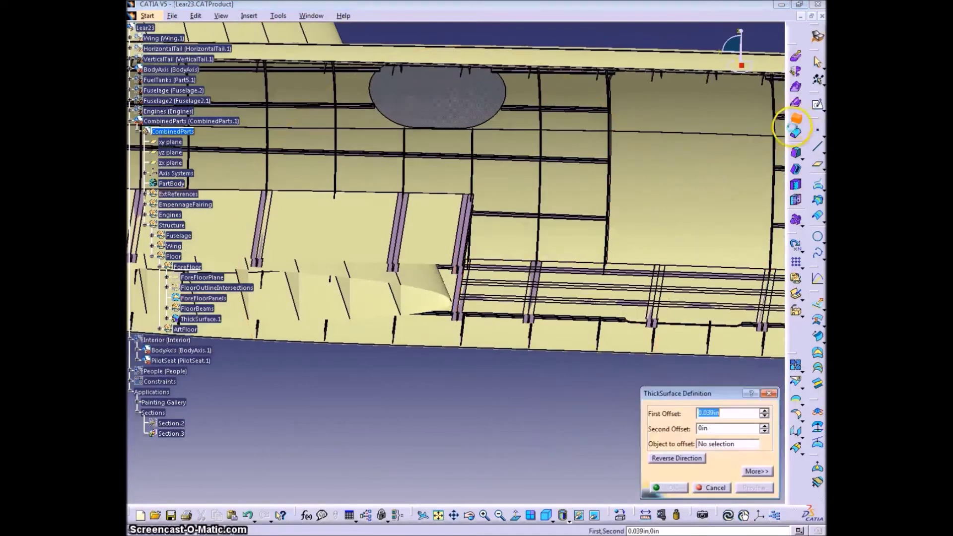
pyautogui.click(608, 313)
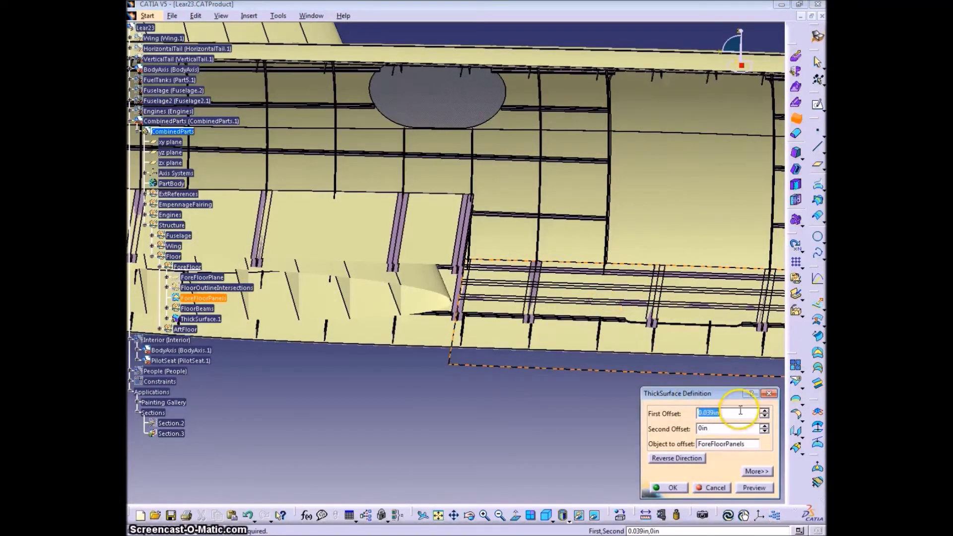
pyautogui.moveTo(502, 379); pyautogui.dragTo(534, 339, button='middle')
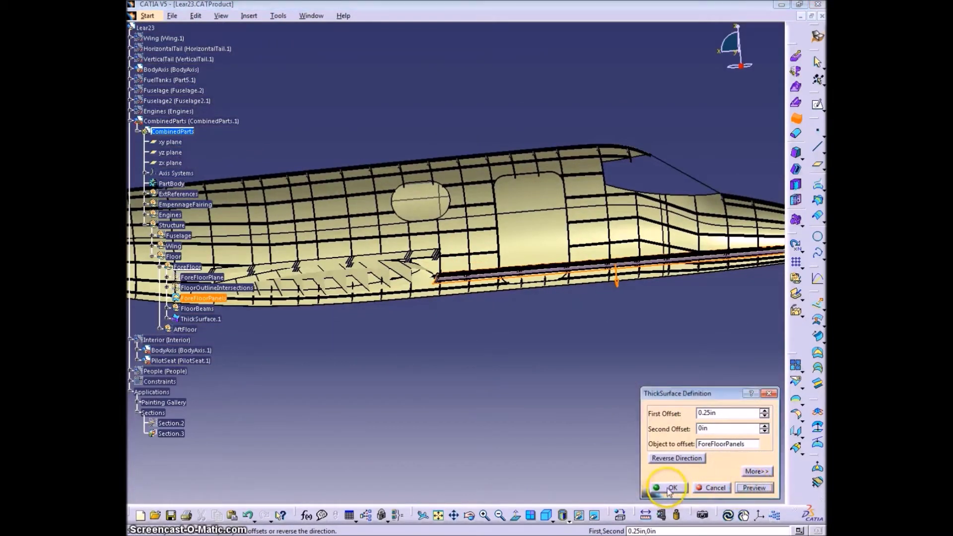
pyautogui.click(664, 488)
# - Make AftFloor the current work object and thicken AftFloorPanels with a first offset of 0.25 in
pyautogui.moveTo(522, 302); pyautogui.dragTo(468, 270, button='middle')
pyautogui.click(534, 262)
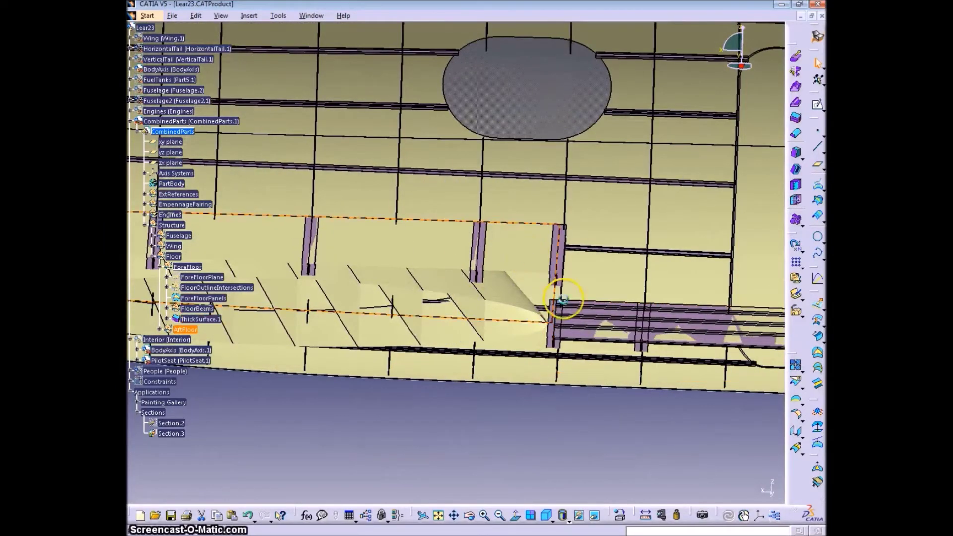
pyautogui.click(160, 267)
pyautogui.rightClick(182, 277)
pyautogui.click(228, 354)
pyautogui.click(796, 118)
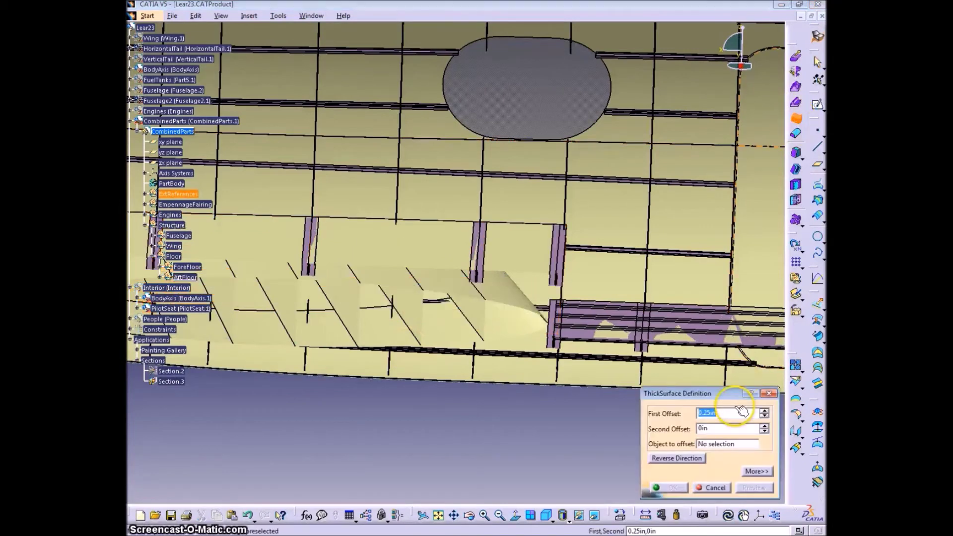
pyautogui.click(442, 241)
pyautogui.click(671, 488)
# - Reverse the offset direction of the aft floor's thick surface
pyautogui.moveTo(537, 431); pyautogui.dragTo(484, 318, button='middle')
pyautogui.doubleClick(485, 236)
pyautogui.click(693, 460)
pyautogui.click(670, 486)
# - Hide the AftFloorPanels and ForeFloorPanels surfaces, leaving the aft floor's thick surface definition as it is
pyautogui.moveTo(680, 489); pyautogui.dragTo(594, 461, button='middle')
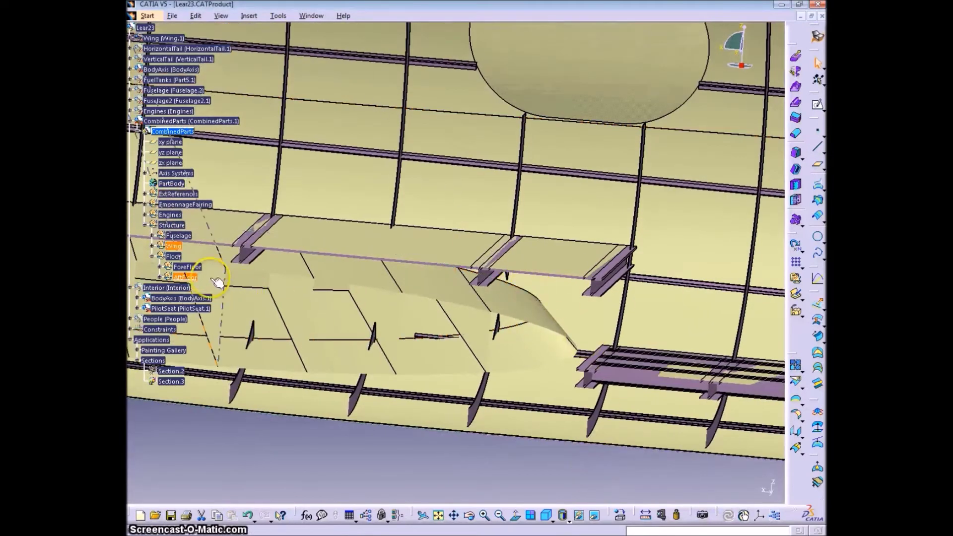
pyautogui.click(159, 278)
pyautogui.rightClick(200, 350)
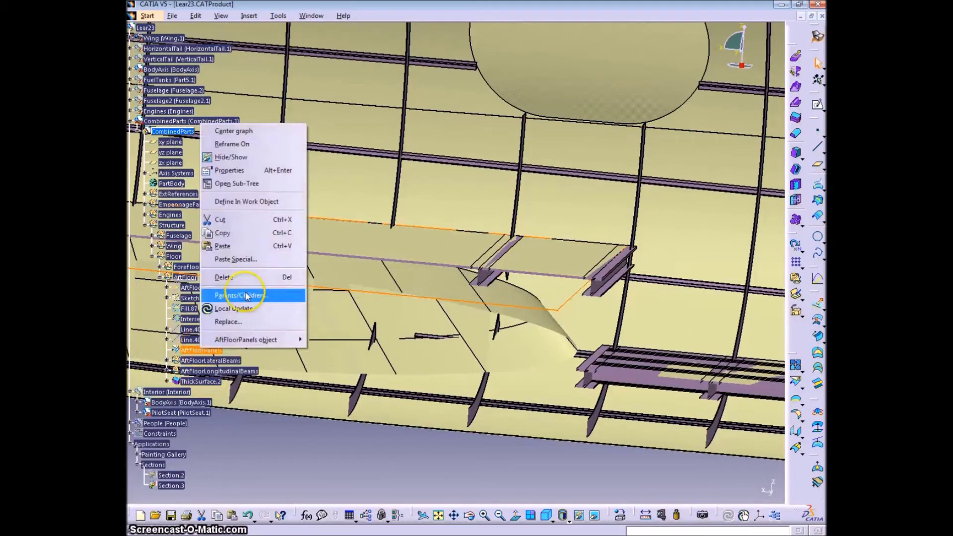
pyautogui.click(240, 158)
pyautogui.doubleClick(216, 380)
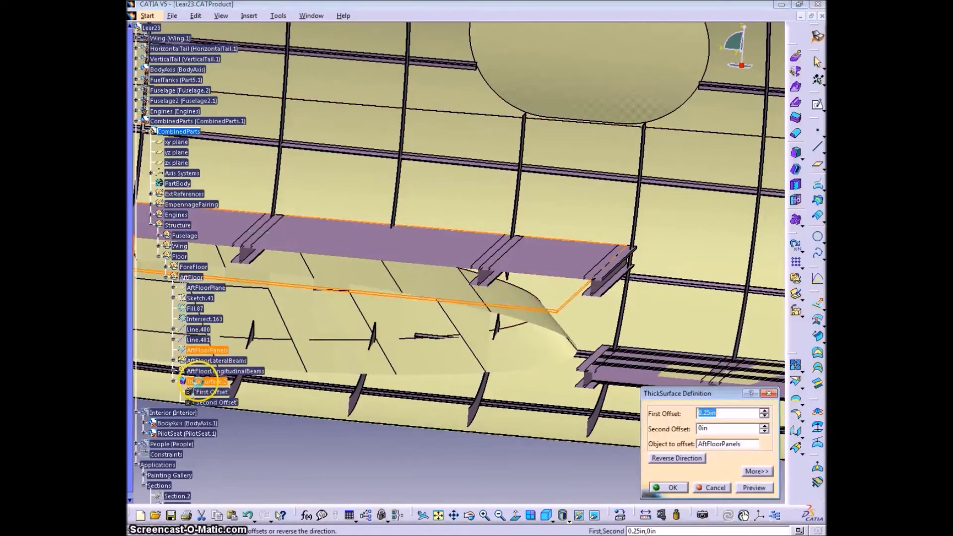
pyautogui.click(718, 491)
pyautogui.click(166, 267)
pyautogui.rightClick(202, 299)
pyautogui.click(236, 332)
pyautogui.moveTo(496, 270); pyautogui.dragTo(400, 325, button='middle')
pyautogui.moveTo(426, 359); pyautogui.dragTo(427, 316, button='middle')
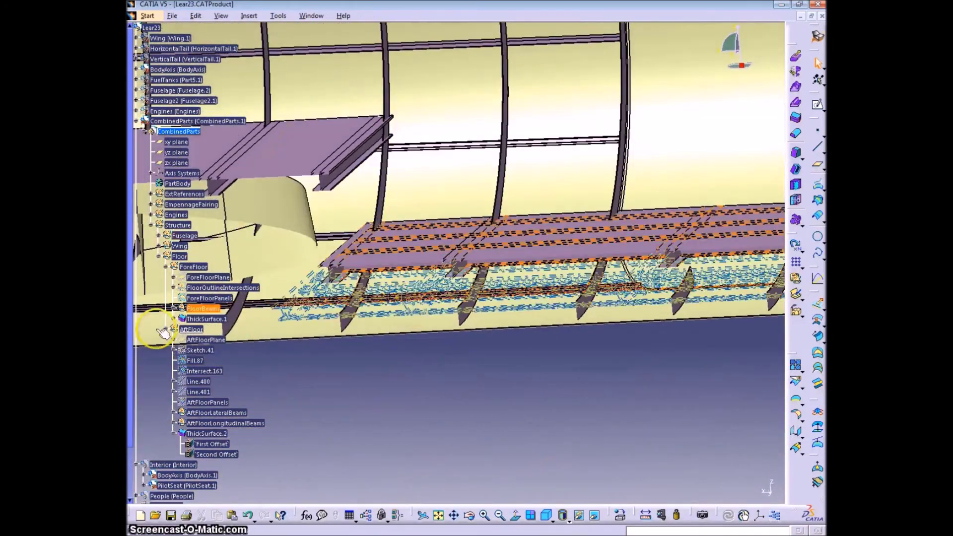
pyautogui.click(165, 330)
pyautogui.click(145, 225)
pyautogui.moveTo(240, 252); pyautogui.dragTo(459, 272, button='middle')
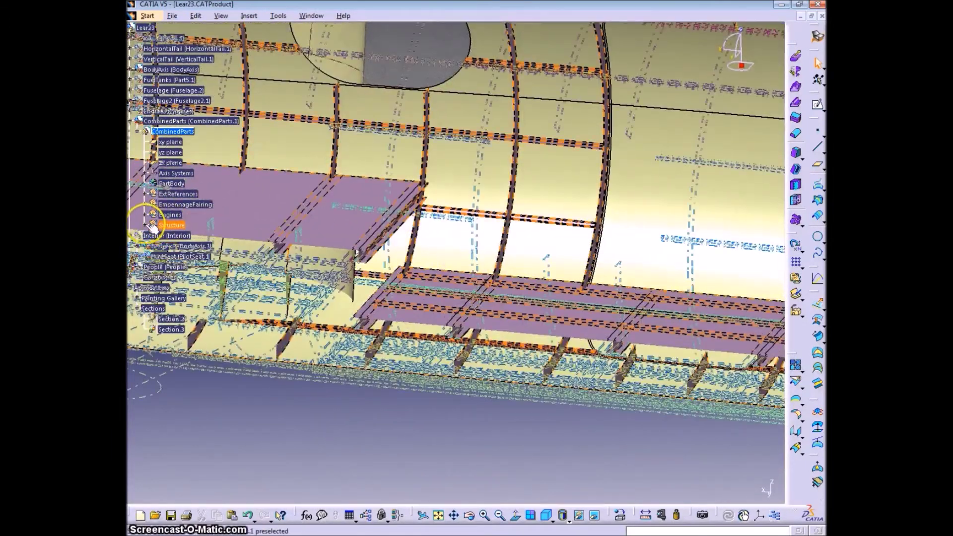
# - Make Floor the current work object and create a plane offset 0 in from the forward face of the aft floor's foremost lateral beam
pyautogui.click(145, 225)
pyautogui.click(296, 318)
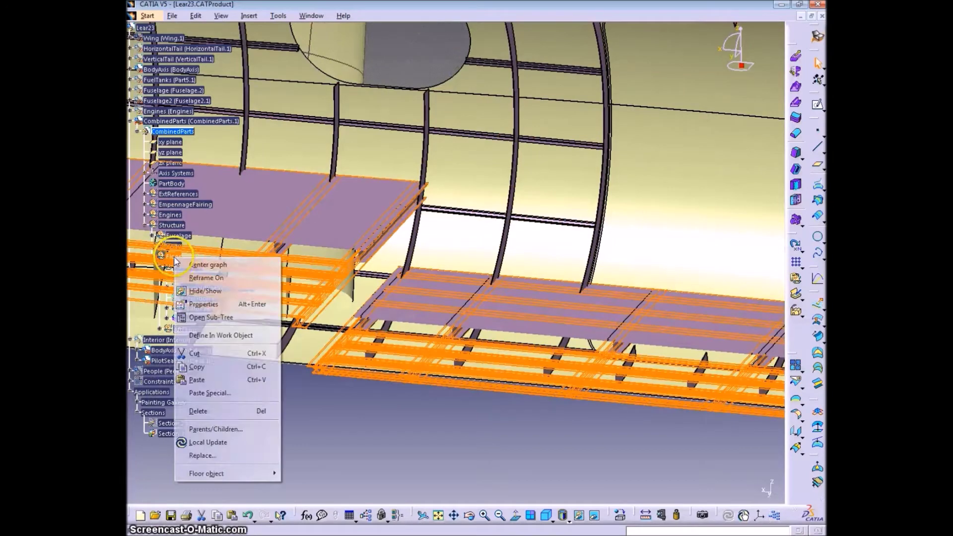
pyautogui.click(394, 411)
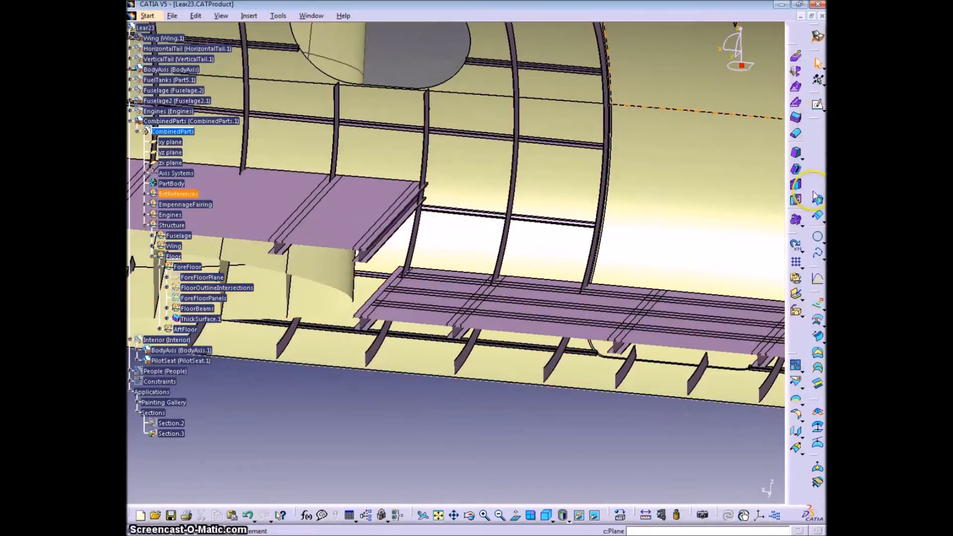
pyautogui.moveTo(438, 226); pyautogui.dragTo(404, 155, button='middle')
pyautogui.click(405, 155)
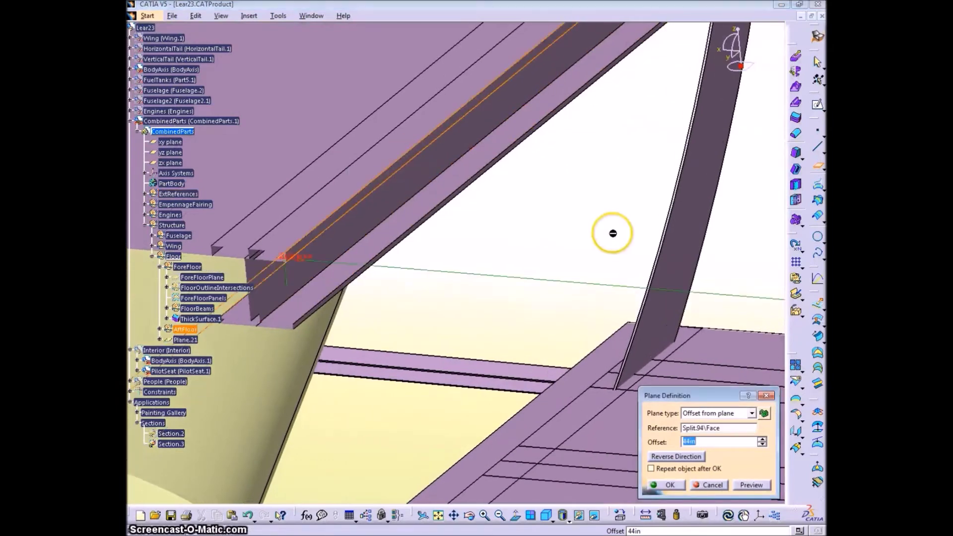
pyautogui.moveTo(621, 223); pyautogui.dragTo(515, 254, button='middle')
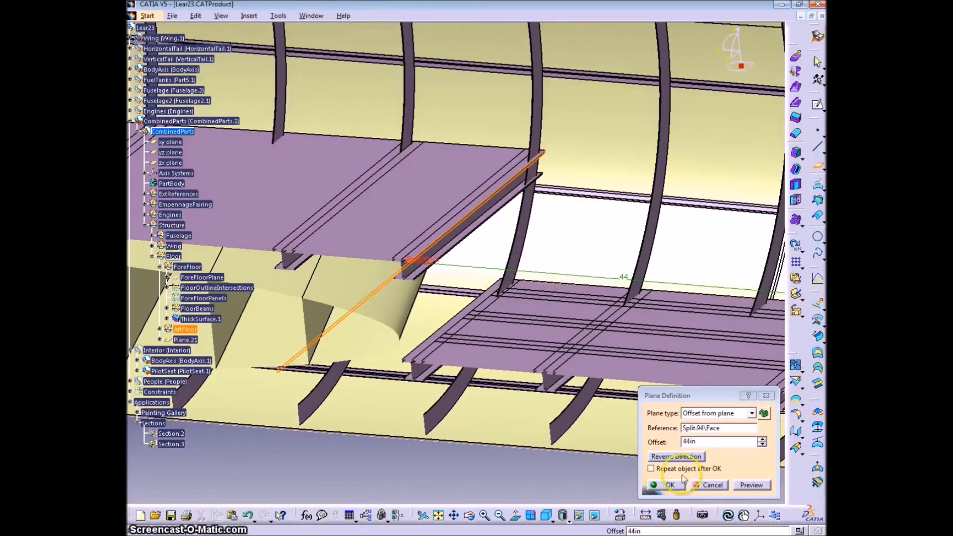
pyautogui.doubleClick(680, 443)
pyautogui.write('0')
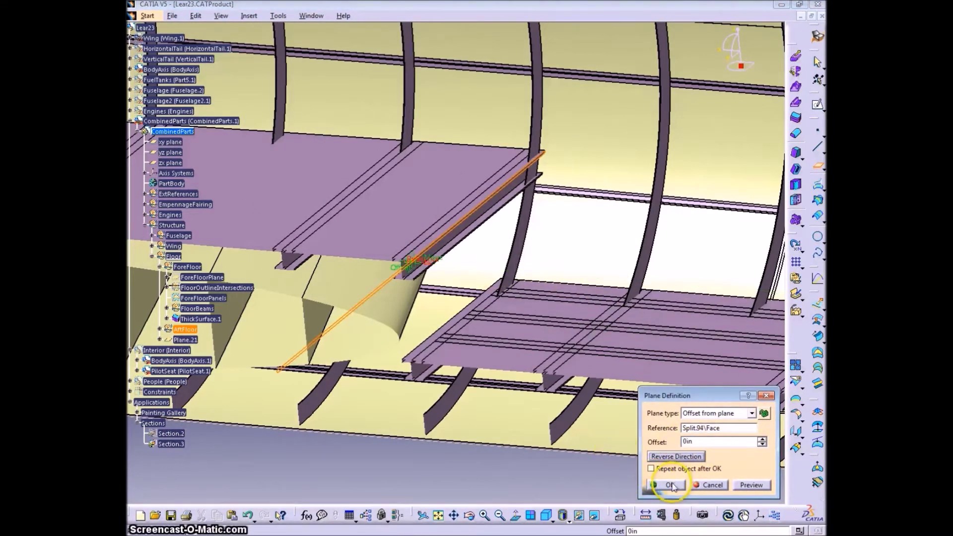
pyautogui.click(670, 485)
# - Start a sketch on the new plane at the front of the aft floor
pyautogui.moveTo(609, 243); pyautogui.dragTo(612, 272, button='middle')
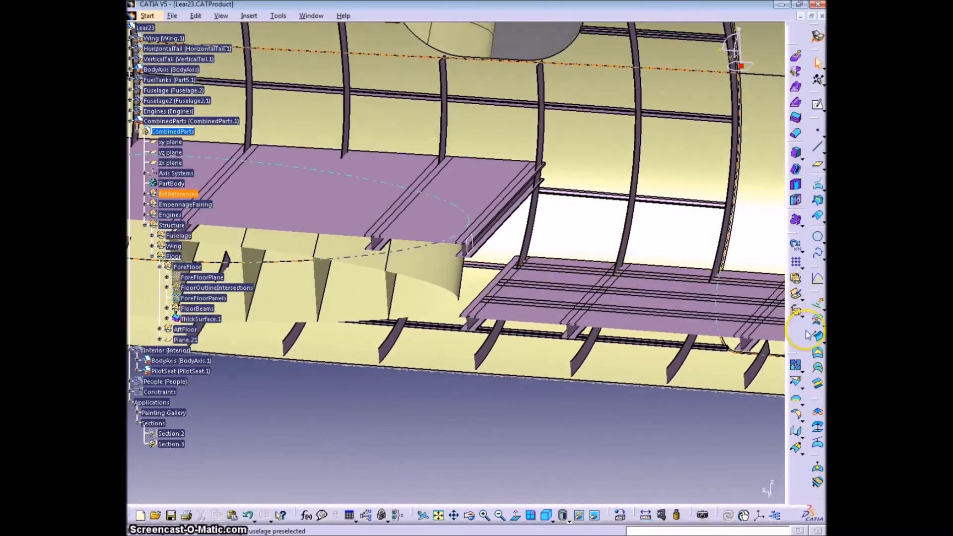
pyautogui.click(818, 105)
pyautogui.click(465, 239)
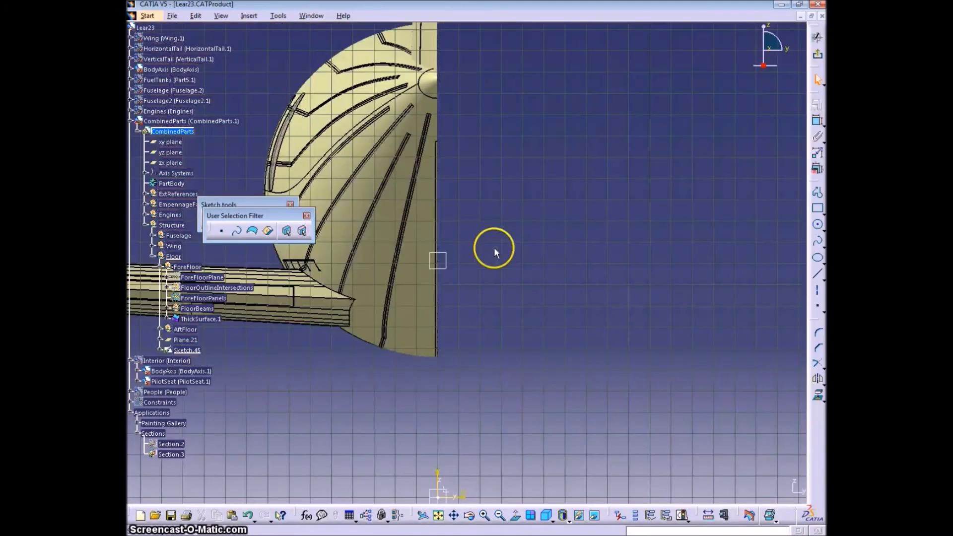
# - Add the fuselage cross-section curve and the fore floor's aft edge from the 3D model to the sketch as standard geometry
pyautogui.moveTo(495, 249)
pyautogui.mouseDown(button='middle')
pyautogui.moveTo(637, 280)
pyautogui.moveTo(536, 357)
pyautogui.mouseUp(button='middle')
pyautogui.moveTo(617, 300); pyautogui.dragTo(691, 237, button='middle')
pyautogui.click(820, 399)
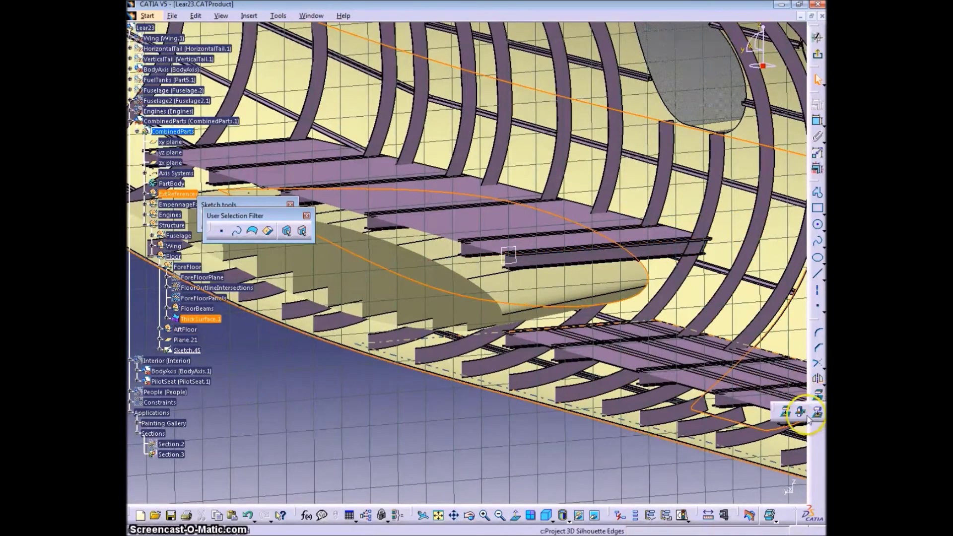
pyautogui.click(788, 413)
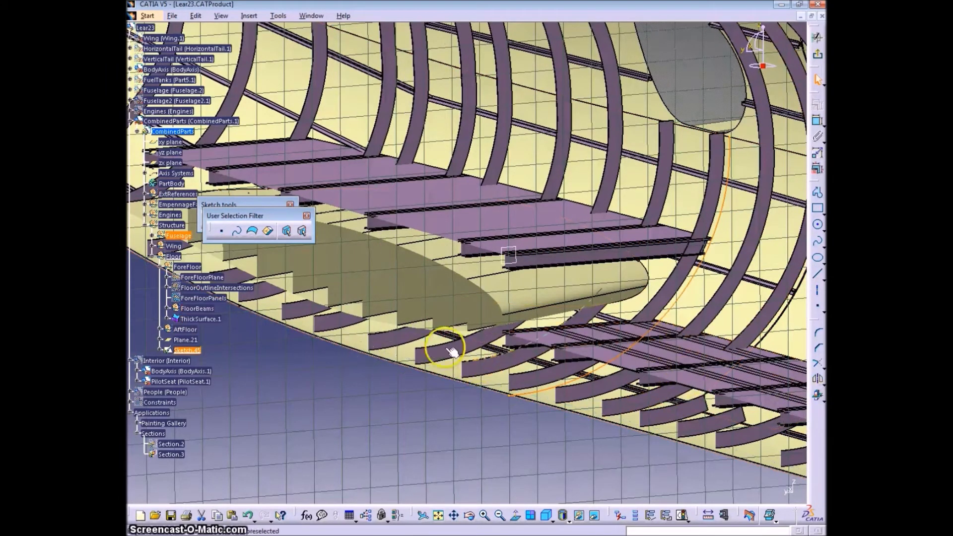
pyautogui.moveTo(253, 216); pyautogui.dragTo(289, 398)
pyautogui.moveTo(568, 349)
pyautogui.mouseDown(button='middle')
pyautogui.moveTo(492, 310)
pyautogui.moveTo(494, 340)
pyautogui.moveTo(477, 340)
pyautogui.mouseUp(button='middle')
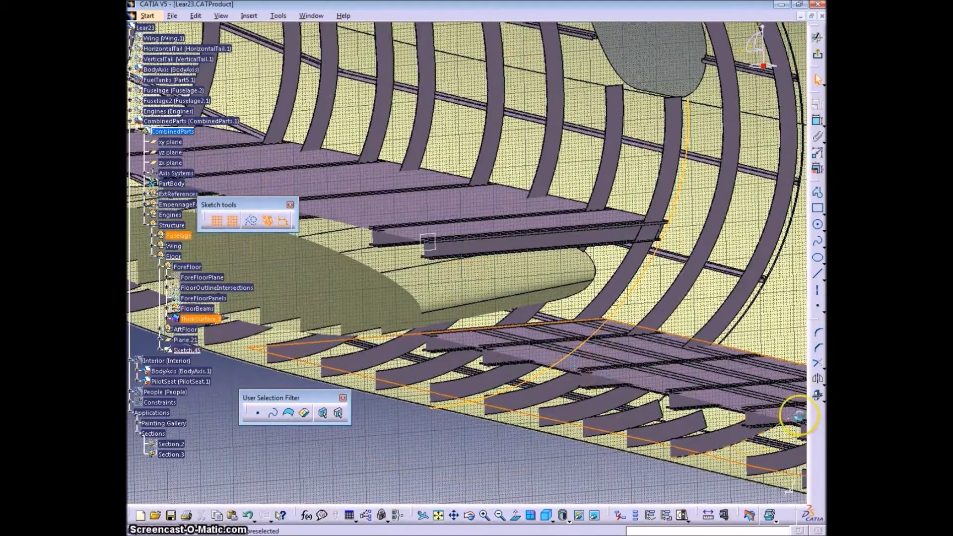
pyautogui.moveTo(527, 230); pyautogui.dragTo(469, 194, button='middle')
pyautogui.click(817, 396)
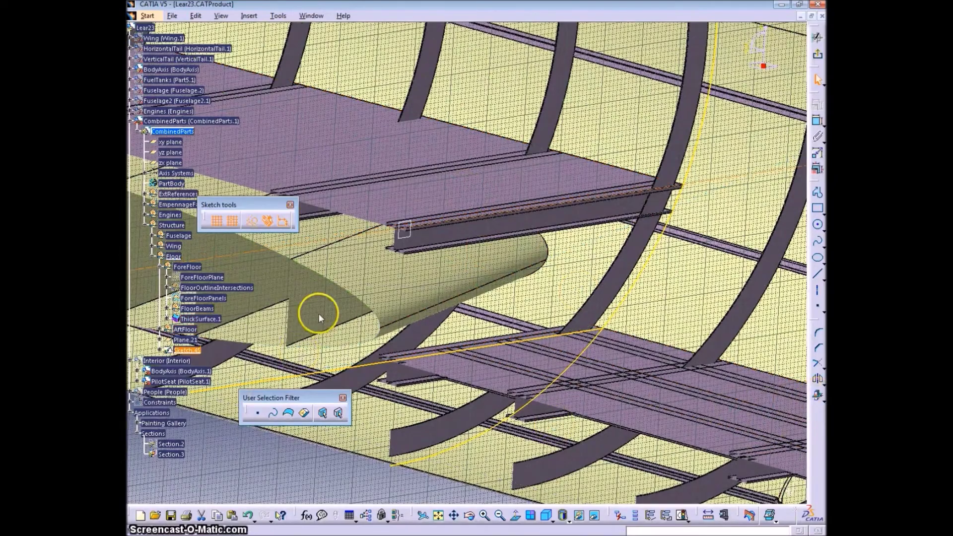
pyautogui.click(252, 221)
pyautogui.moveTo(480, 358); pyautogui.dragTo(457, 416, button='middle')
pyautogui.click(463, 426)
pyautogui.moveTo(534, 421)
pyautogui.mouseDown(button='middle')
pyautogui.moveTo(370, 413)
pyautogui.moveTo(517, 394)
pyautogui.moveTo(521, 117)
pyautogui.mouseUp(button='middle')
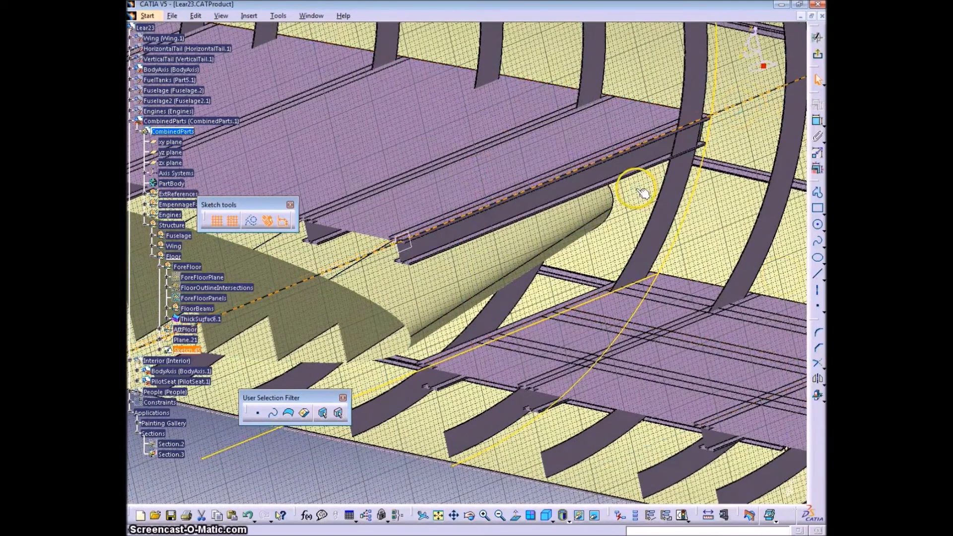
# - Try to intersect the front edge face of the aft floor's ThickSurface.2 with the sketch plane
pyautogui.click(158, 329)
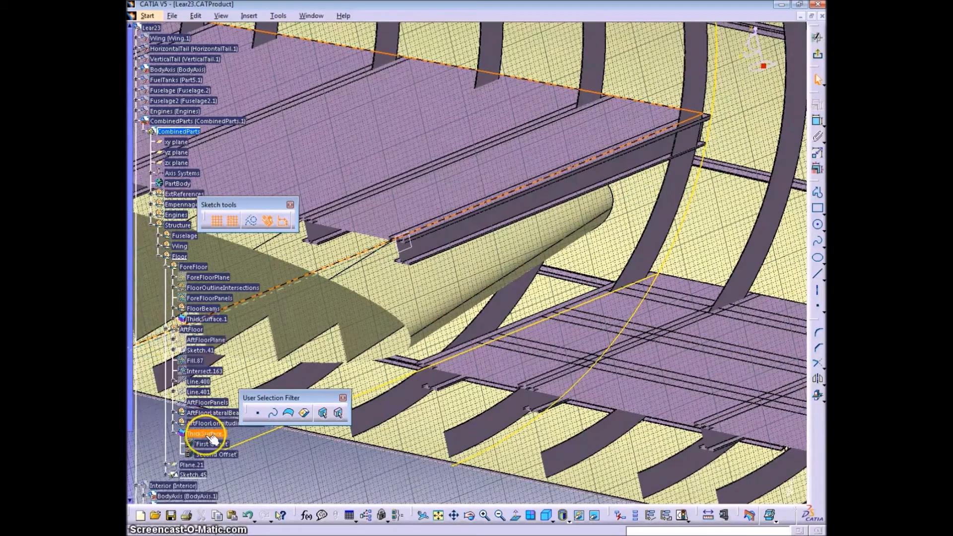
pyautogui.click(426, 230)
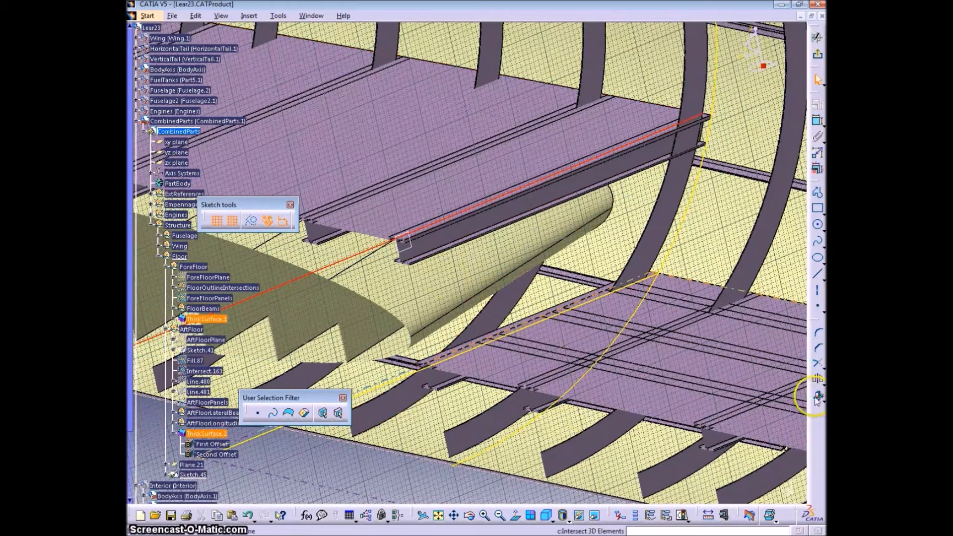
pyautogui.click(818, 397)
pyautogui.click(532, 298)
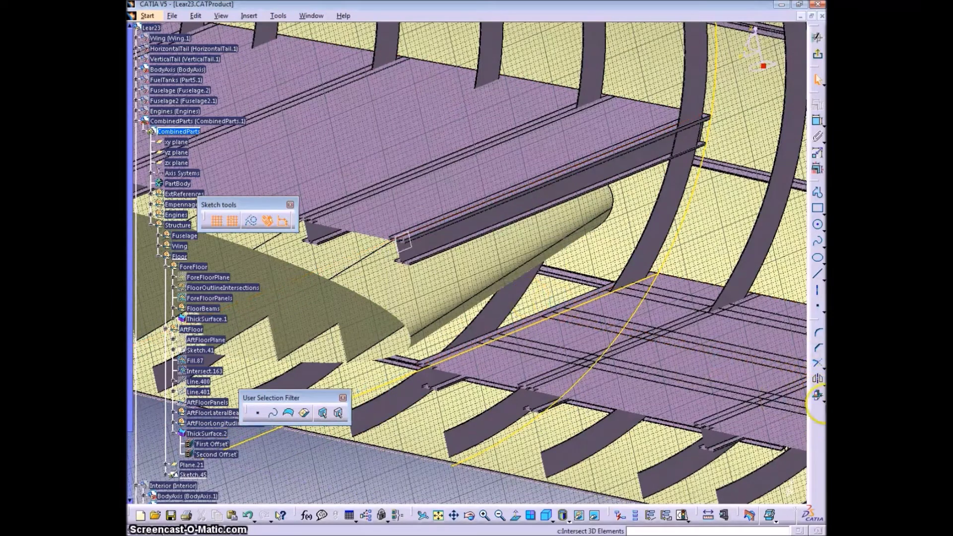
# - Project the front edge of the aft floor's thick surface into the sketch
pyautogui.click(787, 412)
pyautogui.click(469, 216)
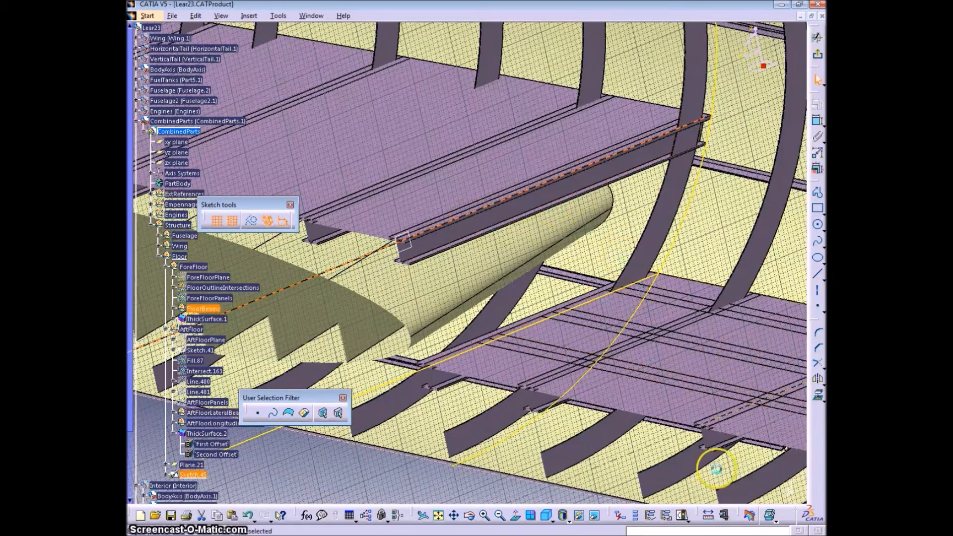
pyautogui.click(818, 397)
pyautogui.click(537, 298)
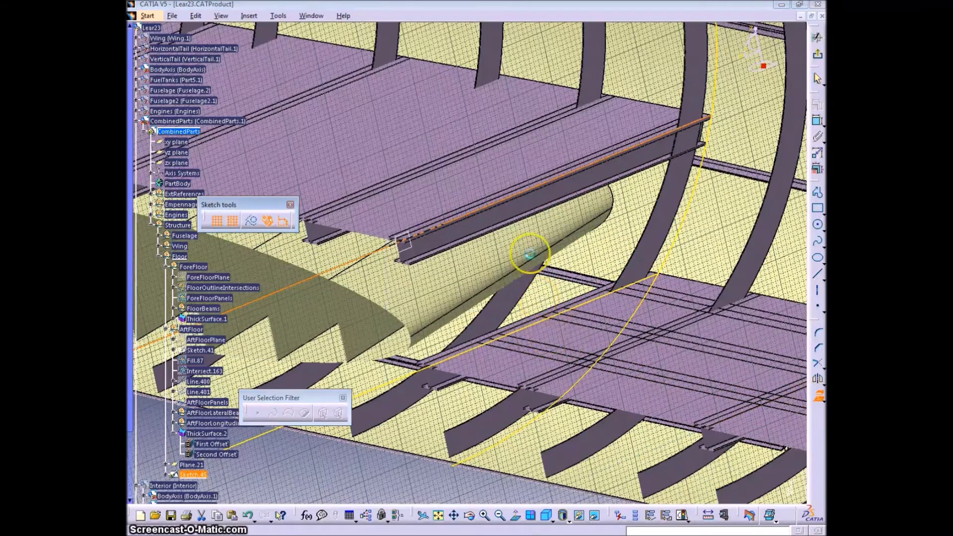
# - Draw a vertical centreline line about 17.96 in long from the bottom of the fuselage curve up to the aft floor edge at V 44 in
pyautogui.moveTo(579, 261); pyautogui.dragTo(594, 283, button='middle')
pyautogui.click(818, 273)
pyautogui.click(527, 348)
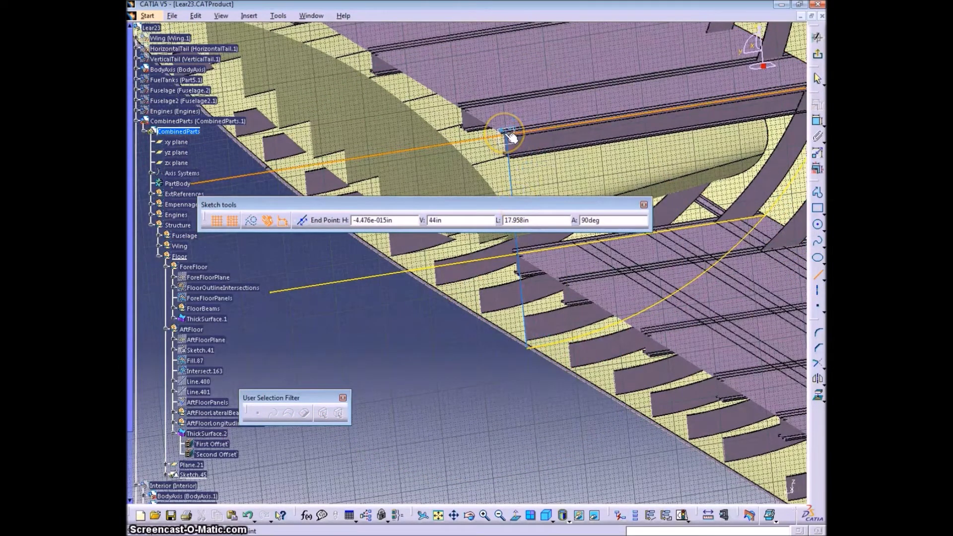
pyautogui.click(506, 133)
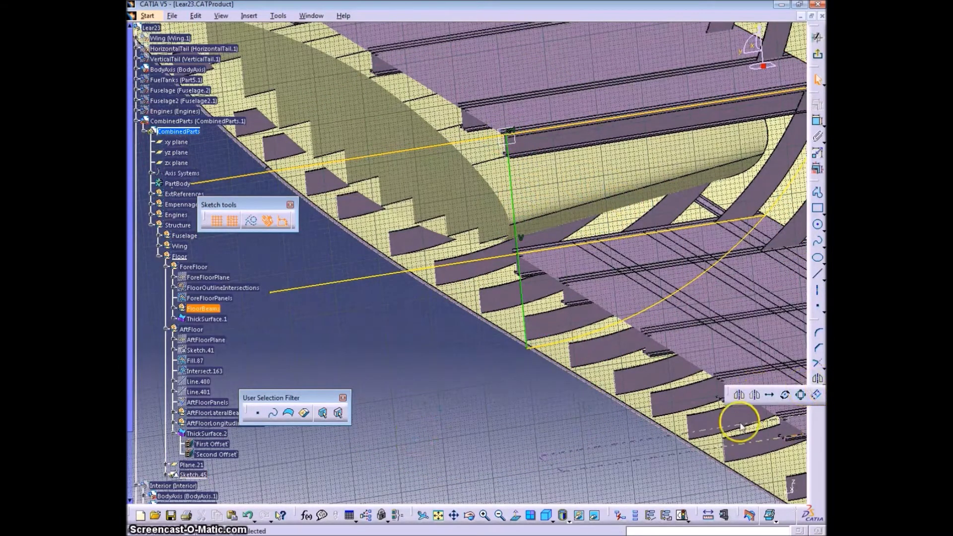
# - Quick Trim the fore and aft floor edge lines where they extend beyond the vertical centreline, accepting the constraint modification
pyautogui.click(818, 378)
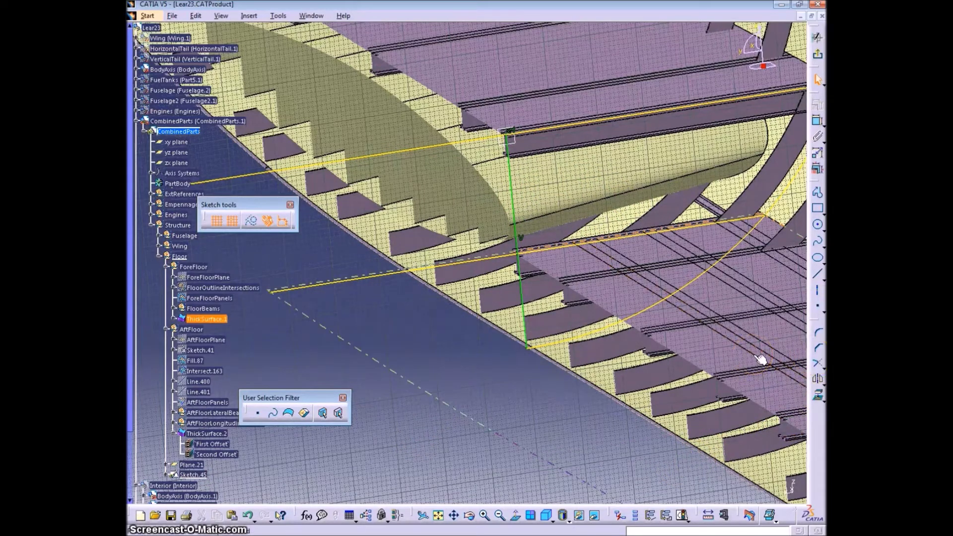
pyautogui.click(819, 367)
pyautogui.click(783, 384)
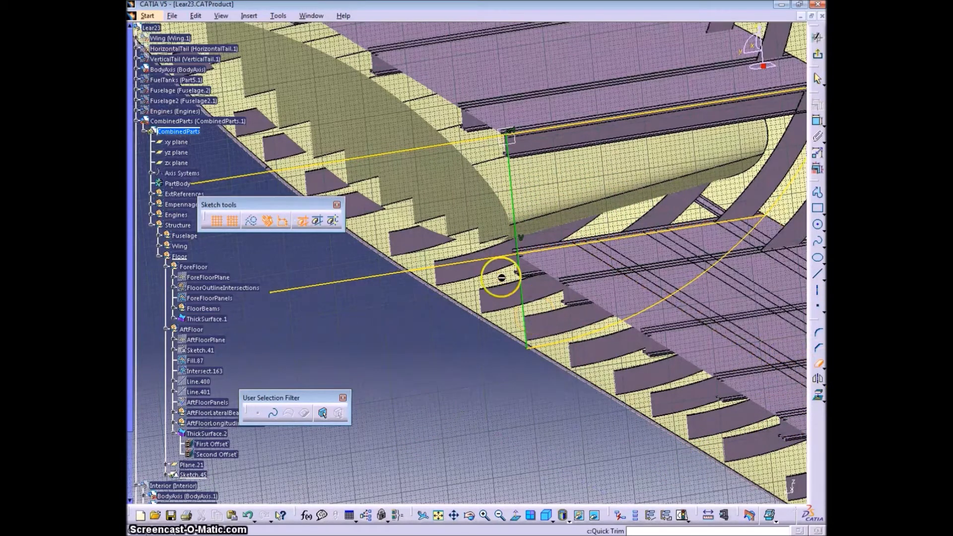
pyautogui.click(453, 266)
pyautogui.click(485, 136)
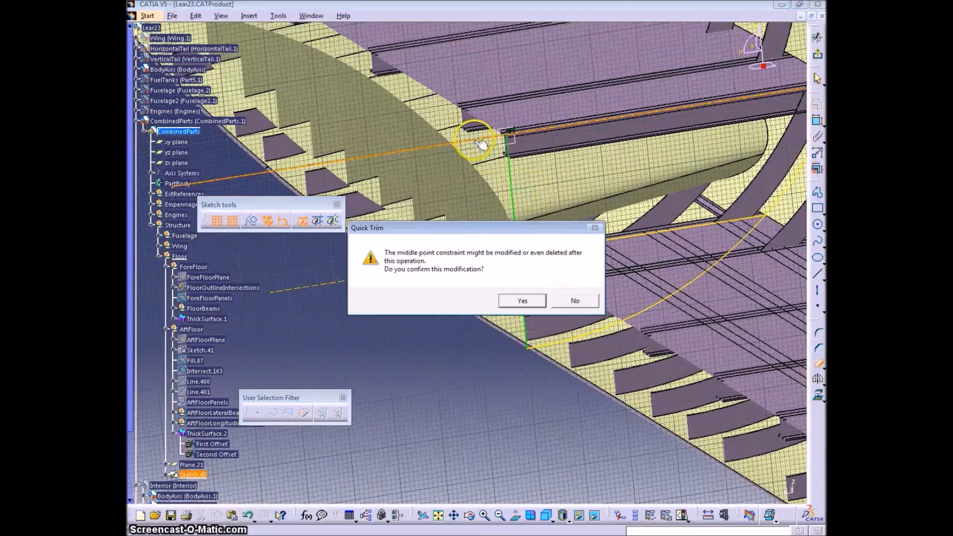
pyautogui.click(523, 301)
# - Try to Quick Trim the part of the fuselage curve above the aft floor edge line
pyautogui.moveTo(521, 298); pyautogui.dragTo(785, 343, button='middle')
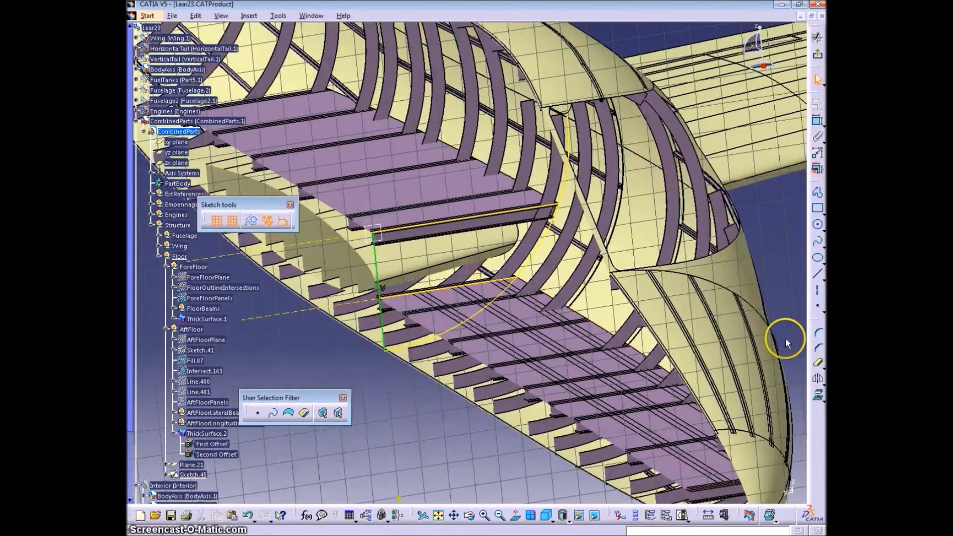
pyautogui.click(819, 365)
pyautogui.keyDown('ctrl'); pyautogui.moveTo(530, 338); pyautogui.dragTo(551, 305, button='middle'); pyautogui.keyUp('ctrl')
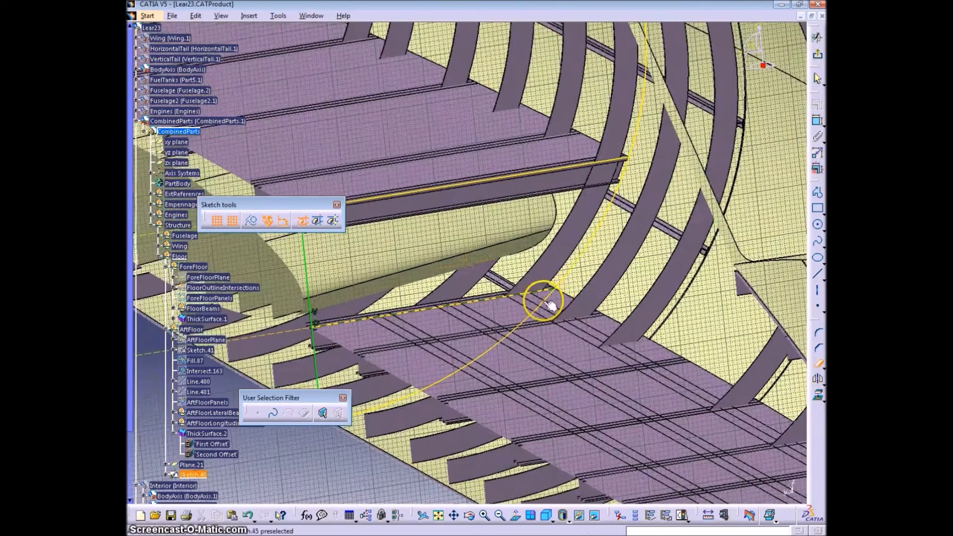
pyautogui.moveTo(592, 173)
pyautogui.mouseDown(button='middle')
pyautogui.moveTo(622, 132)
pyautogui.moveTo(603, 134)
pyautogui.mouseUp(button='middle')
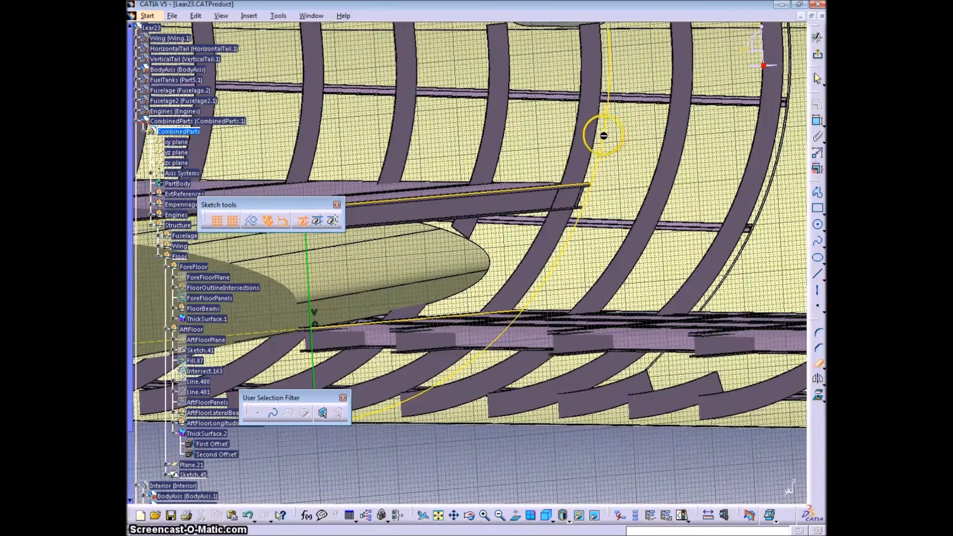
pyautogui.click(602, 140)
pyautogui.click(815, 359)
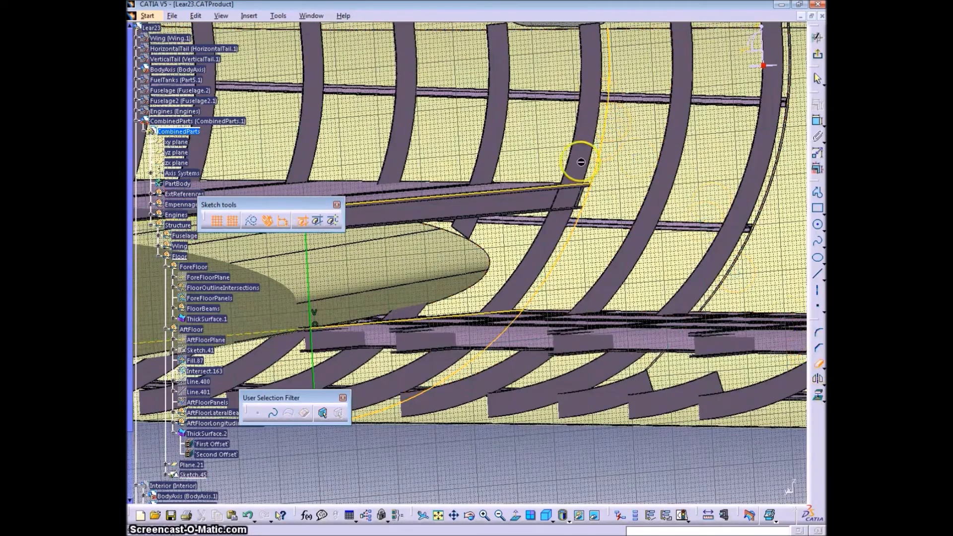
pyautogui.click(593, 187)
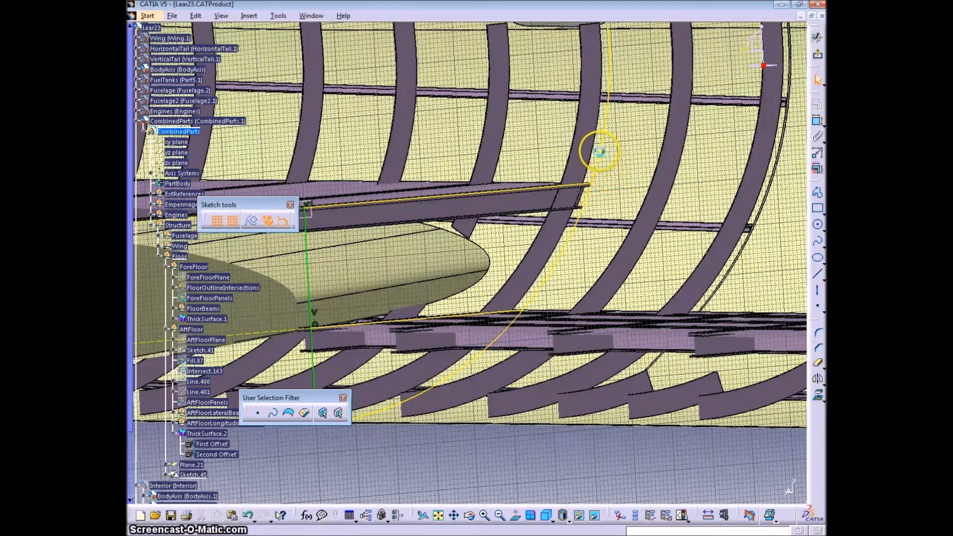
pyautogui.click(600, 151)
# - Switch the fuselage curve to construction geometry and back to a standard element
pyautogui.click(251, 221)
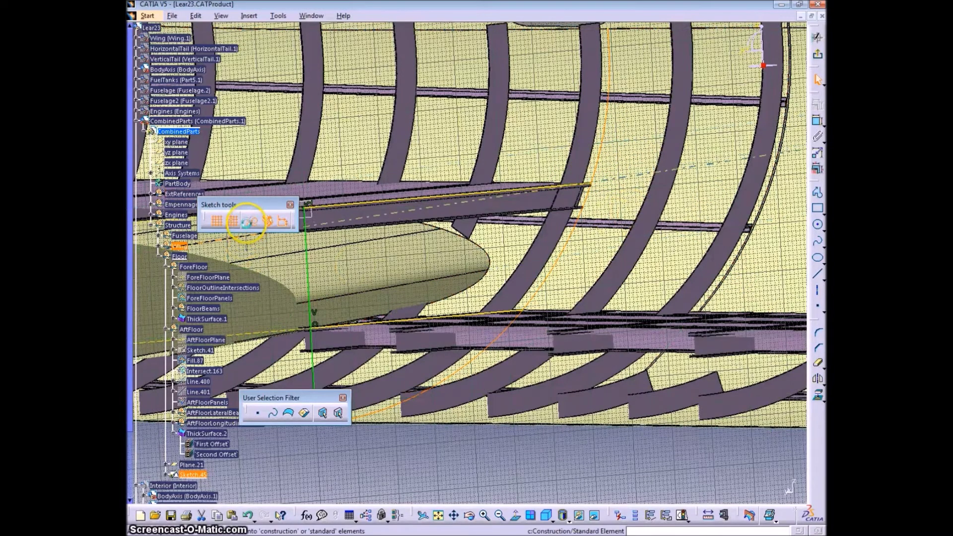
pyautogui.click(460, 438)
pyautogui.scroll(4, 576, 198)
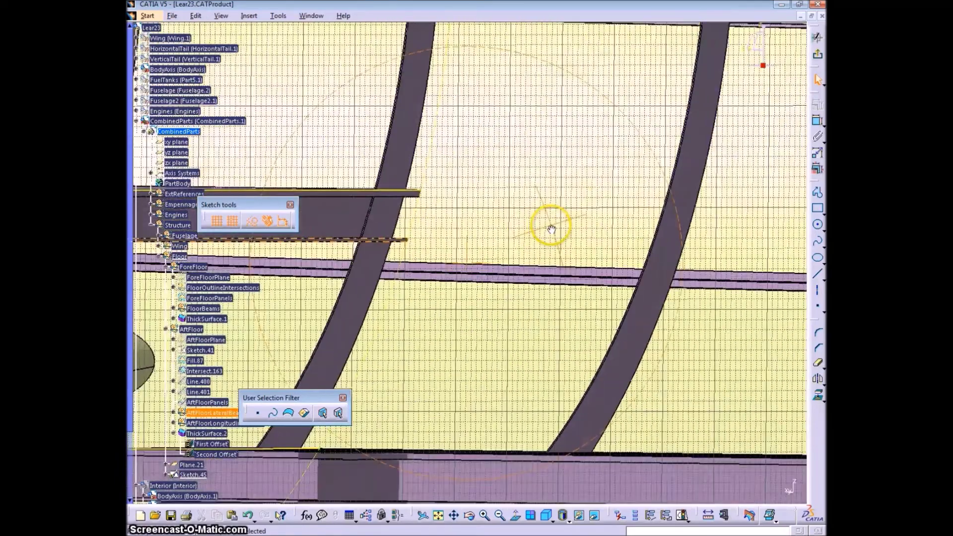
pyautogui.scroll(-2, 548, 221)
pyautogui.click(496, 183)
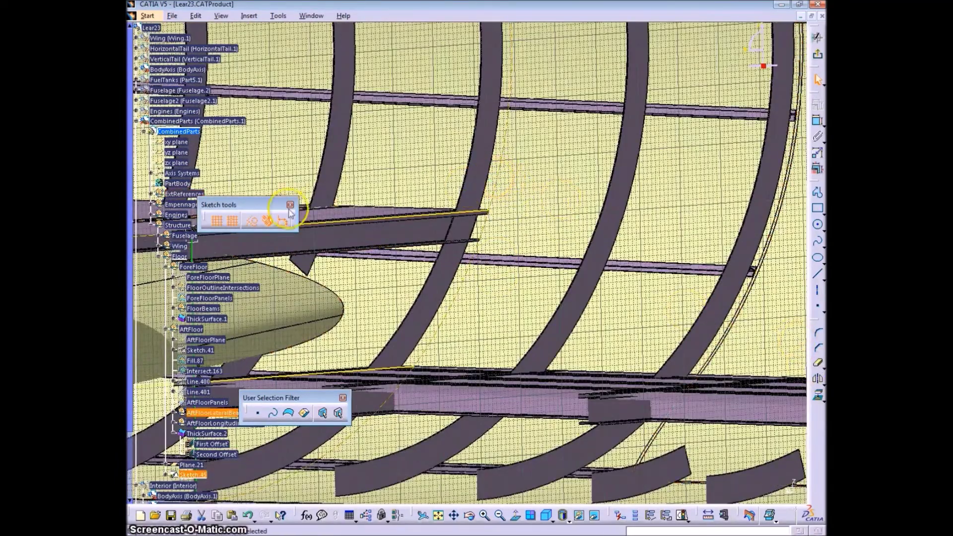
pyautogui.click(617, 240)
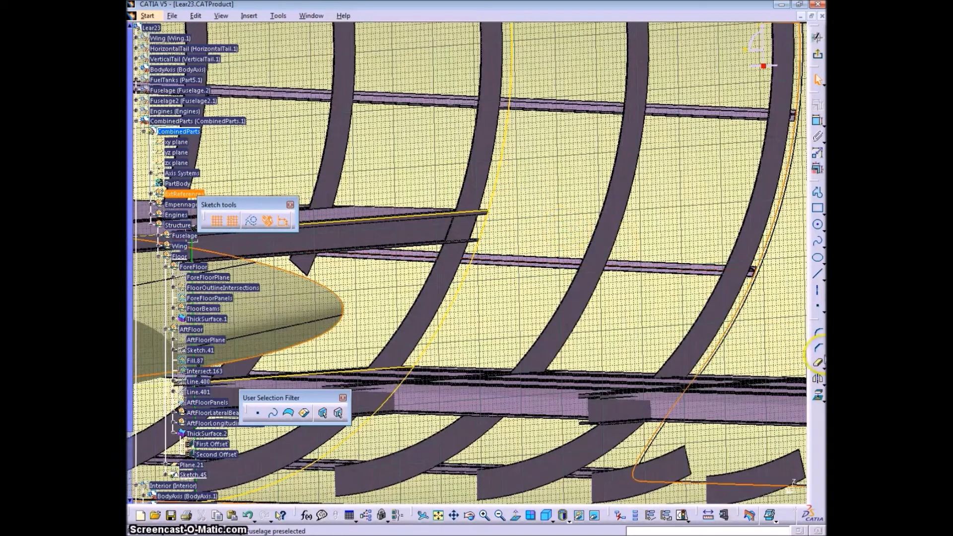
# - Try to split the fuselage curve near the aft floor edge with the Break tool
pyautogui.click(822, 382)
pyautogui.click(772, 380)
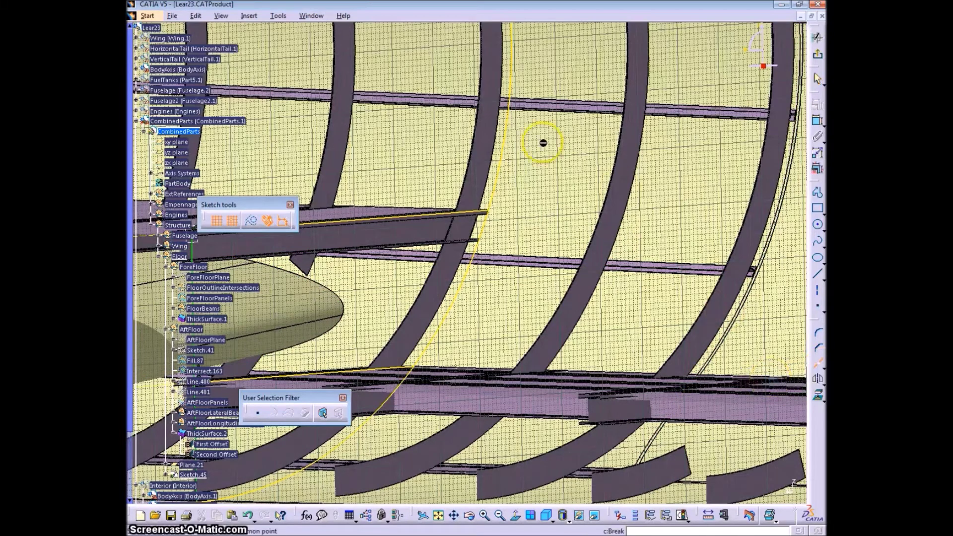
pyautogui.click(464, 277)
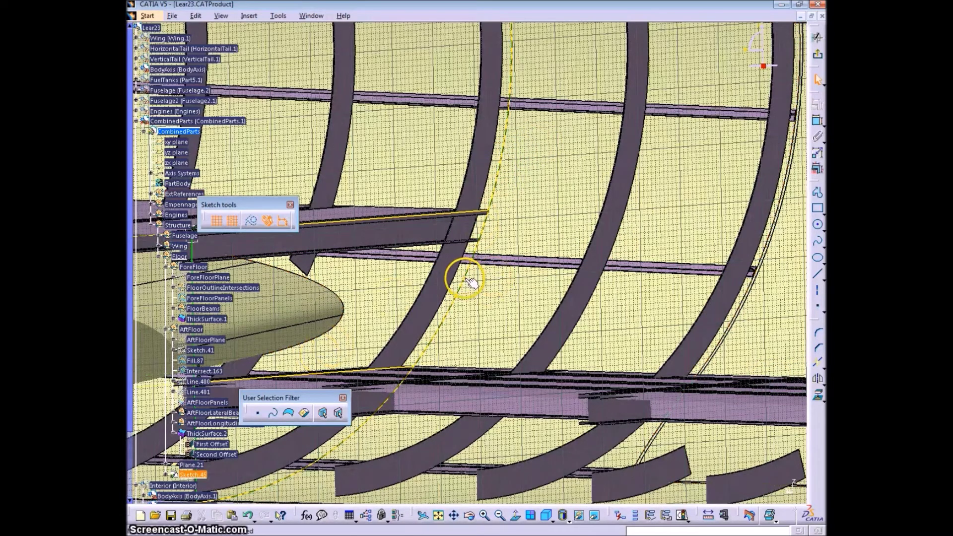
# - Replace the fuselage curve with a fresh intersection of the fuselage and the sketch plane
pyautogui.click(818, 395)
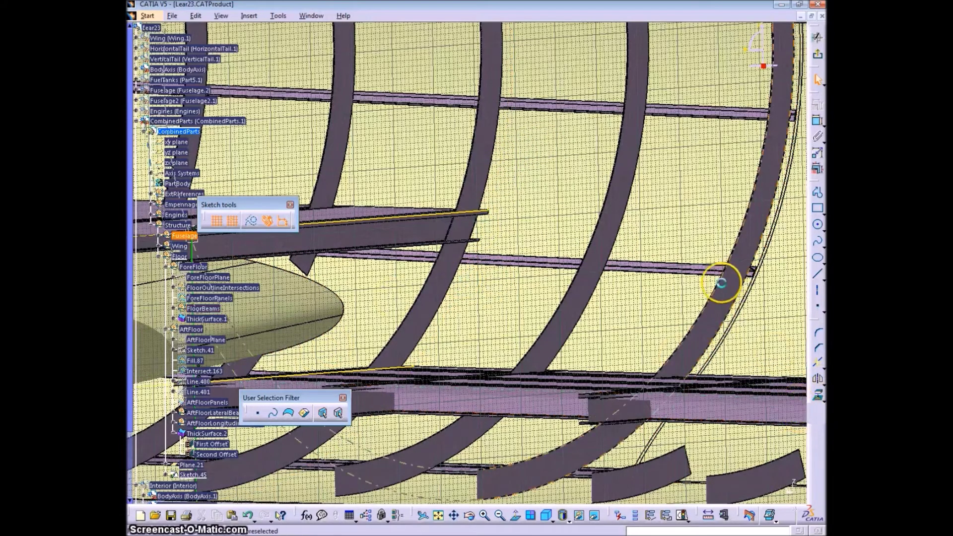
pyautogui.click(541, 237)
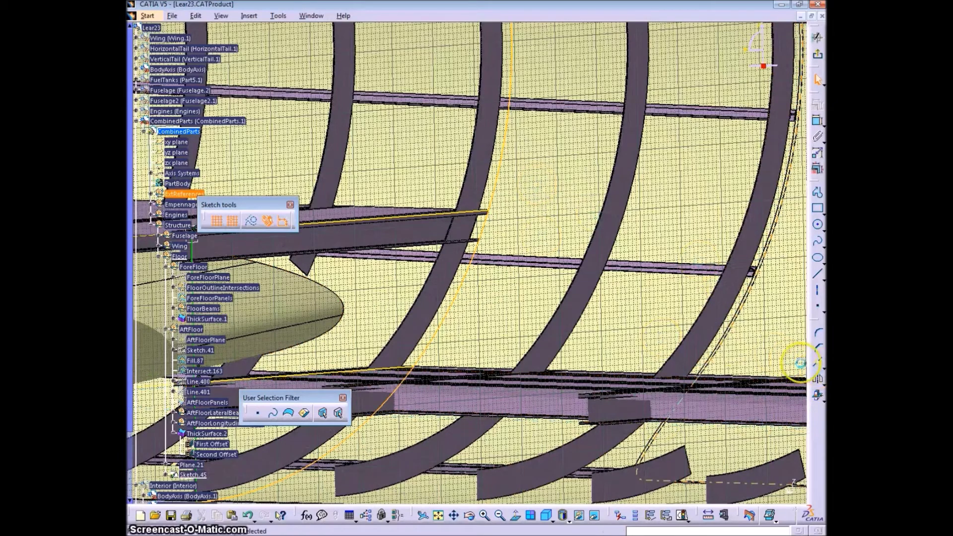
pyautogui.click(821, 367)
pyautogui.press('Escape')
pyautogui.moveTo(505, 226); pyautogui.dragTo(565, 238, button='middle')
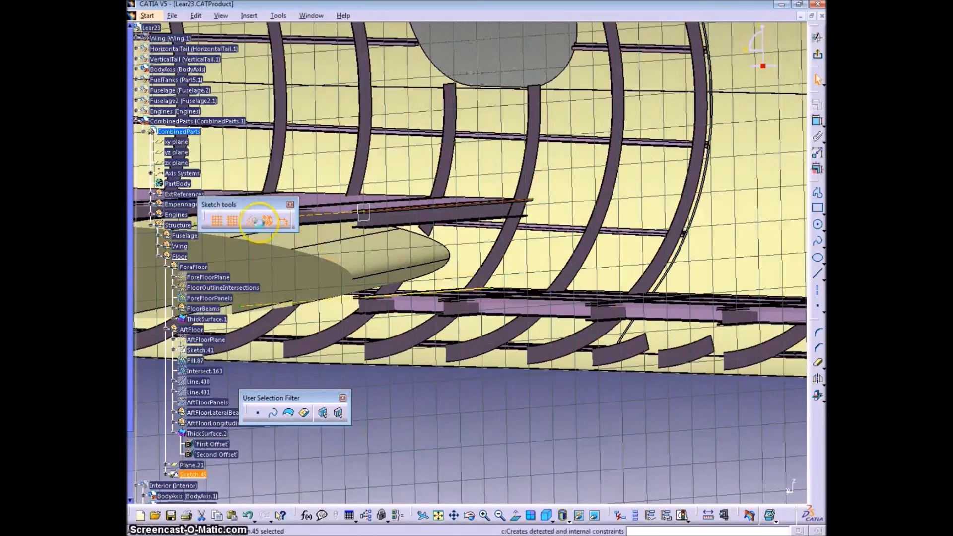
# - Sketch two separate lines, one between the fore and aft floors and one below the aft floor, toggling automatic geometrical constraints
pyautogui.keyDown('ctrl'); pyautogui.moveTo(532, 376); pyautogui.dragTo(525, 403, button='middle'); pyautogui.keyUp('ctrl')
pyautogui.click(818, 274)
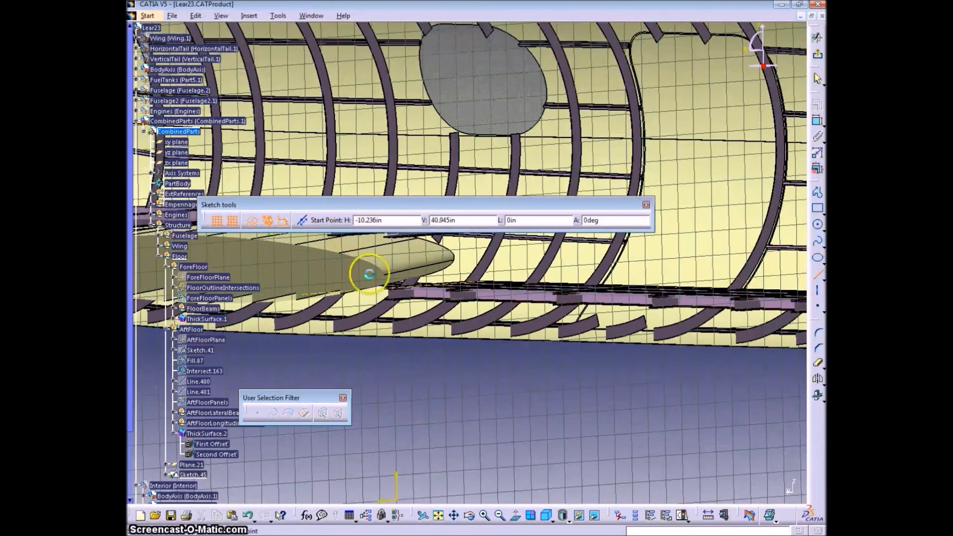
pyautogui.click(489, 252)
pyautogui.click(366, 259)
pyautogui.click(252, 222)
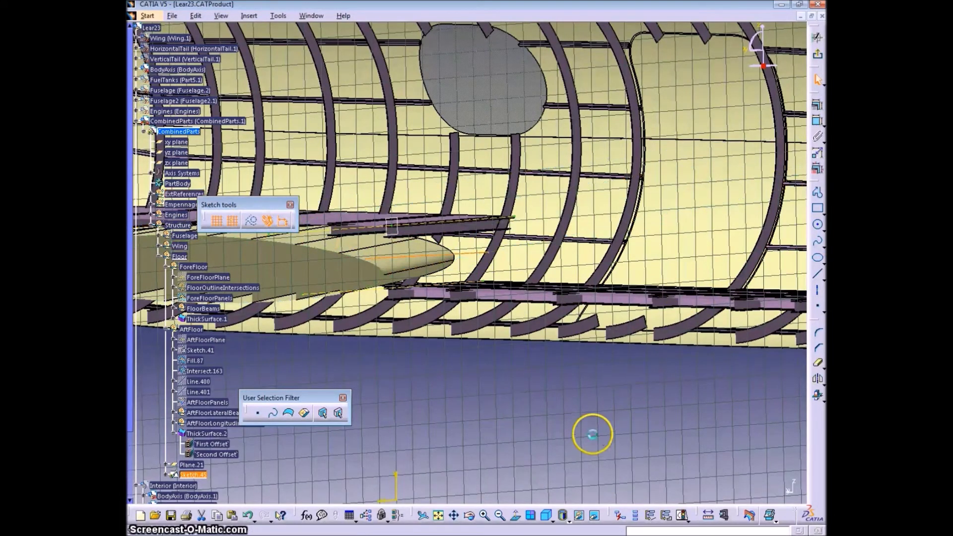
pyautogui.click(819, 275)
pyautogui.click(497, 382)
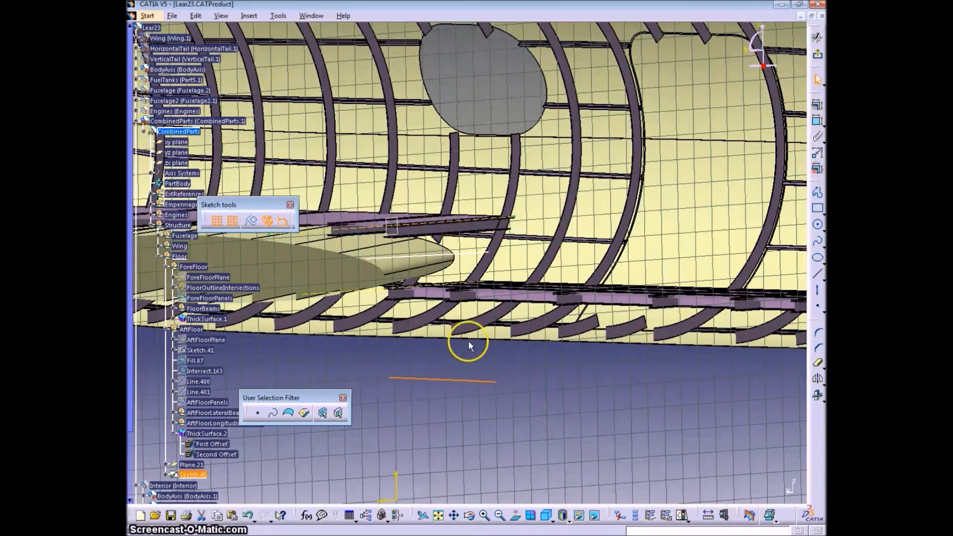
# - Constrain the upper sketched line to be coincident with the fore floor edge
pyautogui.click(439, 255)
pyautogui.click(817, 121)
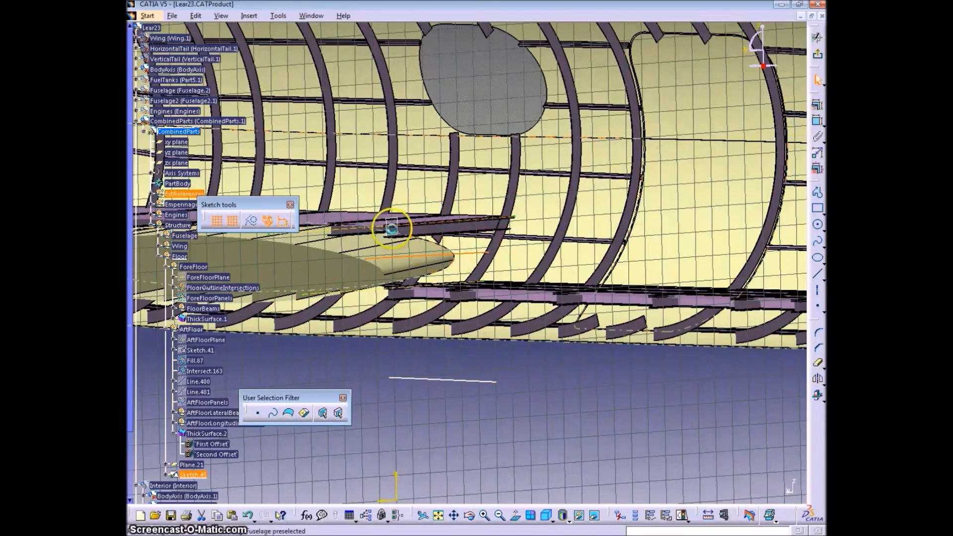
pyautogui.click(437, 255)
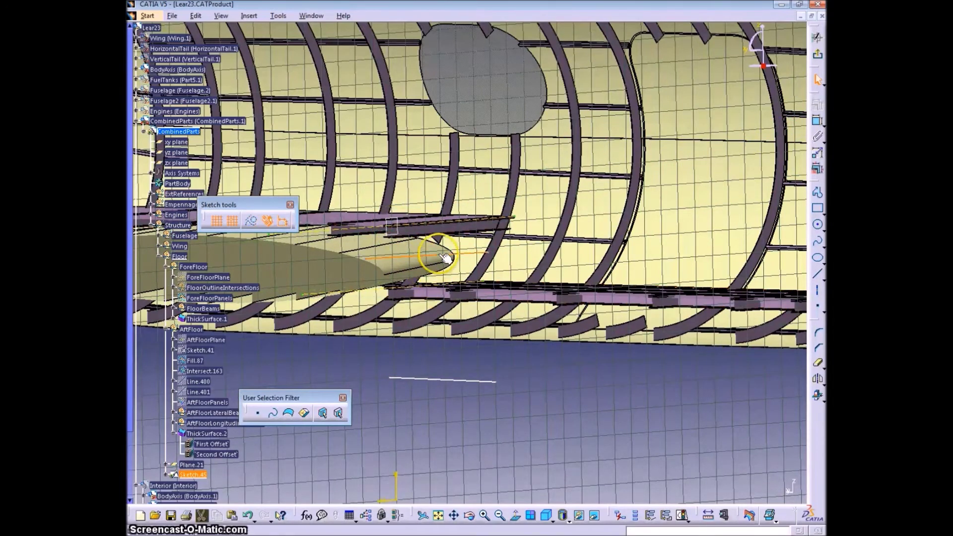
pyautogui.click(817, 120)
pyautogui.rightClick(564, 324)
pyautogui.click(576, 447)
pyautogui.click(364, 227)
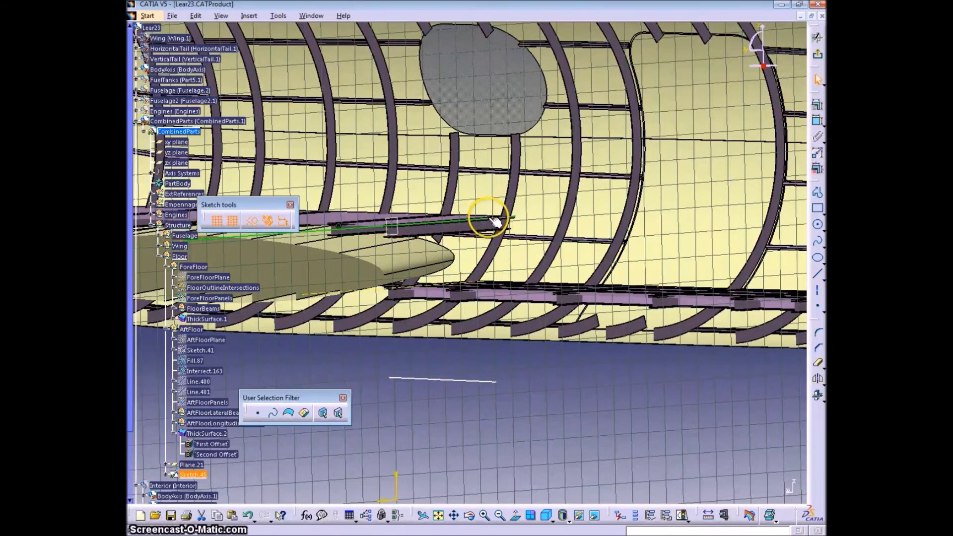
# - Constrain the lower sketched line to be coincident with the aft floor edge
pyautogui.click(482, 381)
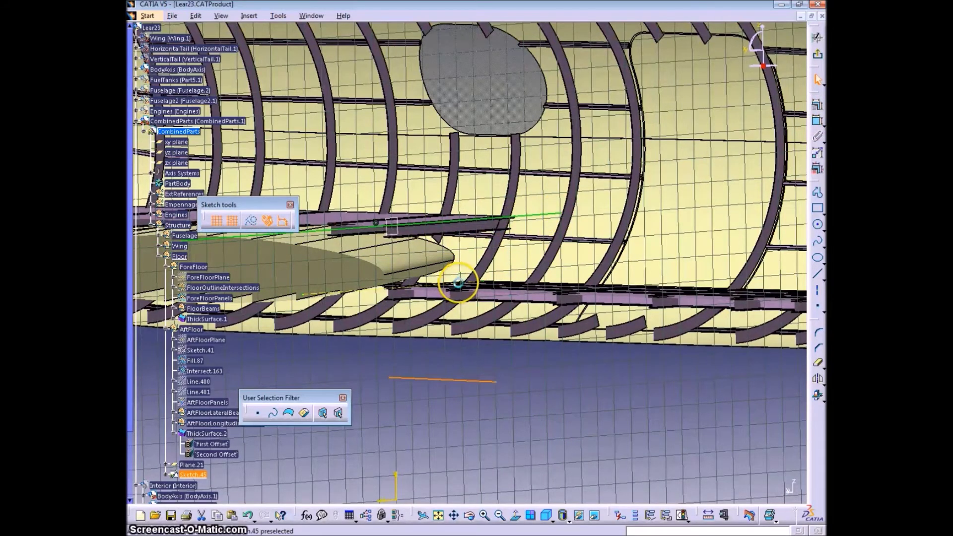
pyautogui.rightClick(645, 333)
pyautogui.click(658, 454)
pyautogui.click(395, 292)
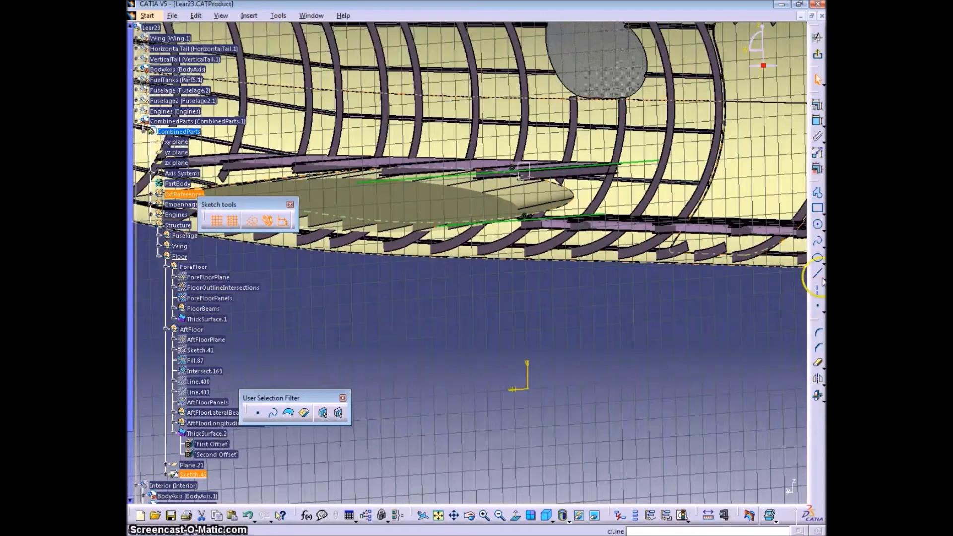
# - Close the riser profile with a slanted line at each end, joining the endpoints of the two floor edge lines
pyautogui.click(818, 273)
pyautogui.click(363, 187)
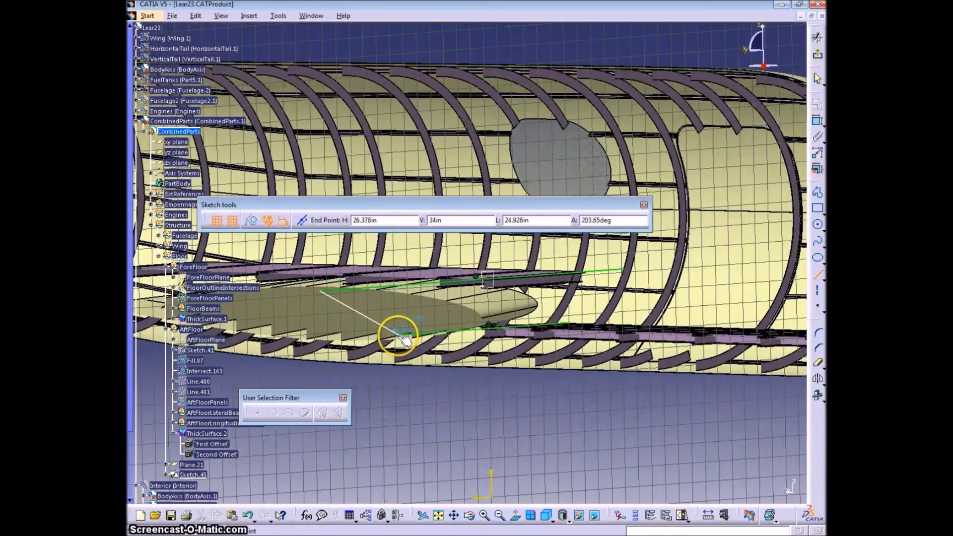
pyautogui.click(400, 336)
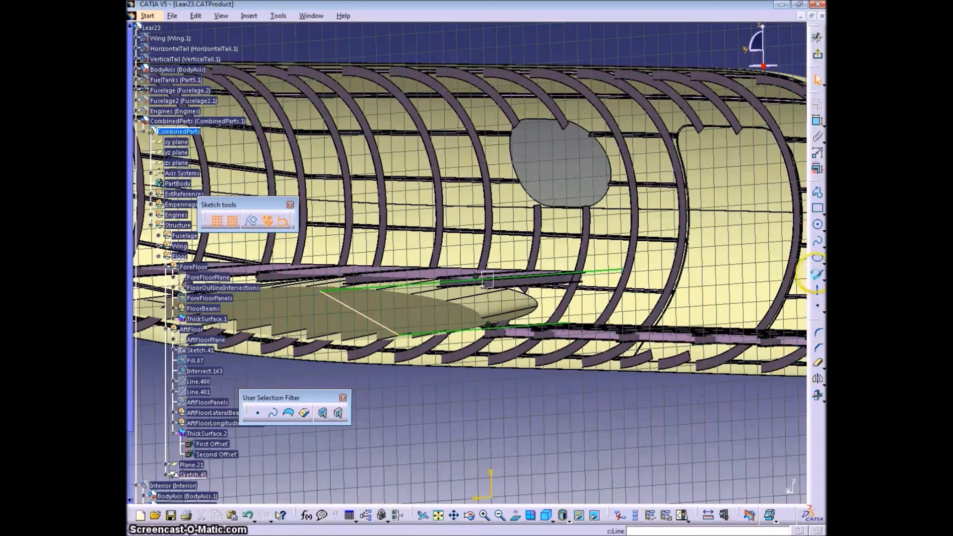
pyautogui.click(817, 274)
pyautogui.click(622, 270)
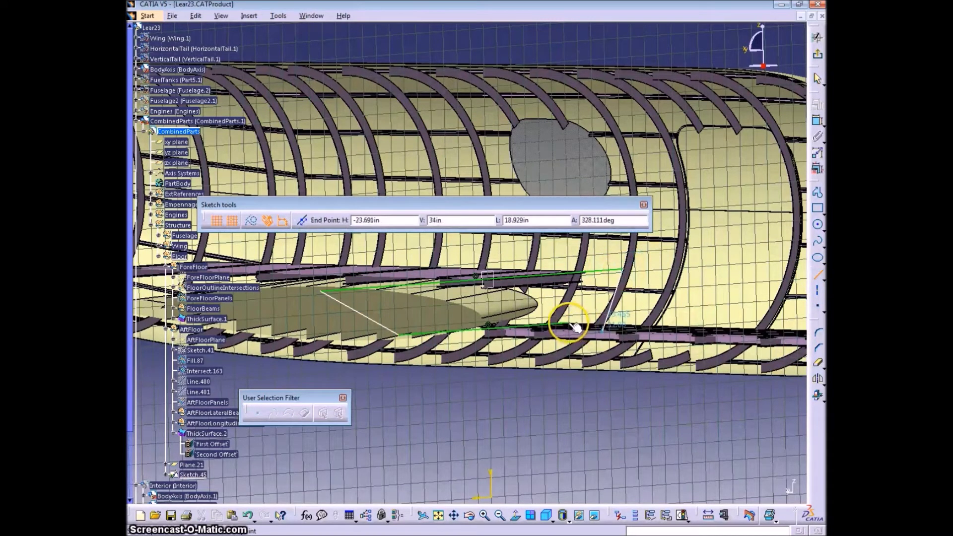
pyautogui.click(572, 320)
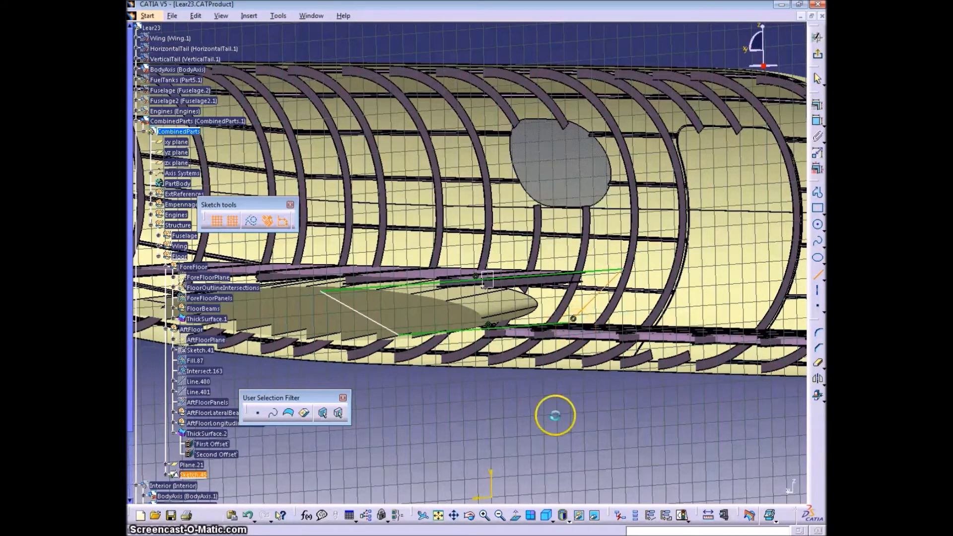
# - Add a distance constraint between the profile's two end lines so that they are parallel
pyautogui.click(817, 122)
pyautogui.rightClick(490, 395)
pyautogui.click(523, 420)
pyautogui.click(530, 408)
pyautogui.doubleClick(532, 406)
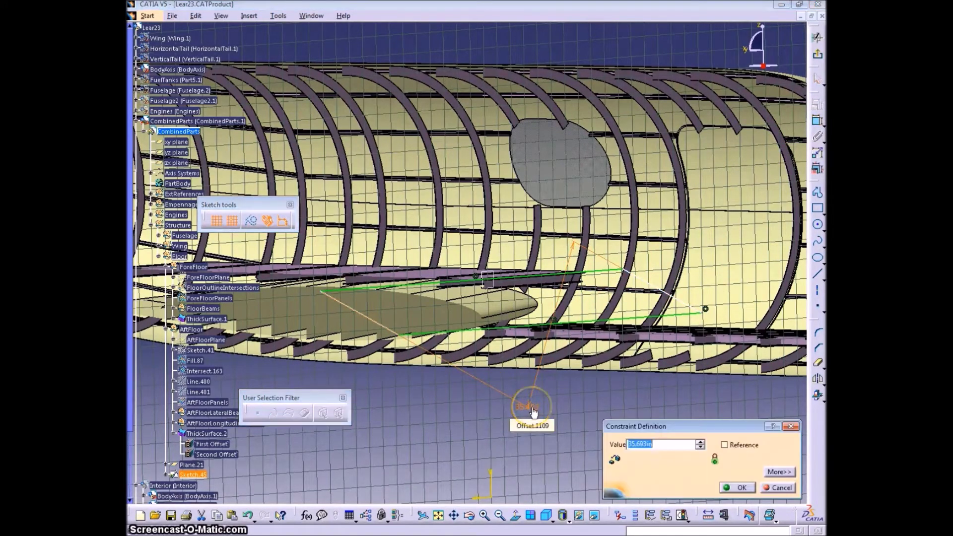
pyautogui.press('Return')
# - Set the distance between the profile's two end lines to 70 in, and reduce it to 60 in
pyautogui.moveTo(492, 358); pyautogui.dragTo(320, 331, button='middle')
pyautogui.doubleClick(320, 332)
pyautogui.write('70')
pyautogui.press('Return')
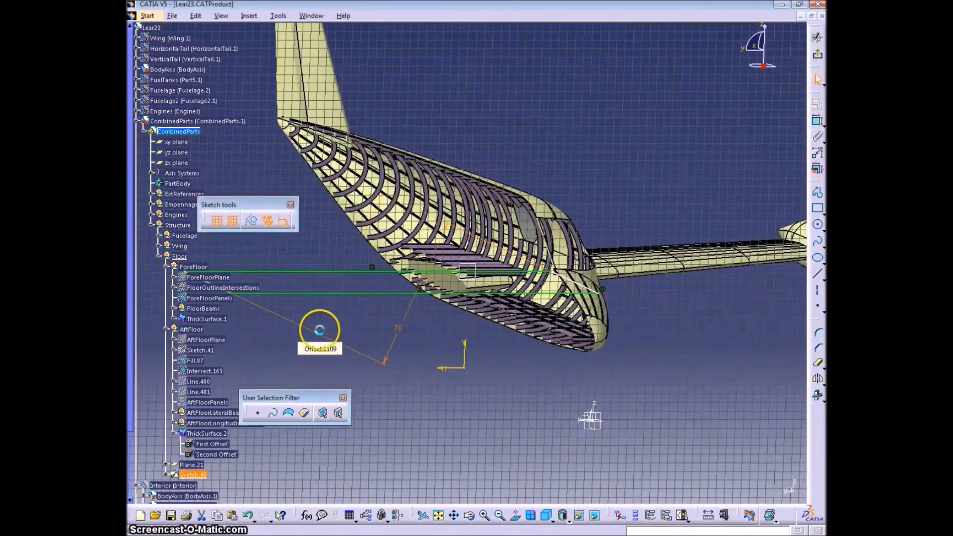
pyautogui.doubleClick(398, 331)
pyautogui.write('60')
pyautogui.press('Return')
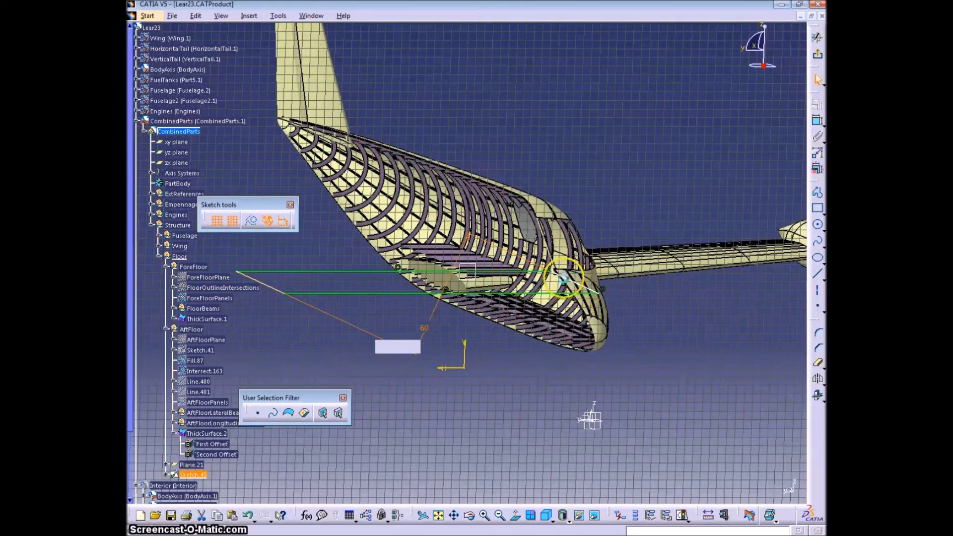
# - Finish the riser sketch and create a Fill surface from its closed profile
pyautogui.moveTo(617, 298); pyautogui.dragTo(571, 268, button='middle')
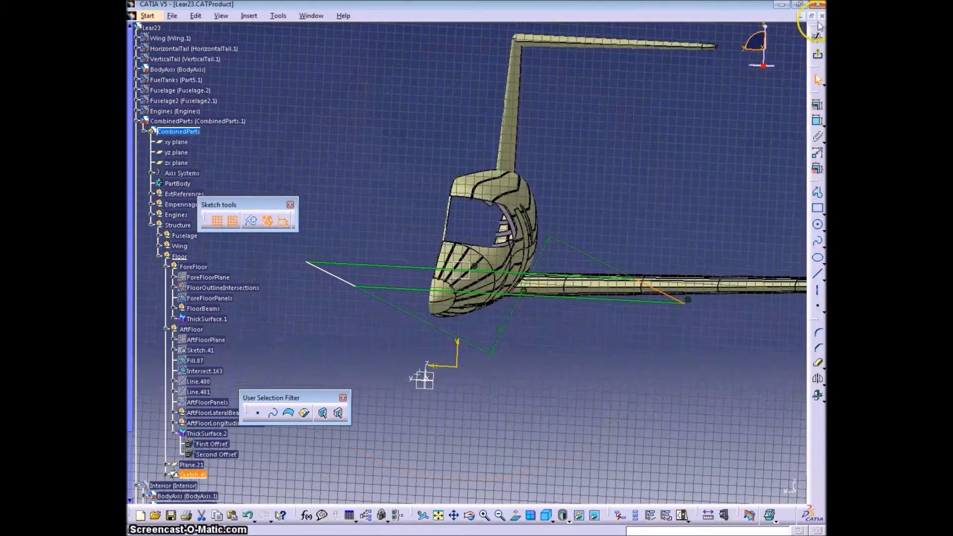
pyautogui.click(818, 36)
pyautogui.click(668, 403)
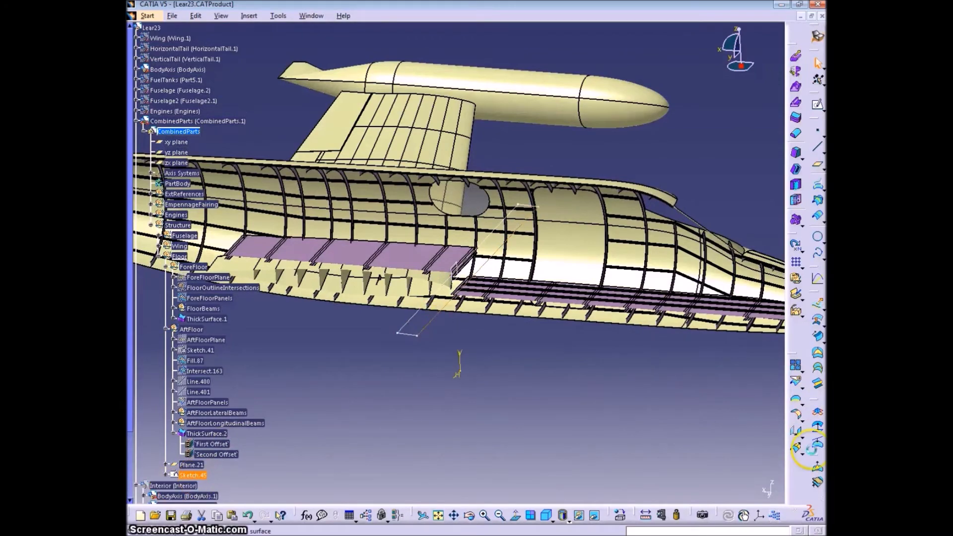
pyautogui.click(805, 436)
pyautogui.click(663, 483)
pyautogui.moveTo(544, 419); pyautogui.dragTo(443, 296, button='middle')
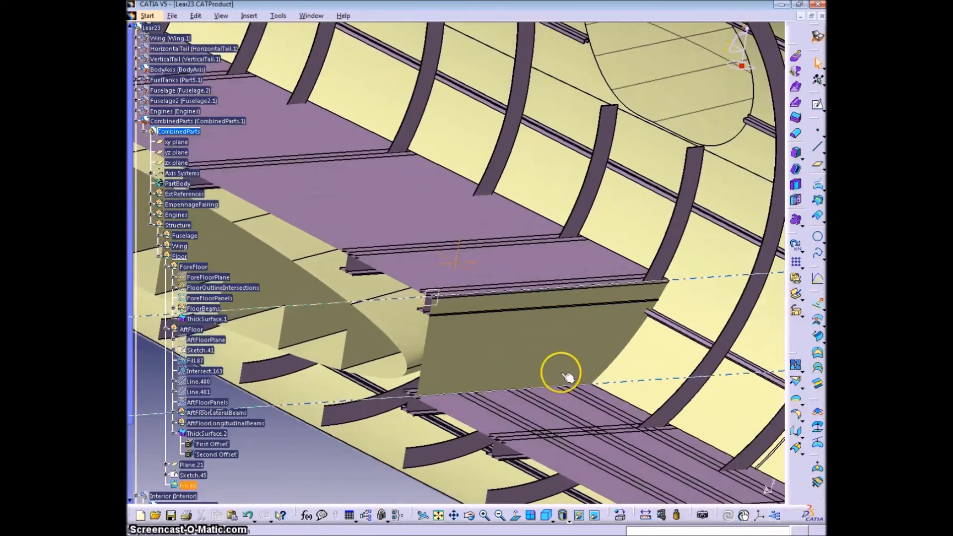
# - Rename the riser's profile sketch FloorRiserSketch
pyautogui.moveTo(562, 374); pyautogui.dragTo(465, 436, button='middle')
pyautogui.click(187, 486)
pyautogui.click(173, 433)
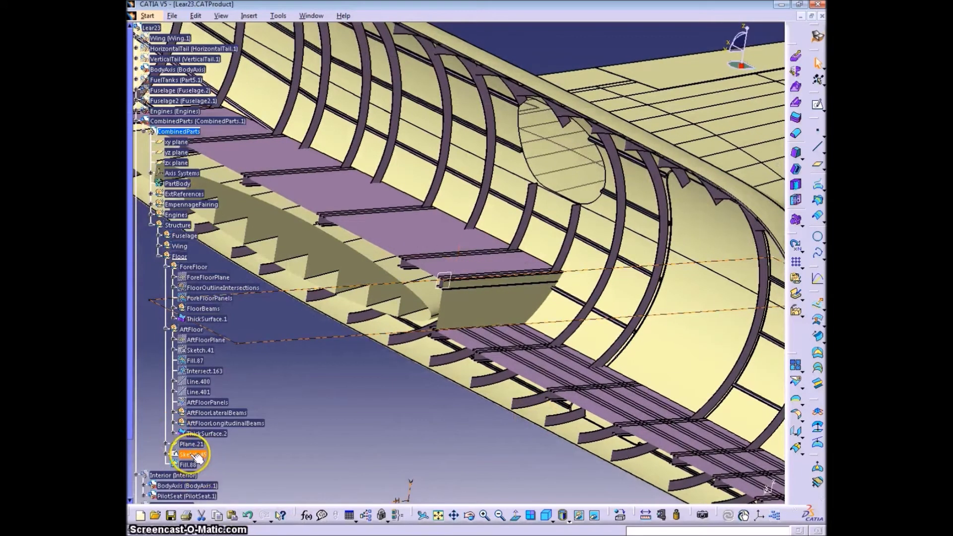
pyautogui.hotkey('alt', 'Return')
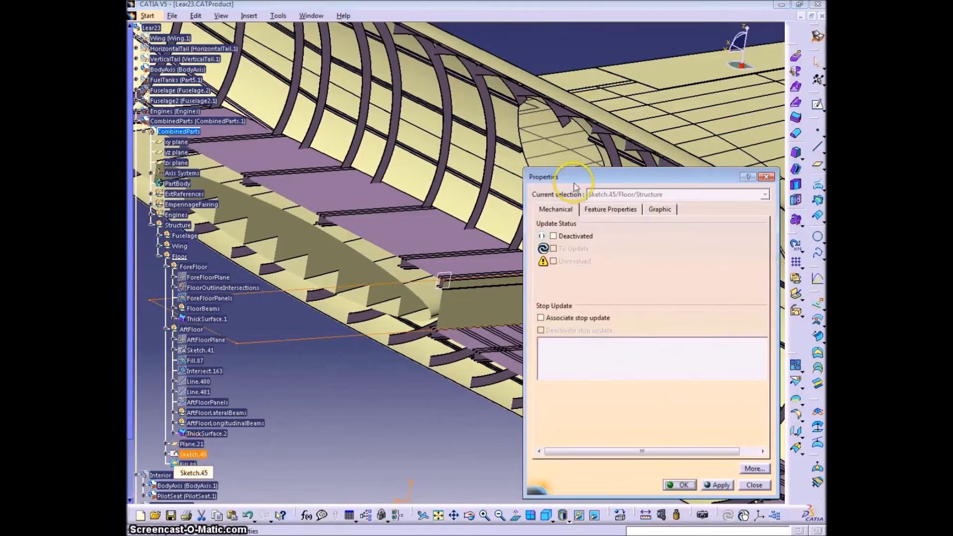
pyautogui.write('FloorRiserSketch')
pyautogui.press('Return')
pyautogui.click(188, 465)
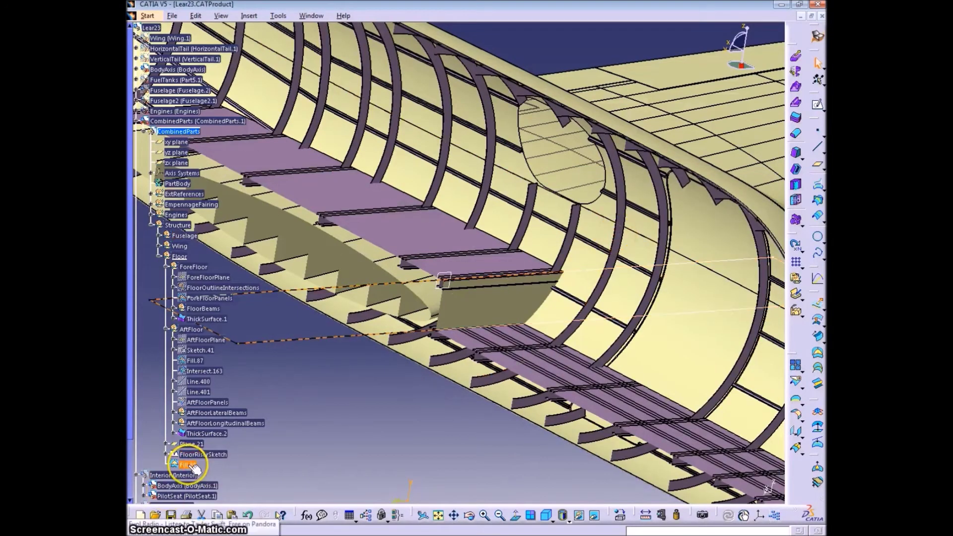
pyautogui.hotkey('alt', 'Return')
pyautogui.click(754, 485)
# - Rename the riser's sketch plane FloorRiserPlane
pyautogui.click(191, 444)
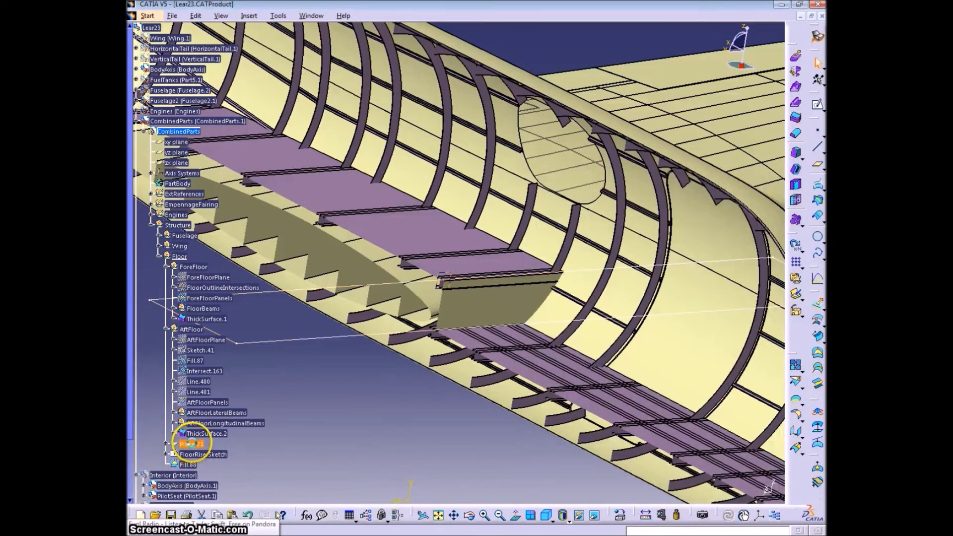
pyautogui.hotkey('alt', 'Return')
pyautogui.write('FloorRiserPla')
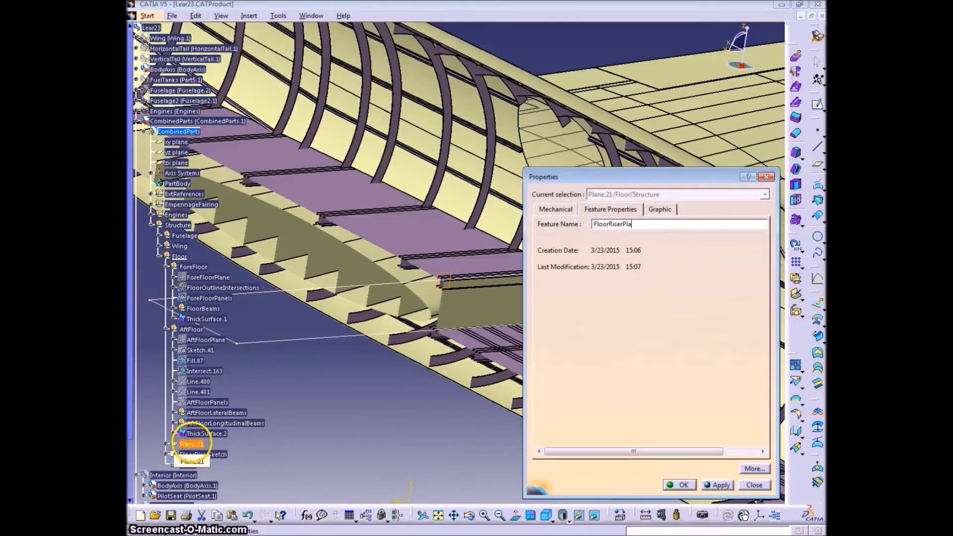
pyautogui.write('ne')
pyautogui.press('Return')
# - Split the riser fill surface with the fuselage surface, keeping the part inside the fuselage
pyautogui.click(499, 309)
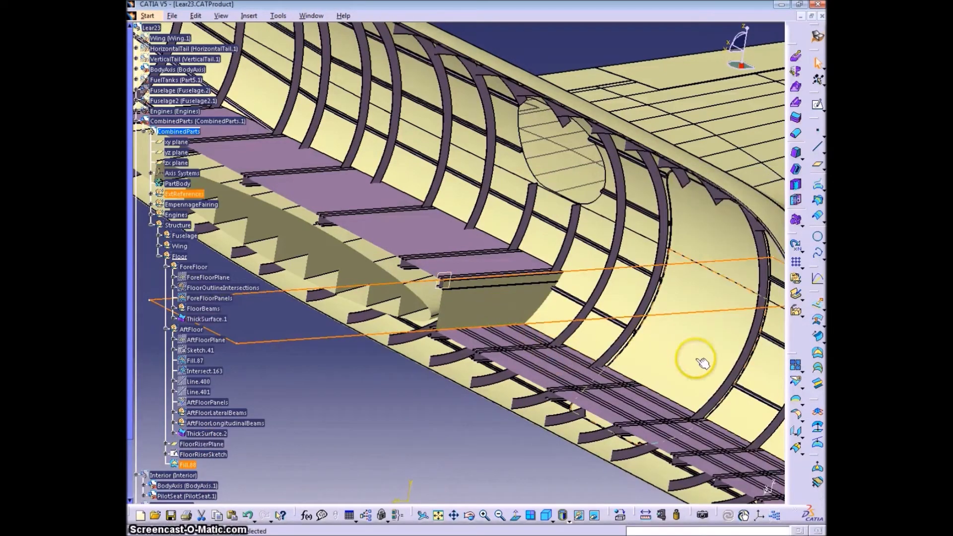
pyautogui.click(797, 381)
pyautogui.click(252, 400)
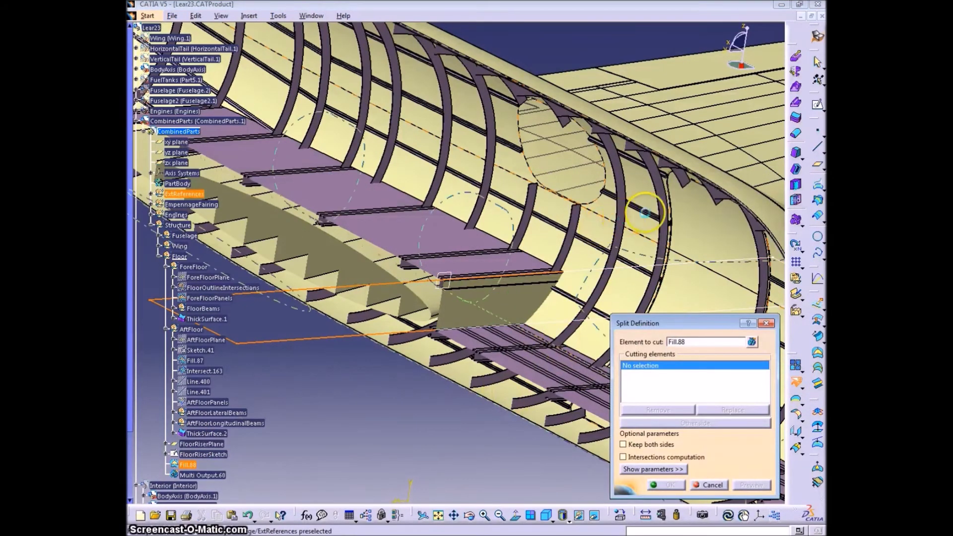
pyautogui.click(663, 487)
# - Group the riser's plane, sketch, fill and split in a new geometrical set named FloorRiser under Floor
pyautogui.moveTo(431, 404); pyautogui.dragTo(267, 270, button='middle')
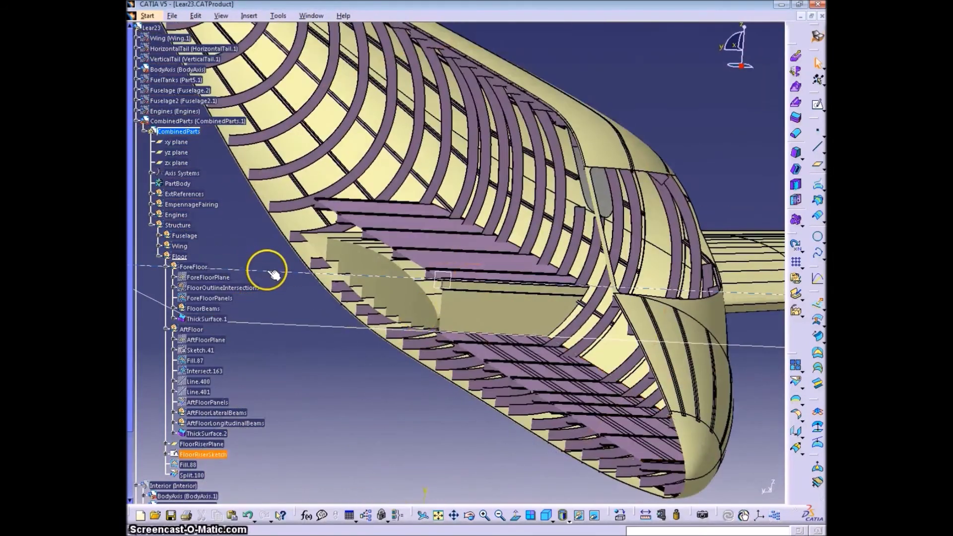
pyautogui.click(192, 476)
pyautogui.click(248, 16)
pyautogui.click(282, 68)
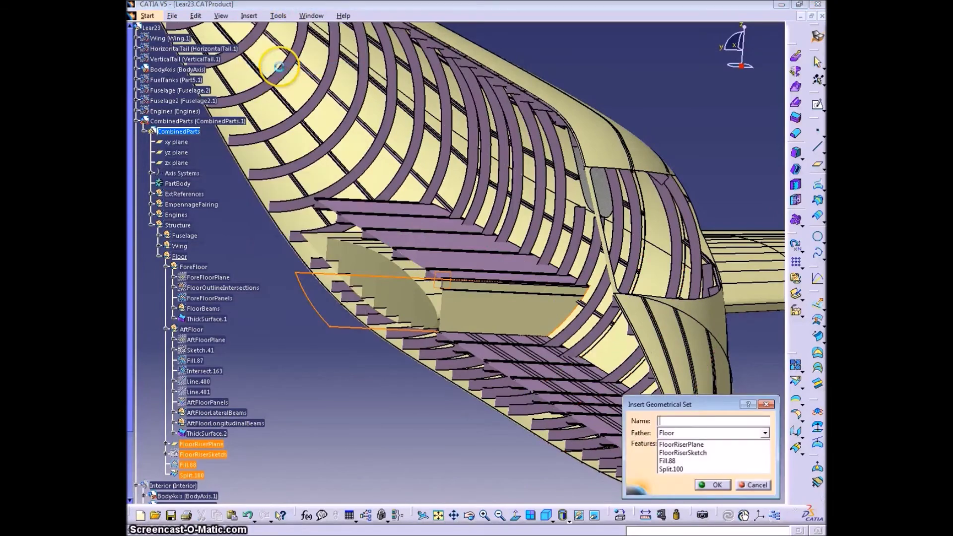
pyautogui.write('FloorRiser')
pyautogui.press('Return')
# - Thicken the split riser surface with a first offset of 0.25 in and hide the source surface
pyautogui.moveTo(397, 305); pyautogui.dragTo(539, 318, button='middle')
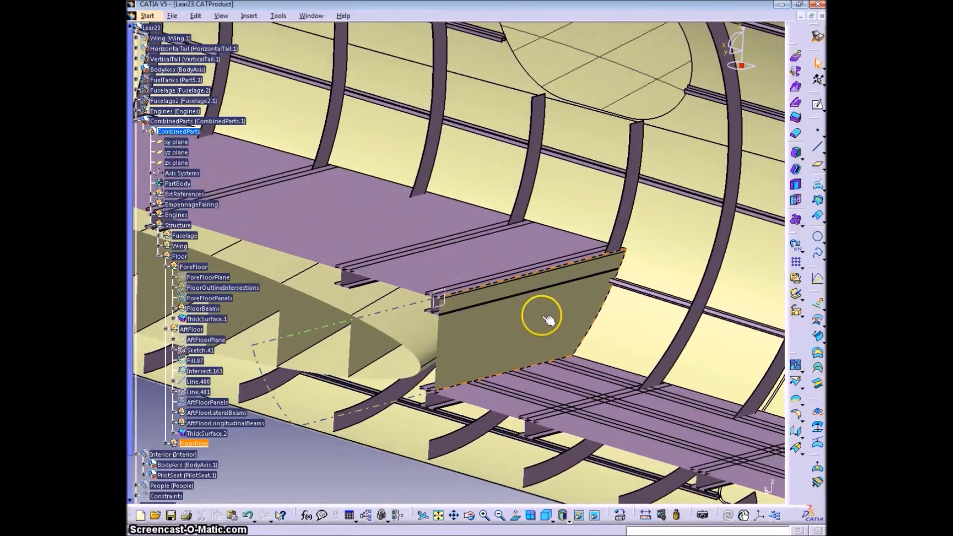
pyautogui.click(796, 118)
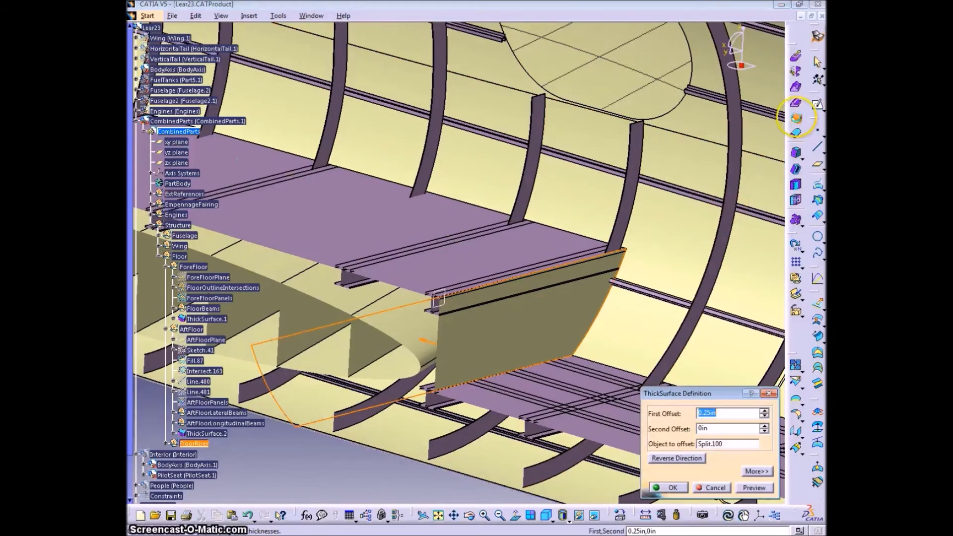
pyautogui.click(668, 488)
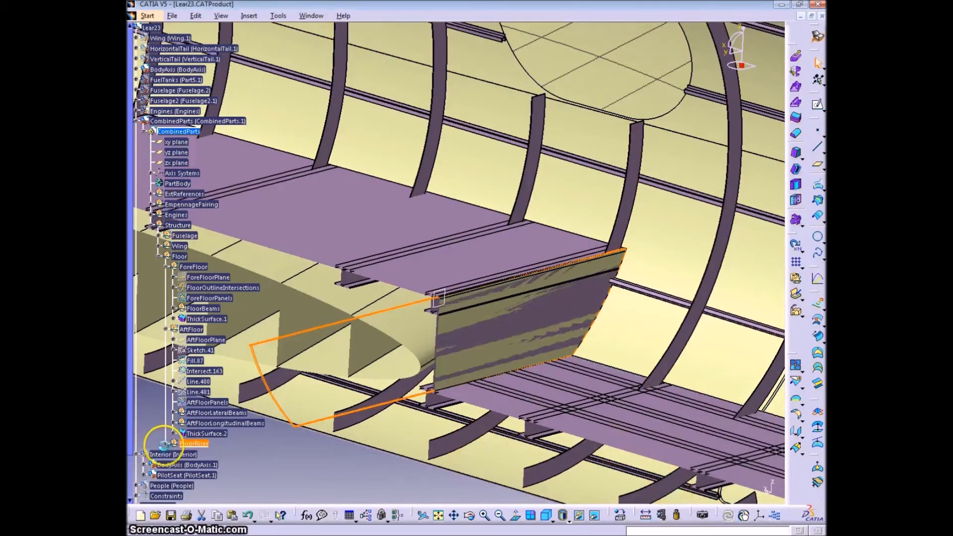
pyautogui.rightClick(204, 479)
pyautogui.click(236, 288)
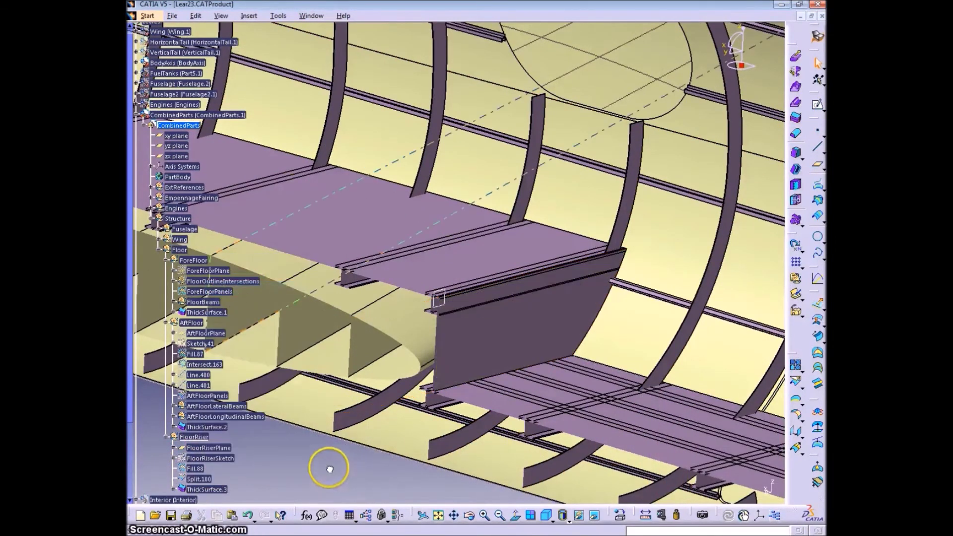
# - Rename the riser's thick surface FloorRiser
pyautogui.click(208, 490)
pyautogui.hotkey('alt', 'Return')
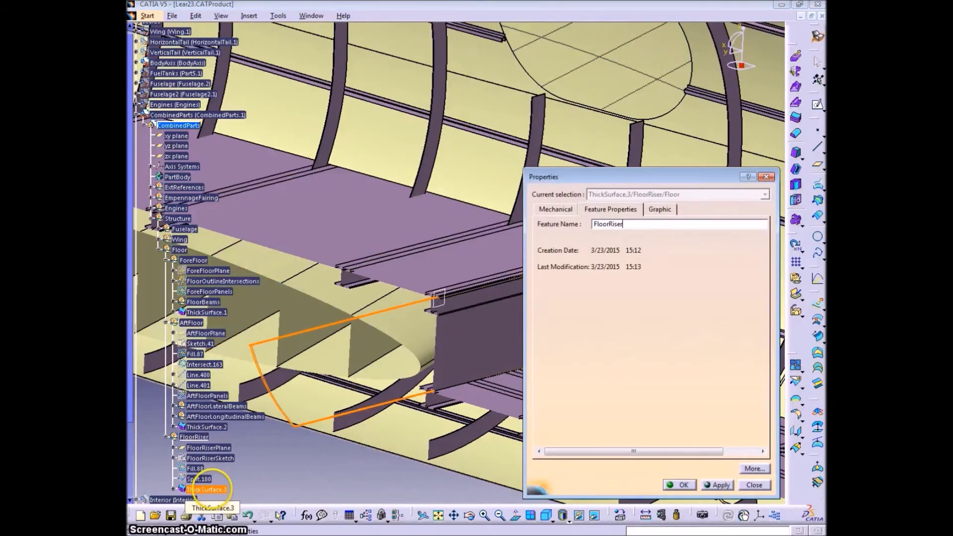
pyautogui.press('Return')
# - Collapse the FloorRiser set and rename the aft floor's thick surface FloorPanels
pyautogui.click(166, 437)
pyautogui.click(212, 428)
pyautogui.hotkey('alt', 'Return')
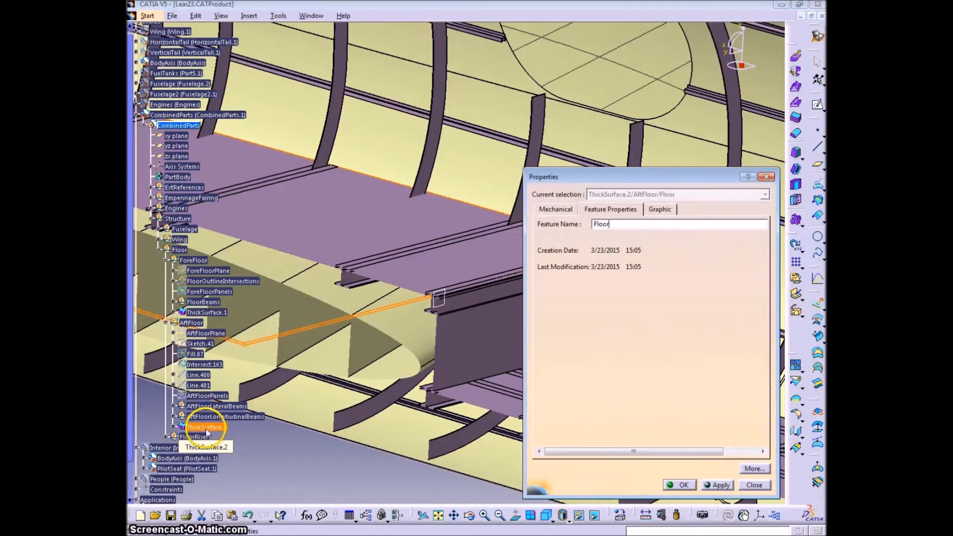
pyautogui.press('Return')
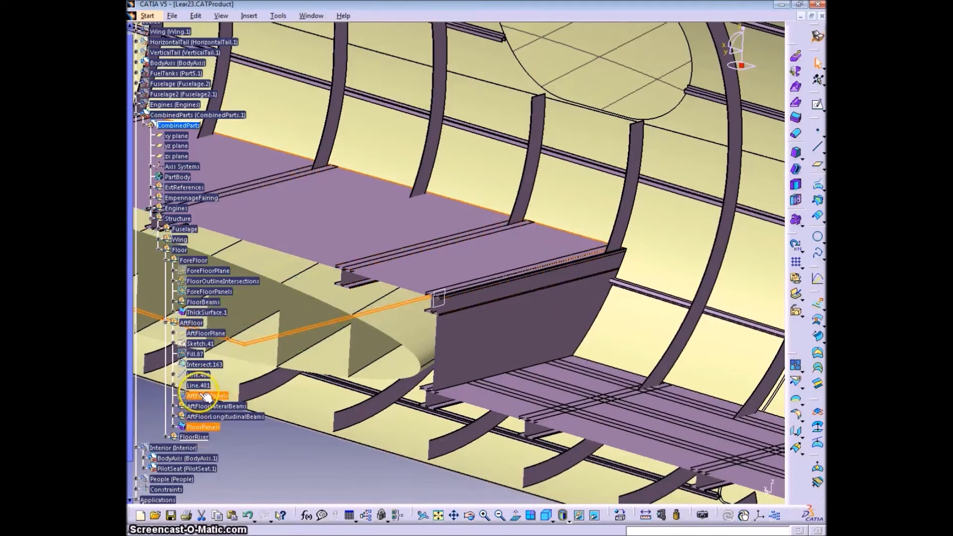
# - Rename the aft floor's panel surface AftFloorPanelsSurf and its thick surface AftFloorFloorPanels
pyautogui.click(203, 396)
pyautogui.hotkey('alt', 'Return')
pyautogui.click(649, 225)
pyautogui.write('Surf')
pyautogui.press('Return')
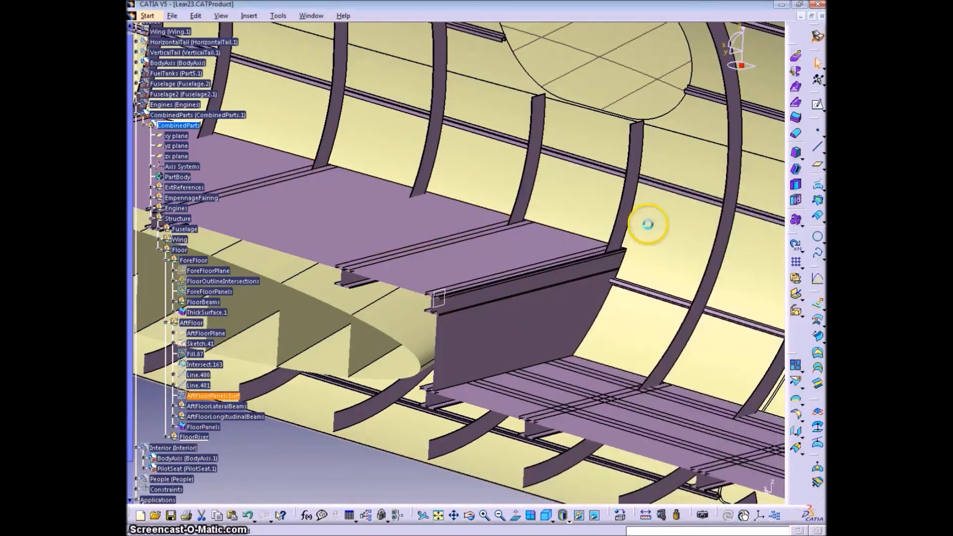
pyautogui.click(203, 427)
pyautogui.hotkey('alt', 'Return')
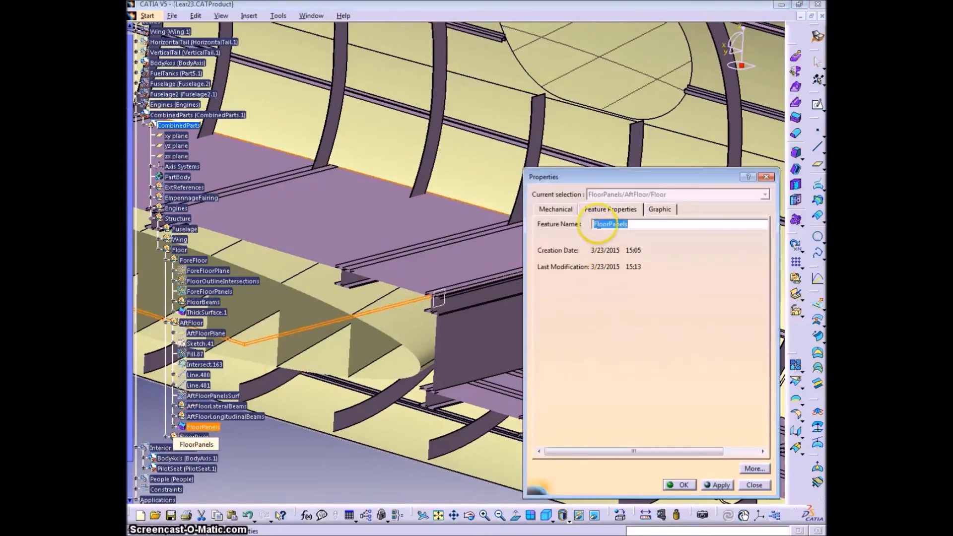
pyautogui.press('Return')
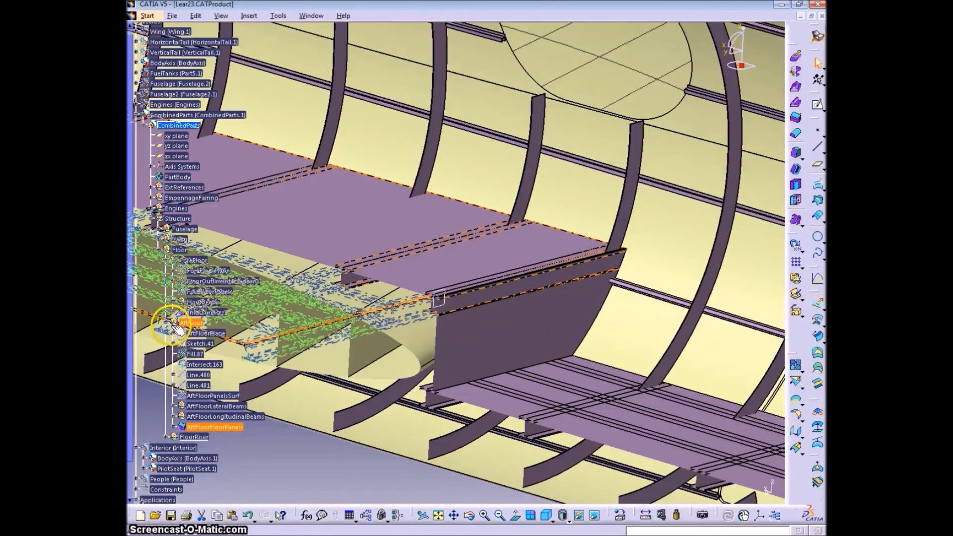
# - Collapse the AftFloor set and rename the fore floor's panel surface ForeFloorPanelsSurf
pyautogui.click(196, 301)
pyautogui.click(212, 292)
pyautogui.hotkey('alt', 'Return')
pyautogui.write('S')
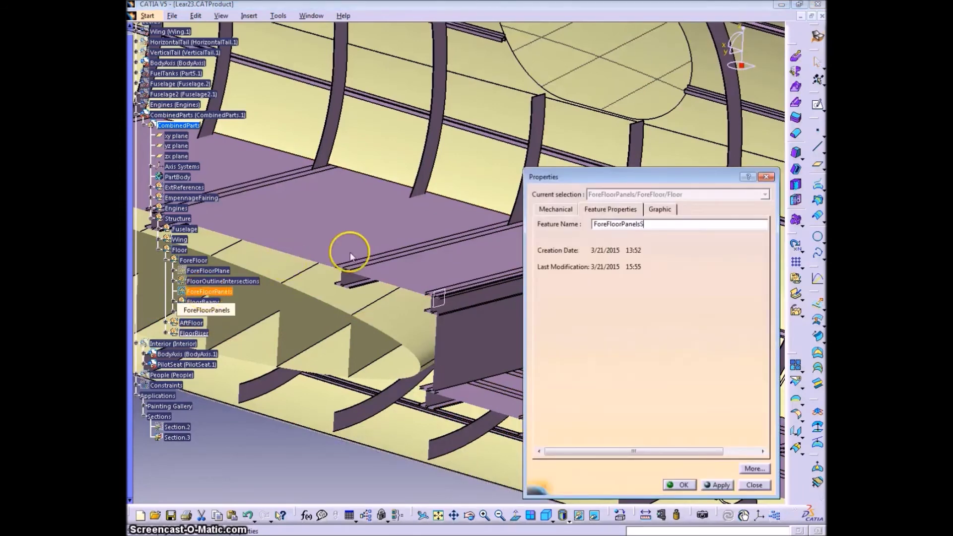
pyautogui.write('urf')
pyautogui.press('Return')
# - Rename the fore floor's thick surface ForeFloorPanels
pyautogui.click(206, 312)
pyautogui.hotkey('alt', 'Return')
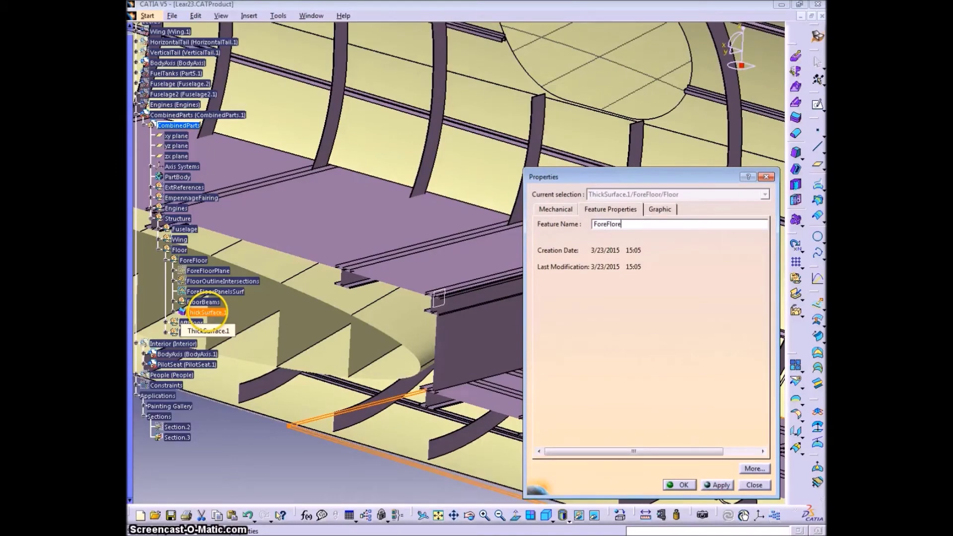
pyautogui.write('ForeFloorPanels')
pyautogui.press('Return')
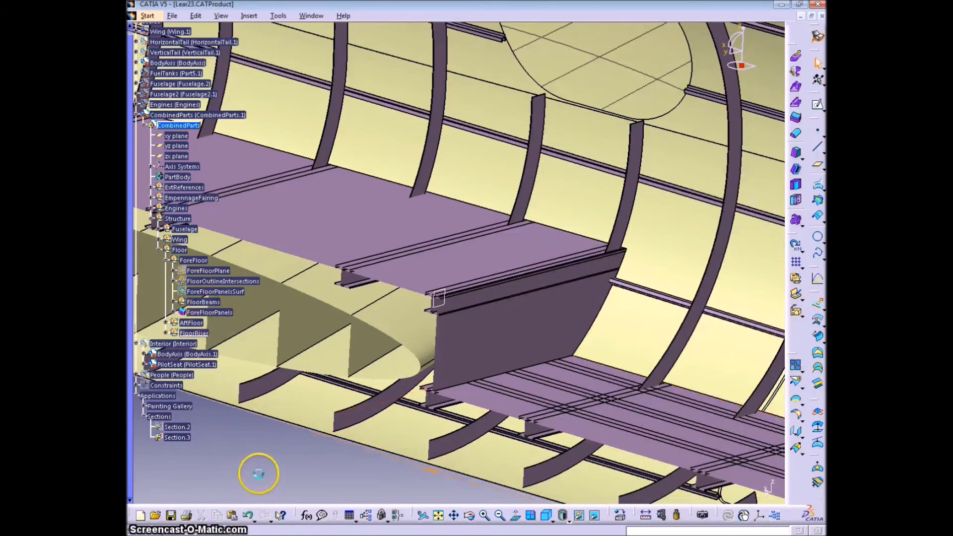
pyautogui.moveTo(457, 397); pyautogui.dragTo(248, 273, button='middle')
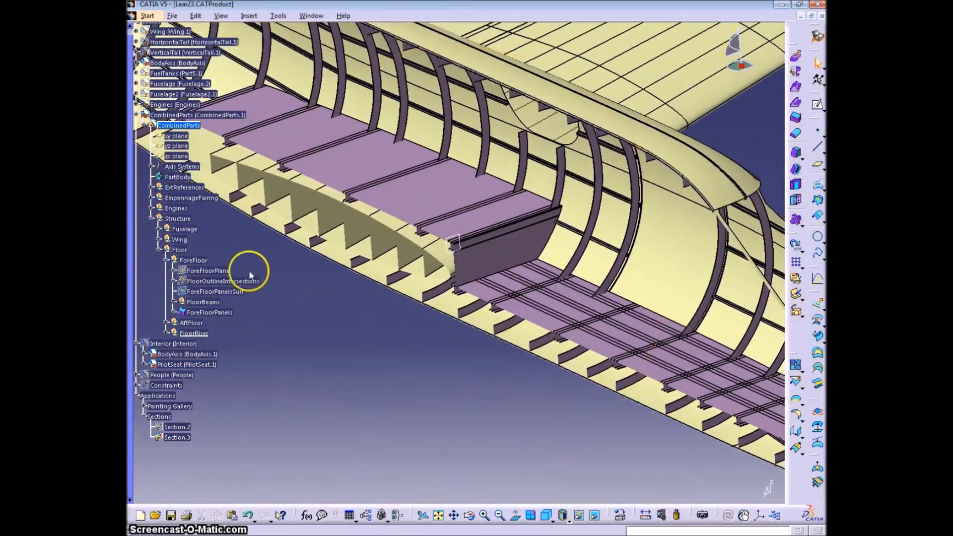
pyautogui.click(167, 262)
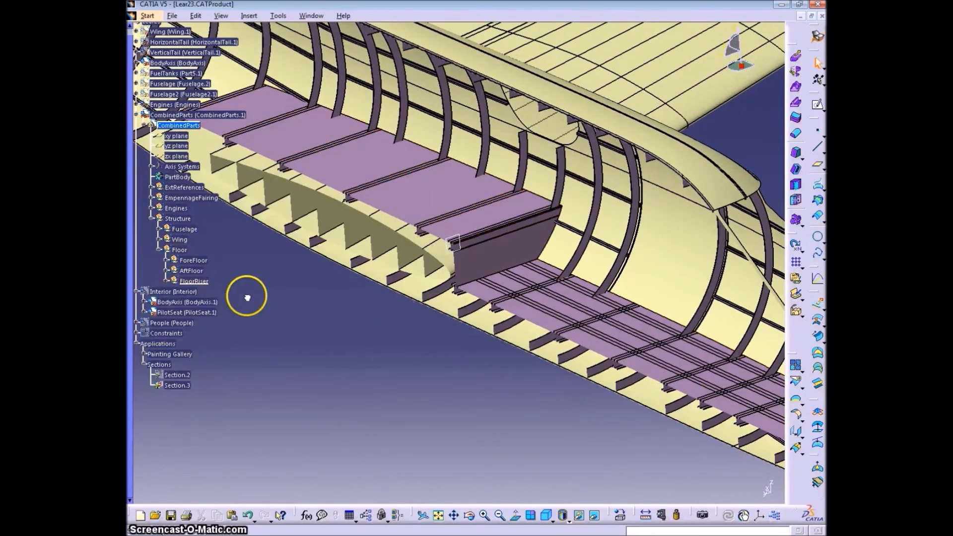
pyautogui.click(165, 260)
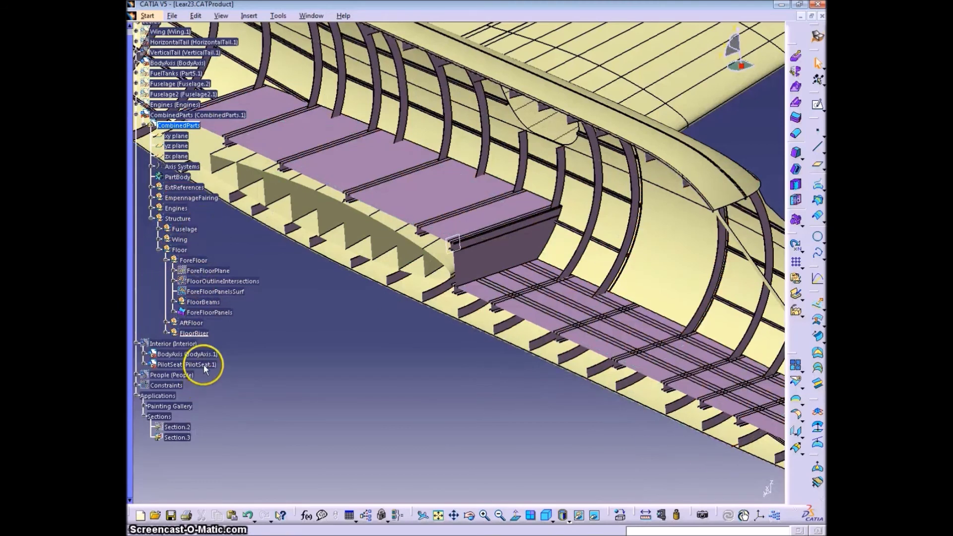
# - Try to move ForeFloorPanels directly into the Interior product, also with the Lear23 assembly active
pyautogui.click(179, 343)
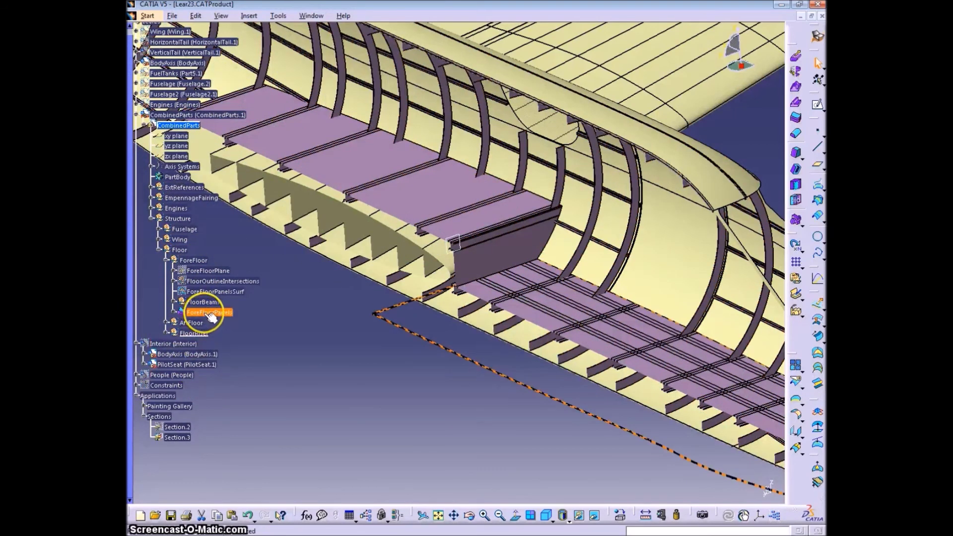
pyautogui.moveTo(205, 314); pyautogui.dragTo(165, 343)
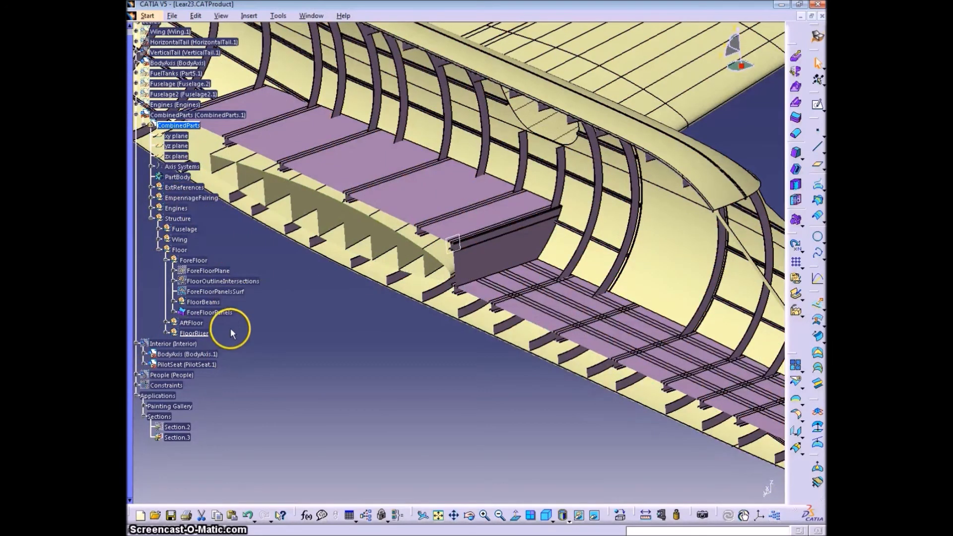
pyautogui.moveTo(197, 314); pyautogui.dragTo(176, 342)
pyautogui.scroll(2, 283, 287)
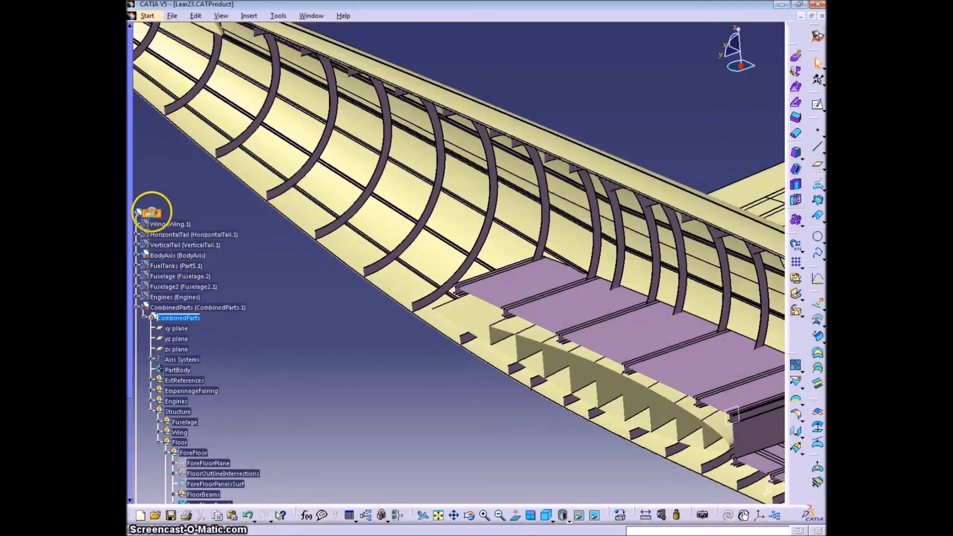
pyautogui.doubleClick(152, 212)
pyautogui.scroll(-2, 323, 391)
pyautogui.moveTo(222, 317); pyautogui.dragTo(185, 336)
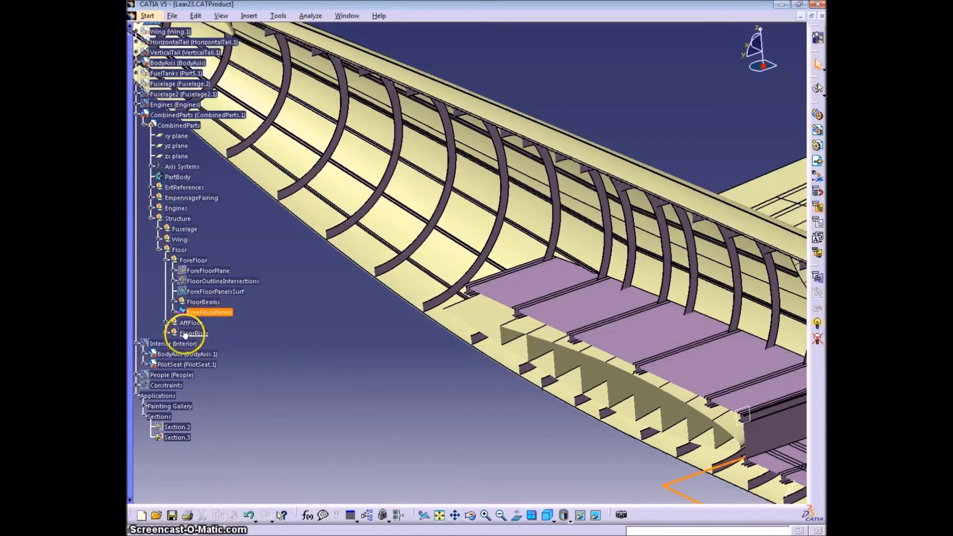
# - Try to reassign ForeFloorPanels to the Interior product through its object commands, and check the product's contents
pyautogui.rightClick(206, 310)
pyautogui.click(369, 405)
pyautogui.doubleClick(179, 125)
pyautogui.rightClick(210, 312)
pyautogui.click(244, 417)
pyautogui.click(184, 343)
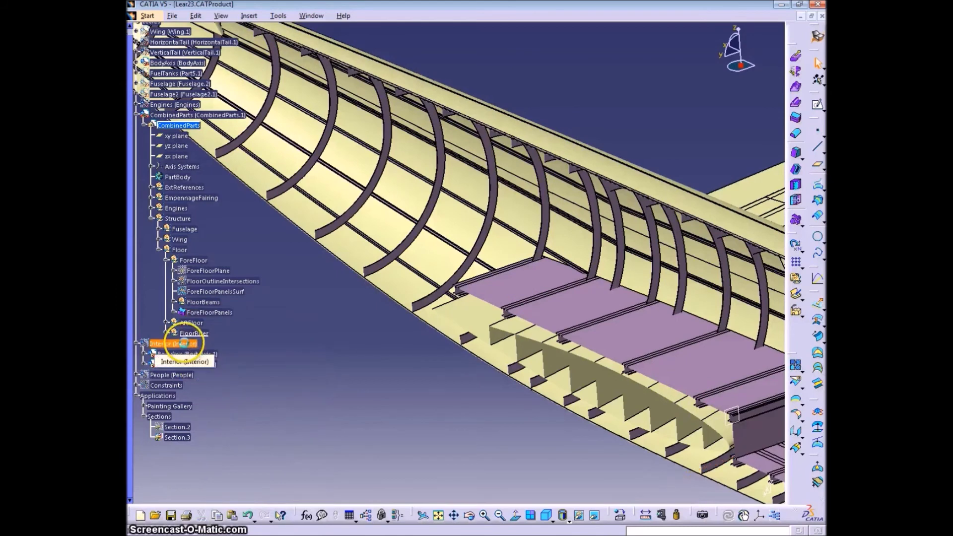
pyautogui.doubleClick(185, 344)
pyautogui.click(144, 364)
pyautogui.click(144, 364)
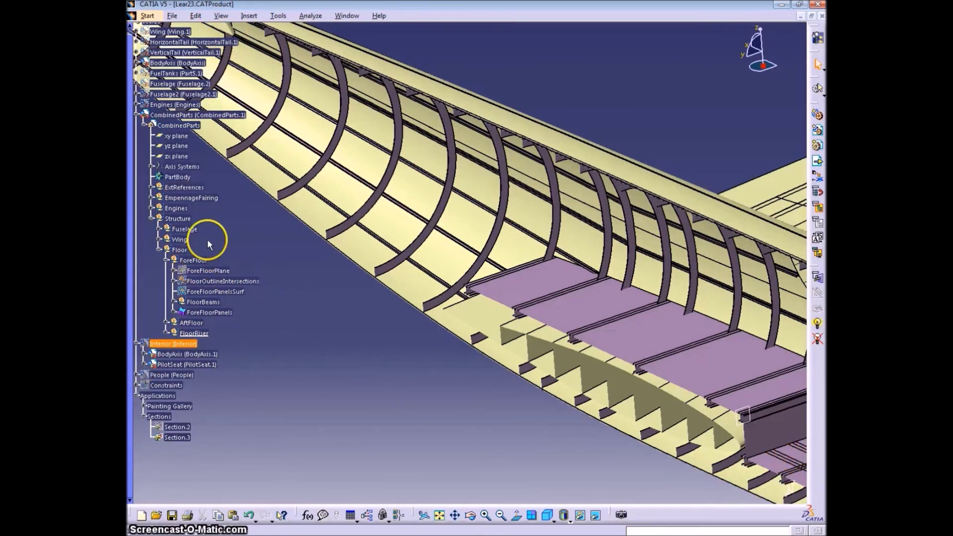
# - Activate the CombinedParts part and insert a geometrical set named Interior directly under it
pyautogui.doubleClick(179, 125)
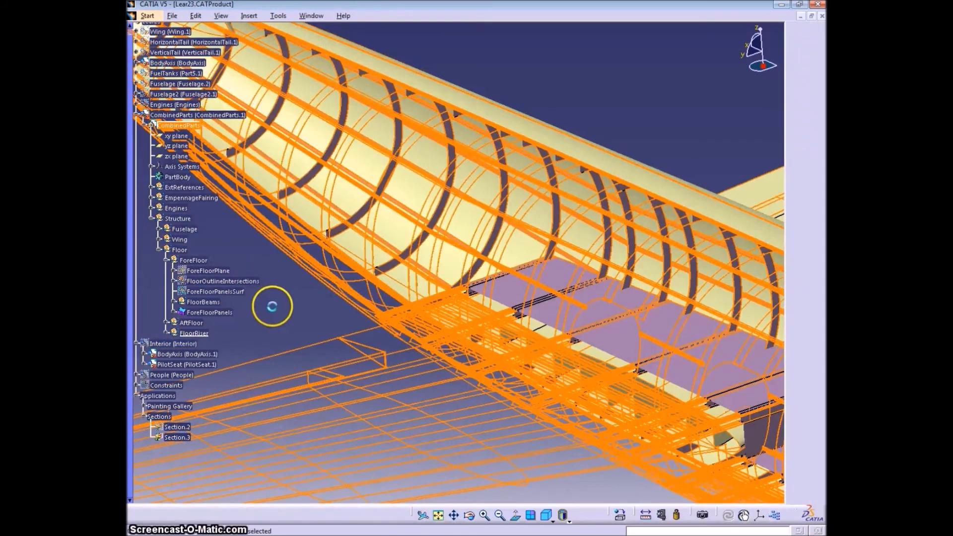
pyautogui.click(249, 15)
pyautogui.click(290, 74)
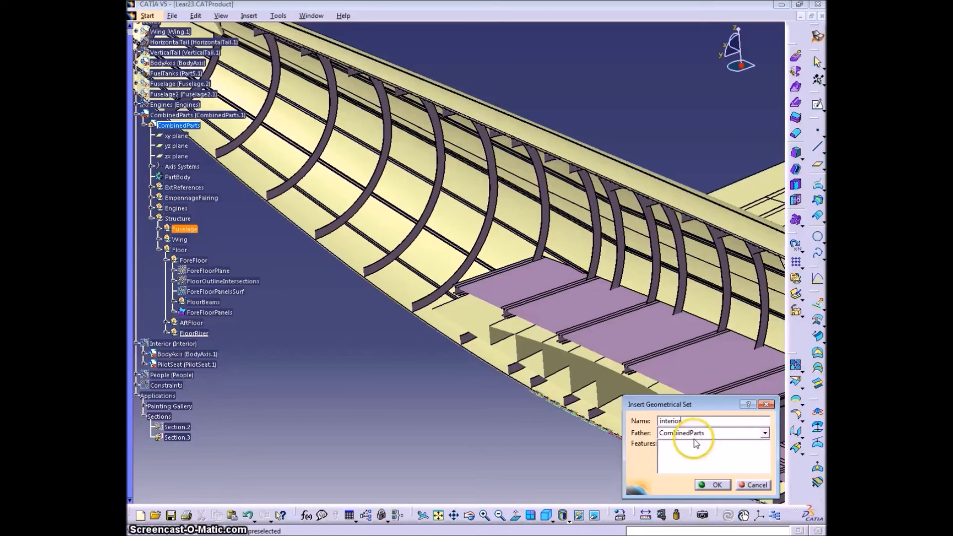
pyautogui.click(715, 485)
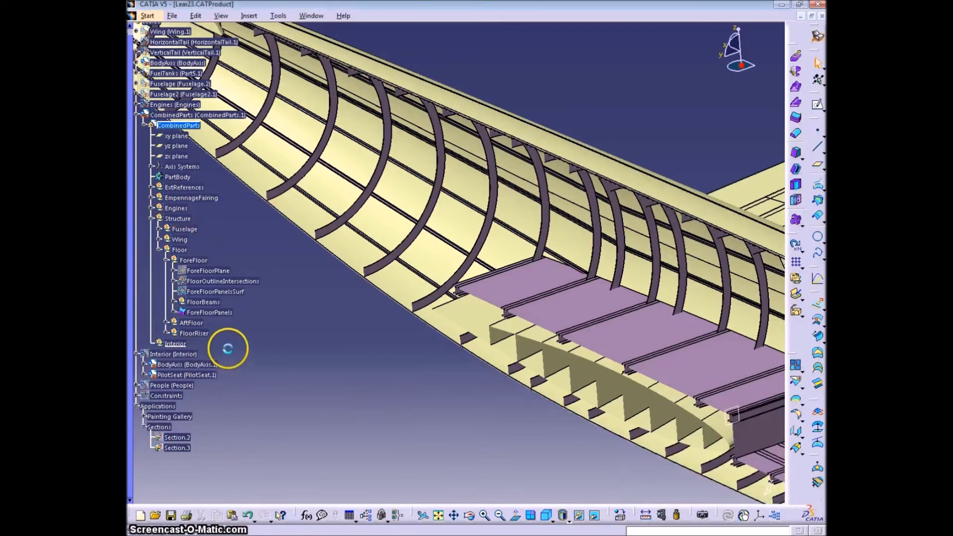
# - Insert a geometrical set named Floor with the Interior set as its father
pyautogui.click(249, 16)
pyautogui.click(277, 68)
pyautogui.click(764, 434)
pyautogui.write('interi')
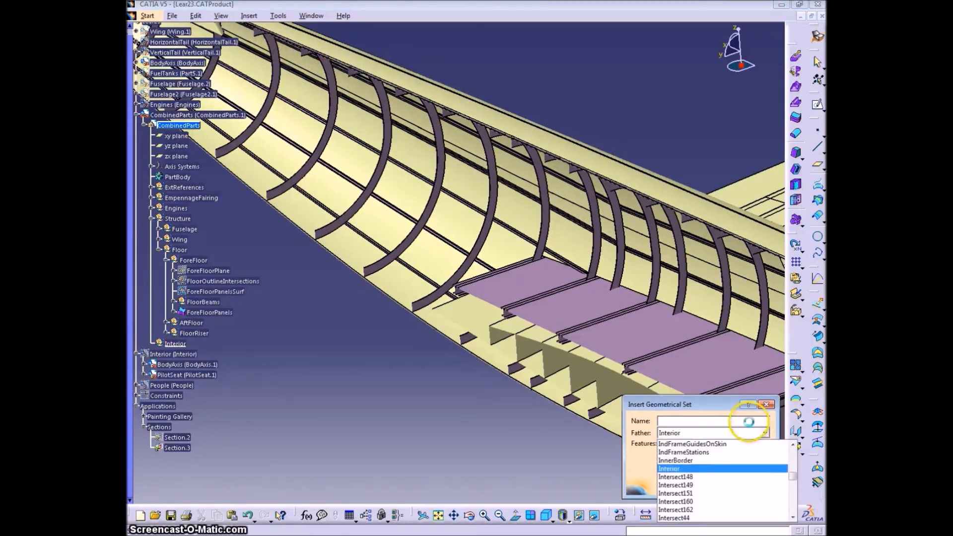
pyautogui.click(751, 422)
pyautogui.write('Floor')
pyautogui.press('Return')
# - Try to move ForeFloorPanels straight into the Floor set under Interior
pyautogui.moveTo(215, 312); pyautogui.dragTo(185, 356)
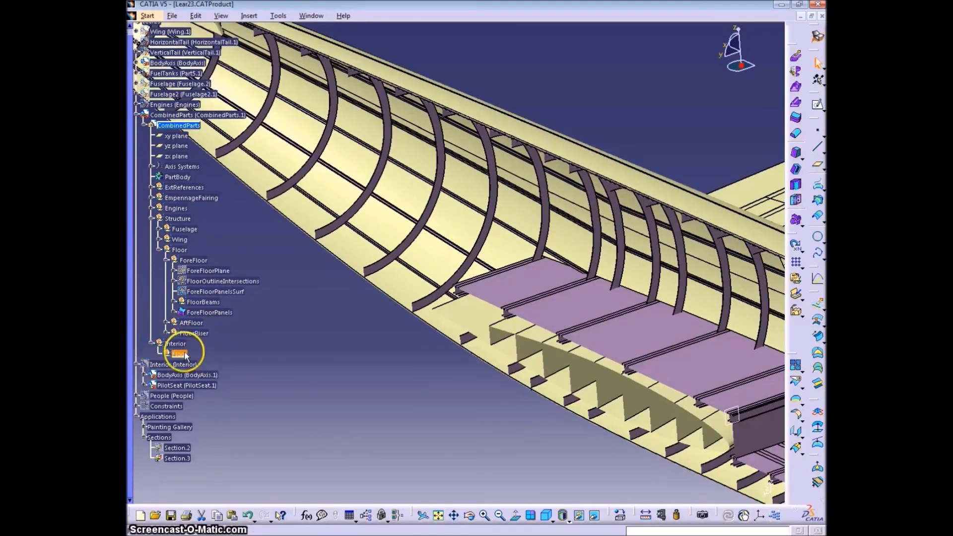
pyautogui.moveTo(227, 316); pyautogui.dragTo(184, 356)
pyautogui.scroll(-3, 266, 356)
pyautogui.scroll(3, 266, 357)
# - Expand the FloorRiser set and change its thick surface's geometrical set, placing it before the Floor set under Interior
pyautogui.click(169, 332)
pyautogui.scroll(-3, 223, 393)
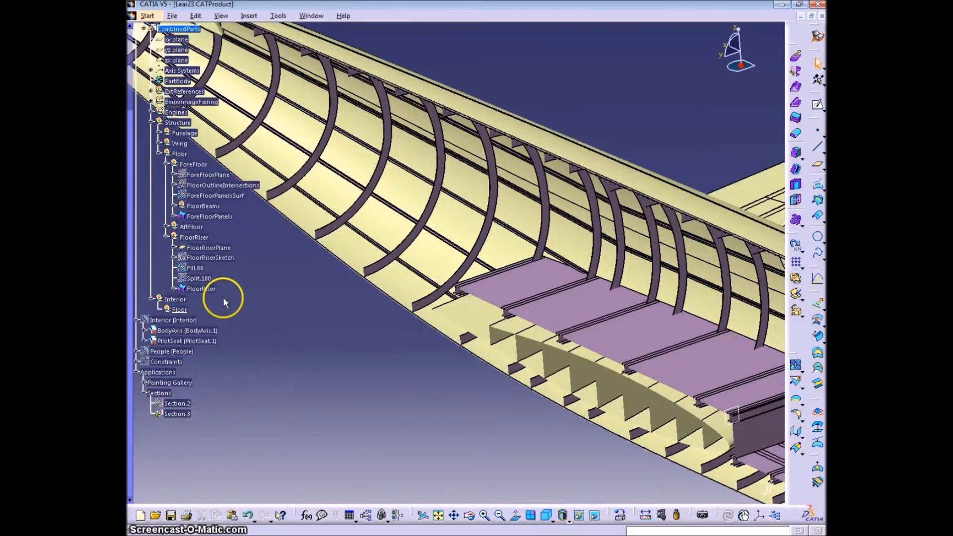
pyautogui.rightClick(201, 288)
pyautogui.click(356, 447)
pyautogui.click(766, 432)
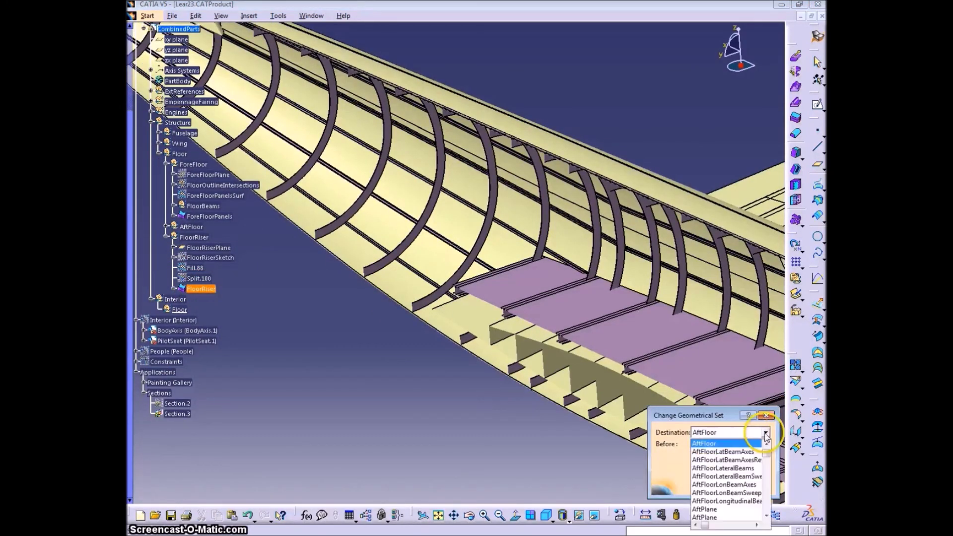
pyautogui.moveTo(768, 456); pyautogui.dragTo(769, 462)
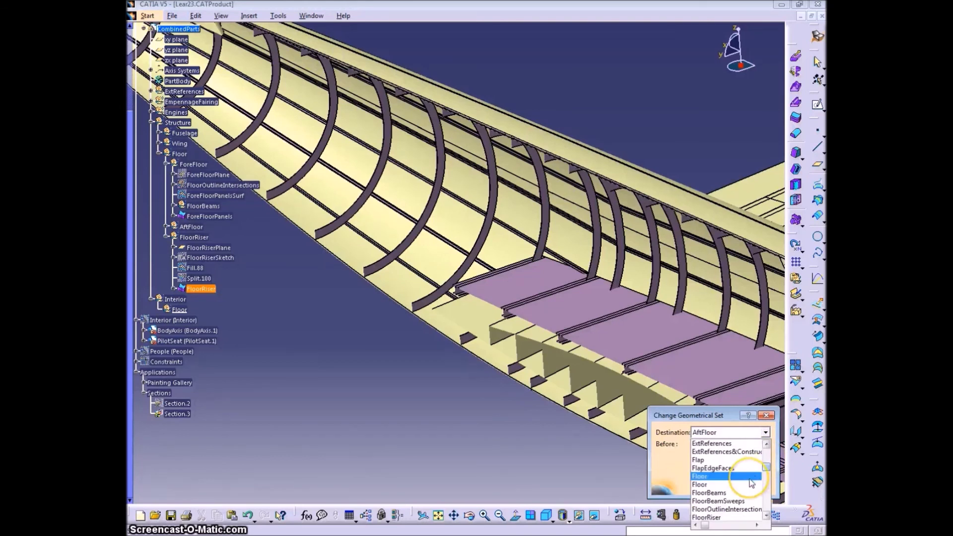
pyautogui.click(705, 481)
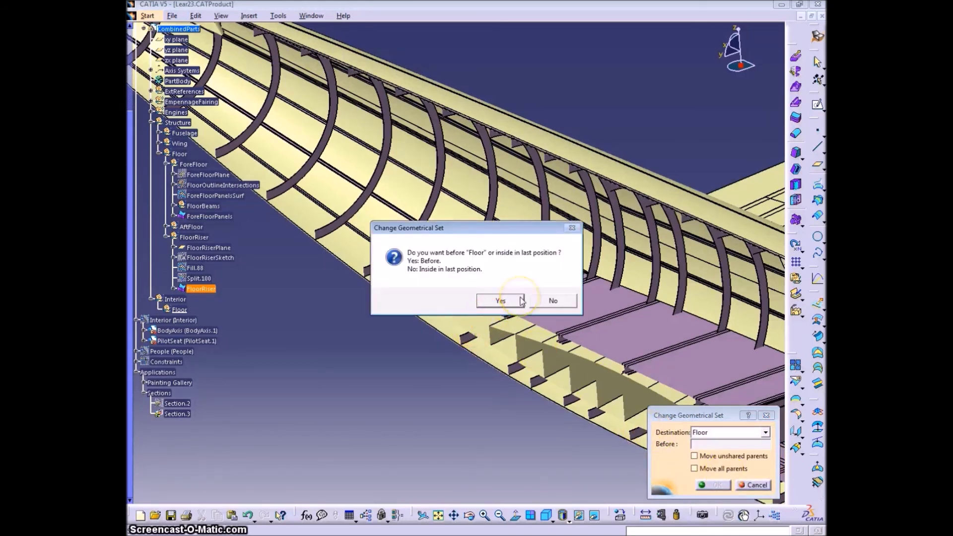
pyautogui.click(500, 301)
pyautogui.click(715, 486)
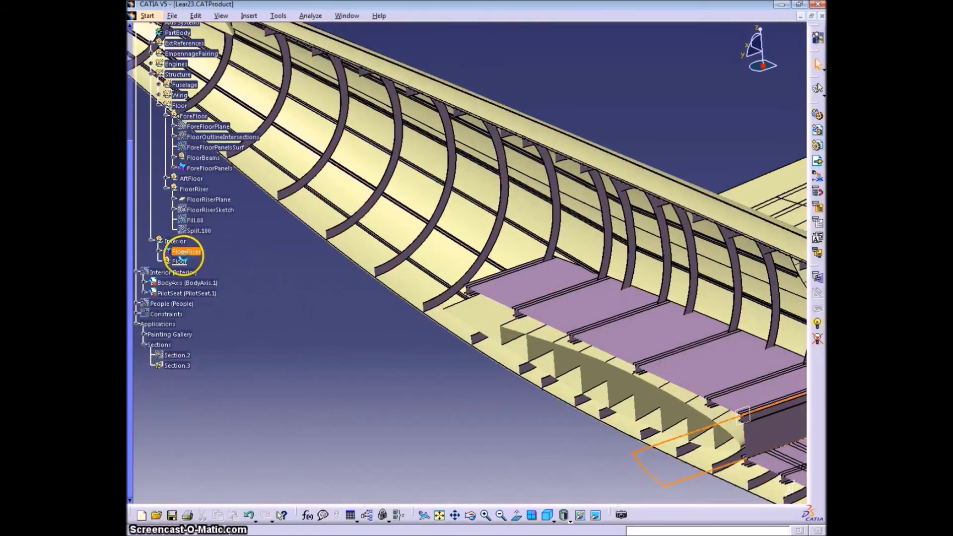
# - Reactivate the CombinedParts part and move the FloorRiser thick surface into the Floor set under Interior
pyautogui.rightClick(188, 253)
pyautogui.click(233, 402)
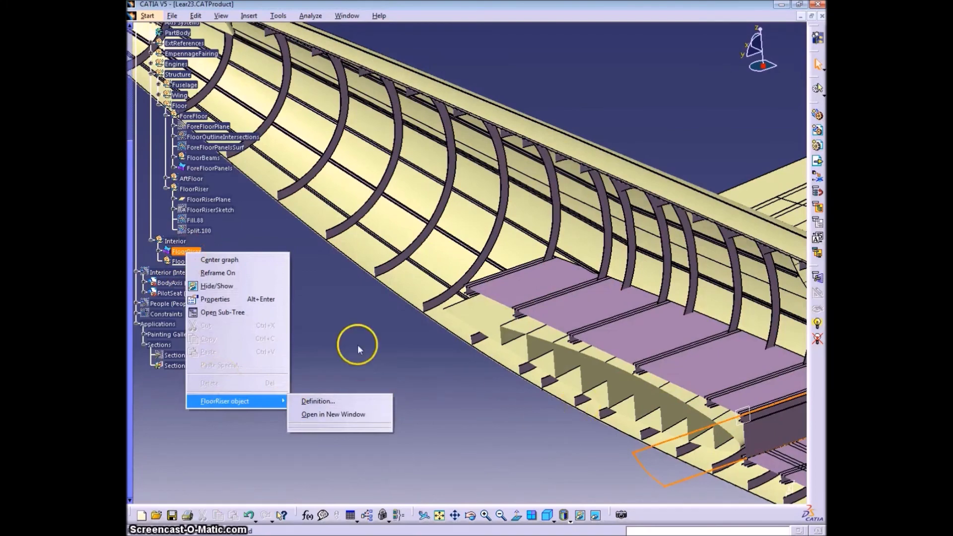
pyautogui.click(333, 355)
pyautogui.scroll(4, 205, 262)
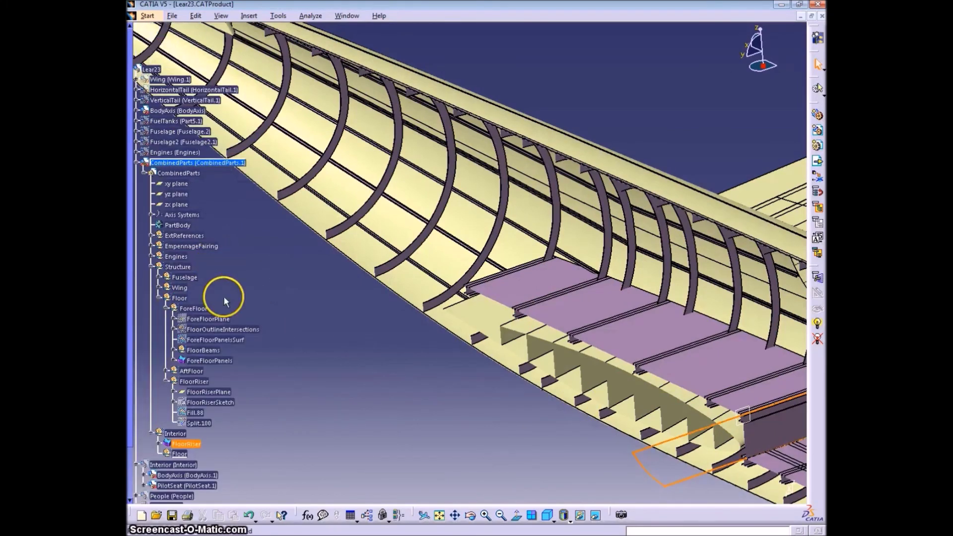
pyautogui.doubleClick(170, 173)
pyautogui.scroll(-3, 262, 316)
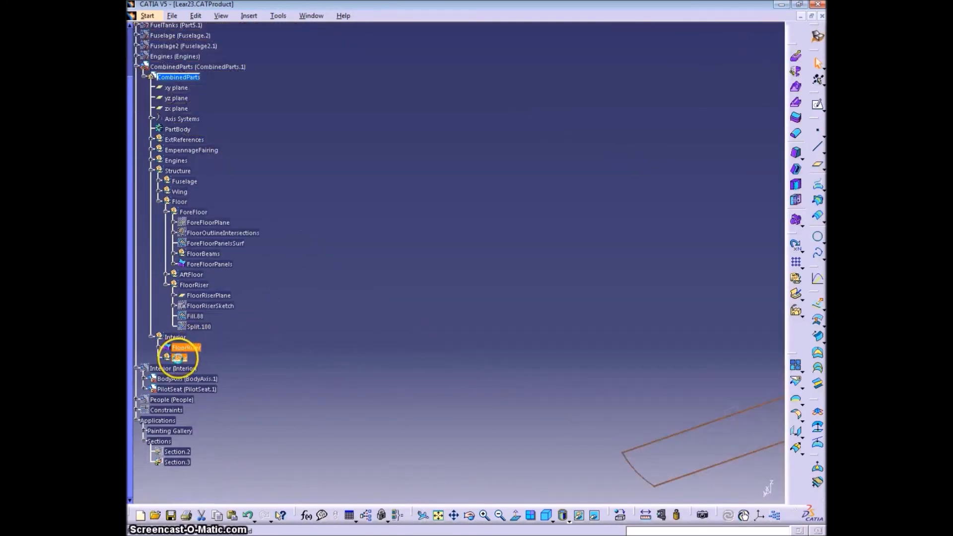